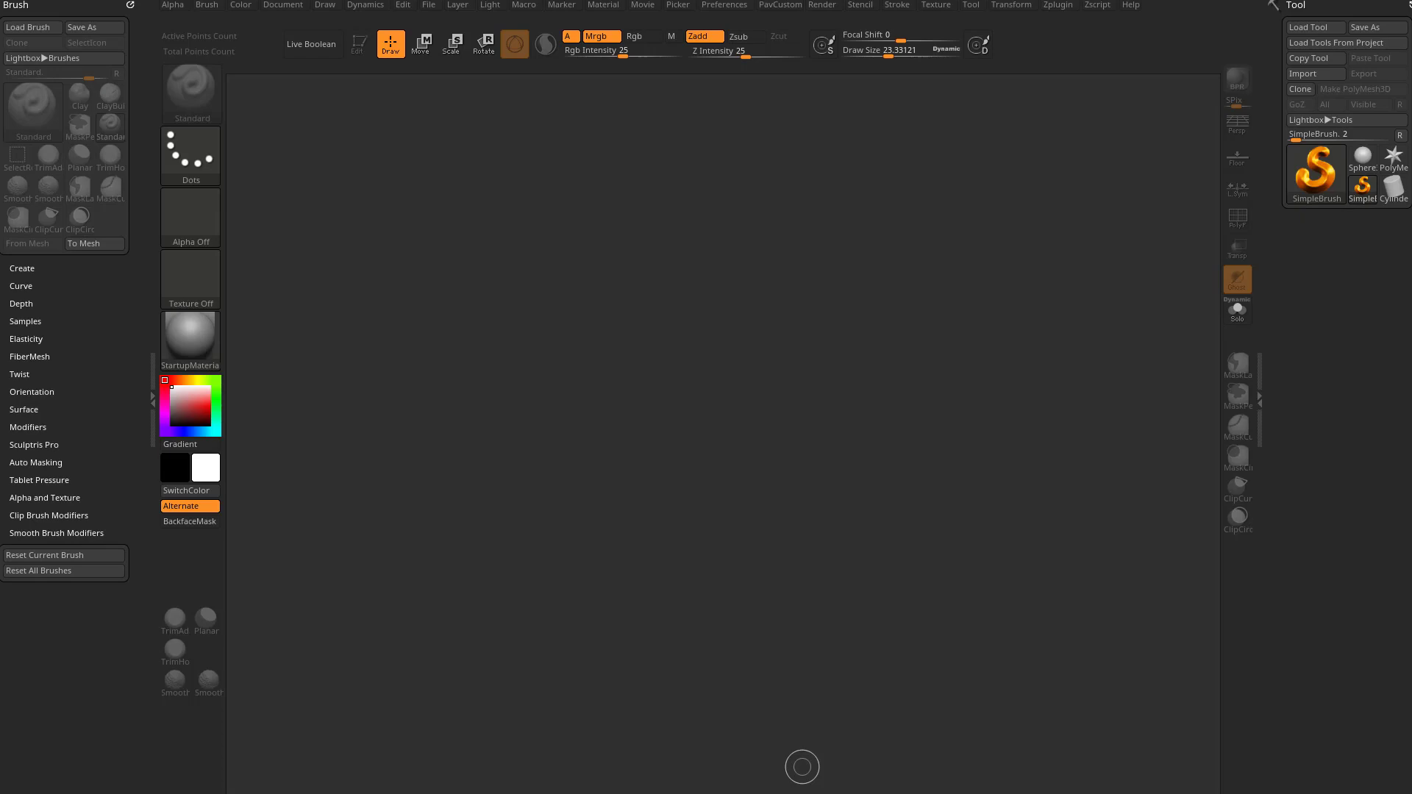
# Load the Scarab.ZTL tool and resize the document to 800 by 800 pixels.
pyautogui.click(1317, 27)
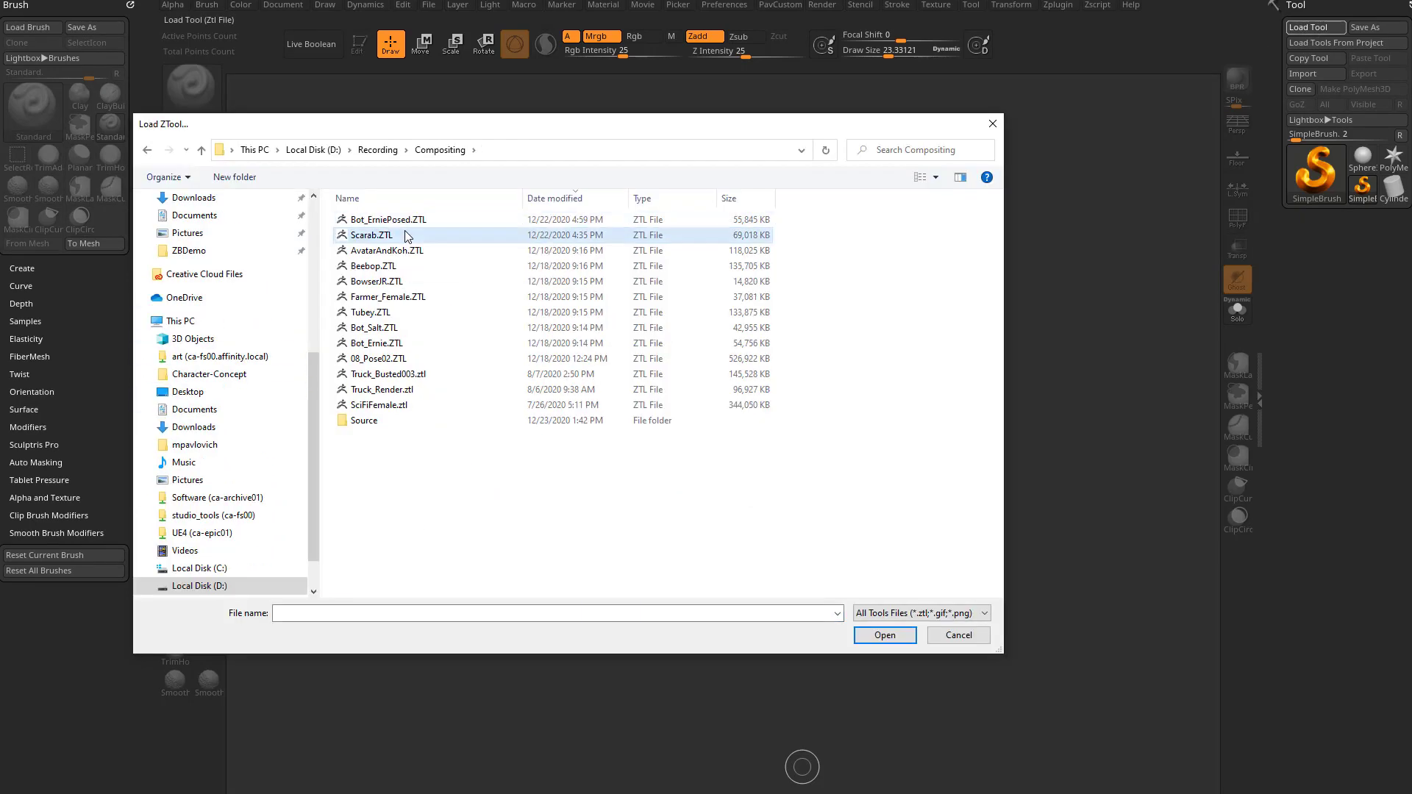
pyautogui.doubleClick(409, 239)
pyautogui.click(282, 5)
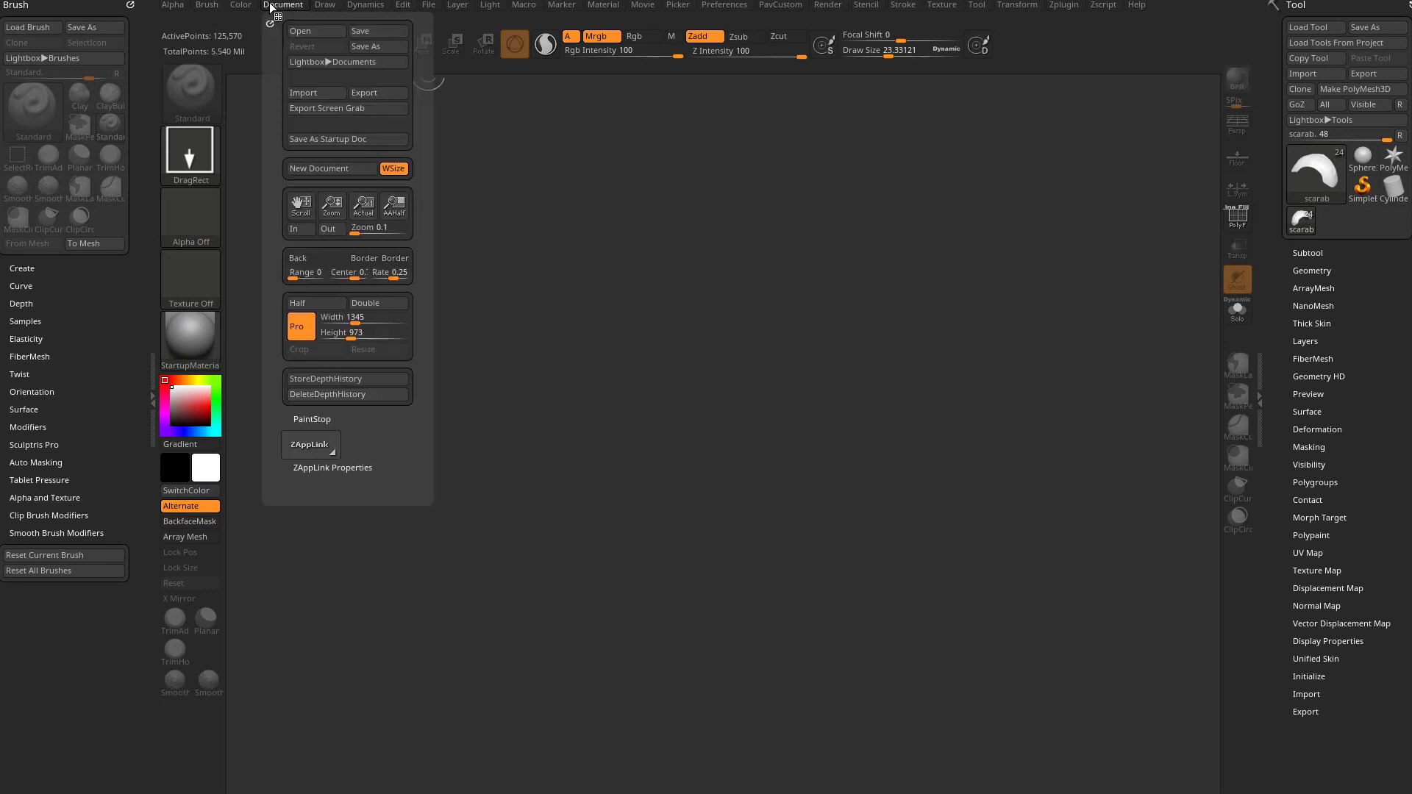
pyautogui.click(350, 316)
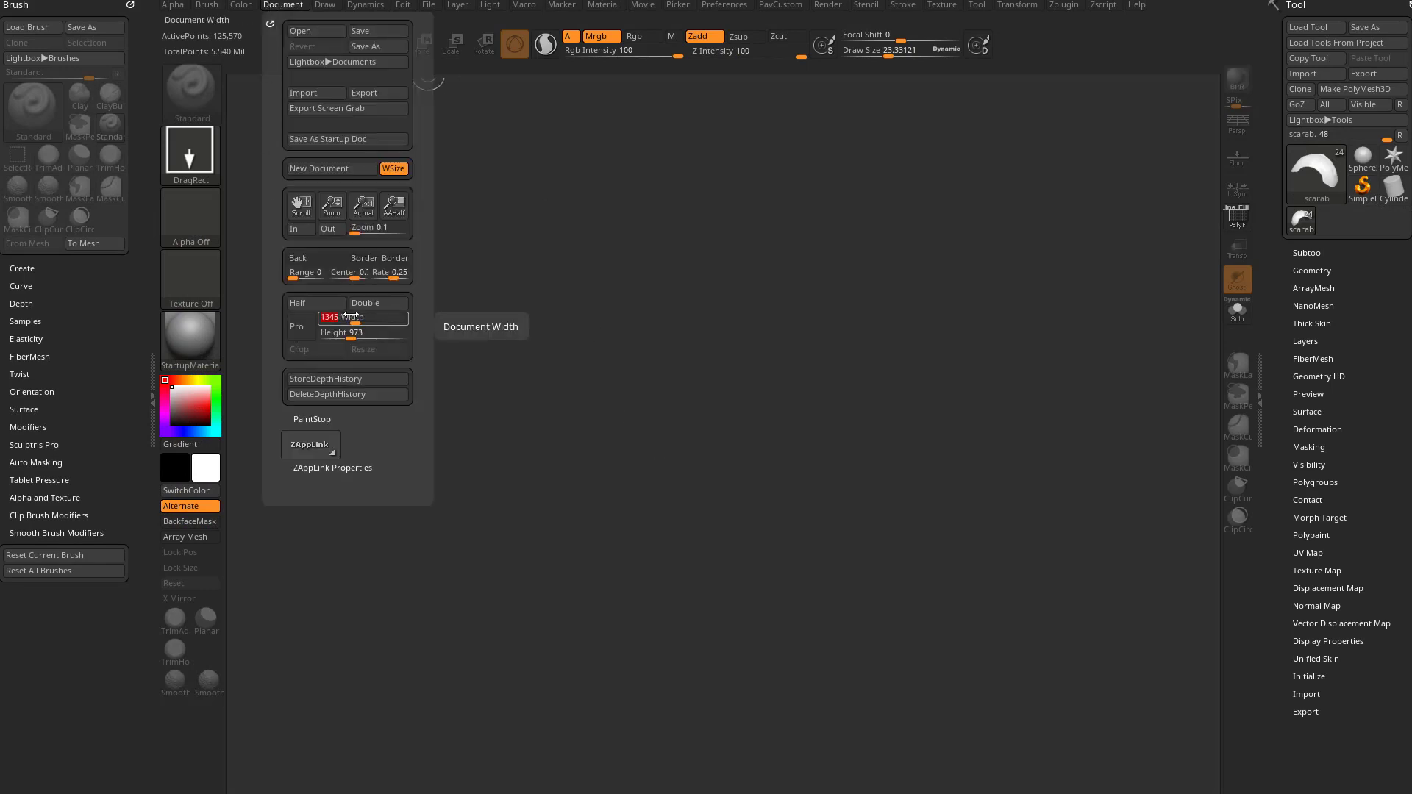
pyautogui.write('800')
pyautogui.press('Tab')
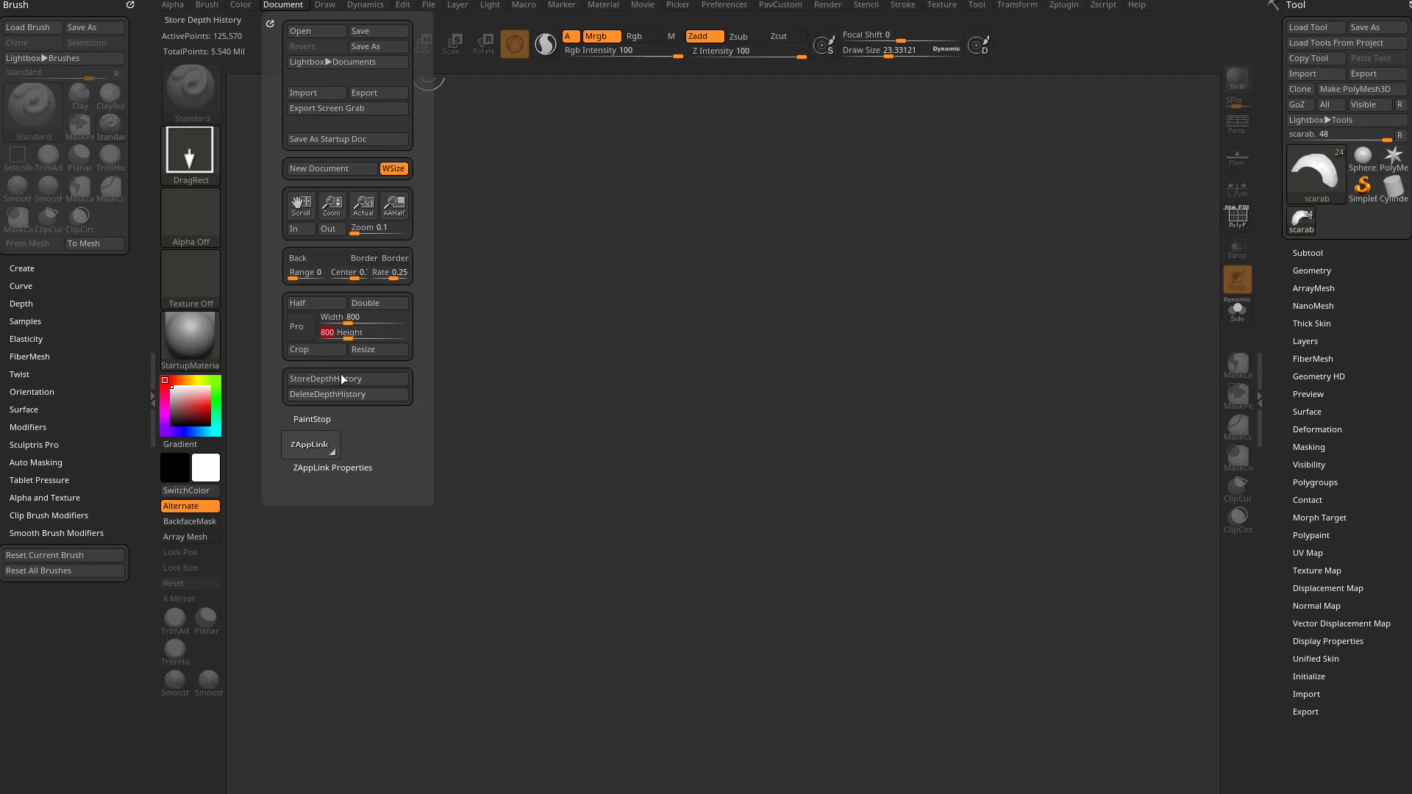
pyautogui.click(379, 353)
pyautogui.click(681, 374)
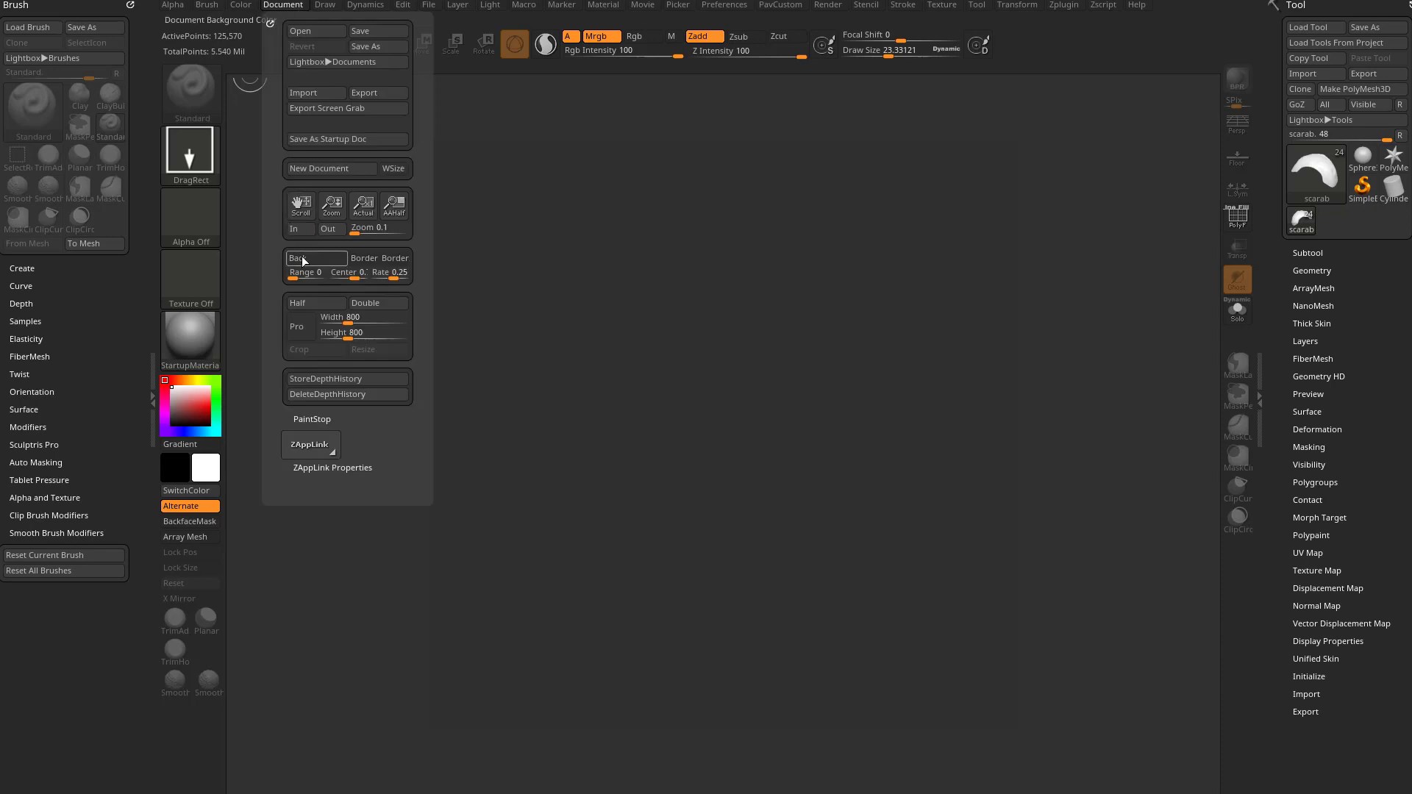
# Give the document a grey background, draw the scarab in Edit mode, and frame it to fill the canvas.
pyautogui.moveTo(298, 259); pyautogui.dragTo(221, 397)
pyautogui.moveTo(673, 441)
pyautogui.mouseDown()
pyautogui.moveTo(714, 382)
pyautogui.moveTo(779, 199)
pyautogui.moveTo(687, 237)
pyautogui.mouseUp()
pyautogui.press('t')
pyautogui.moveTo(972, 329); pyautogui.dragTo(968, 329)
pyautogui.press('f')
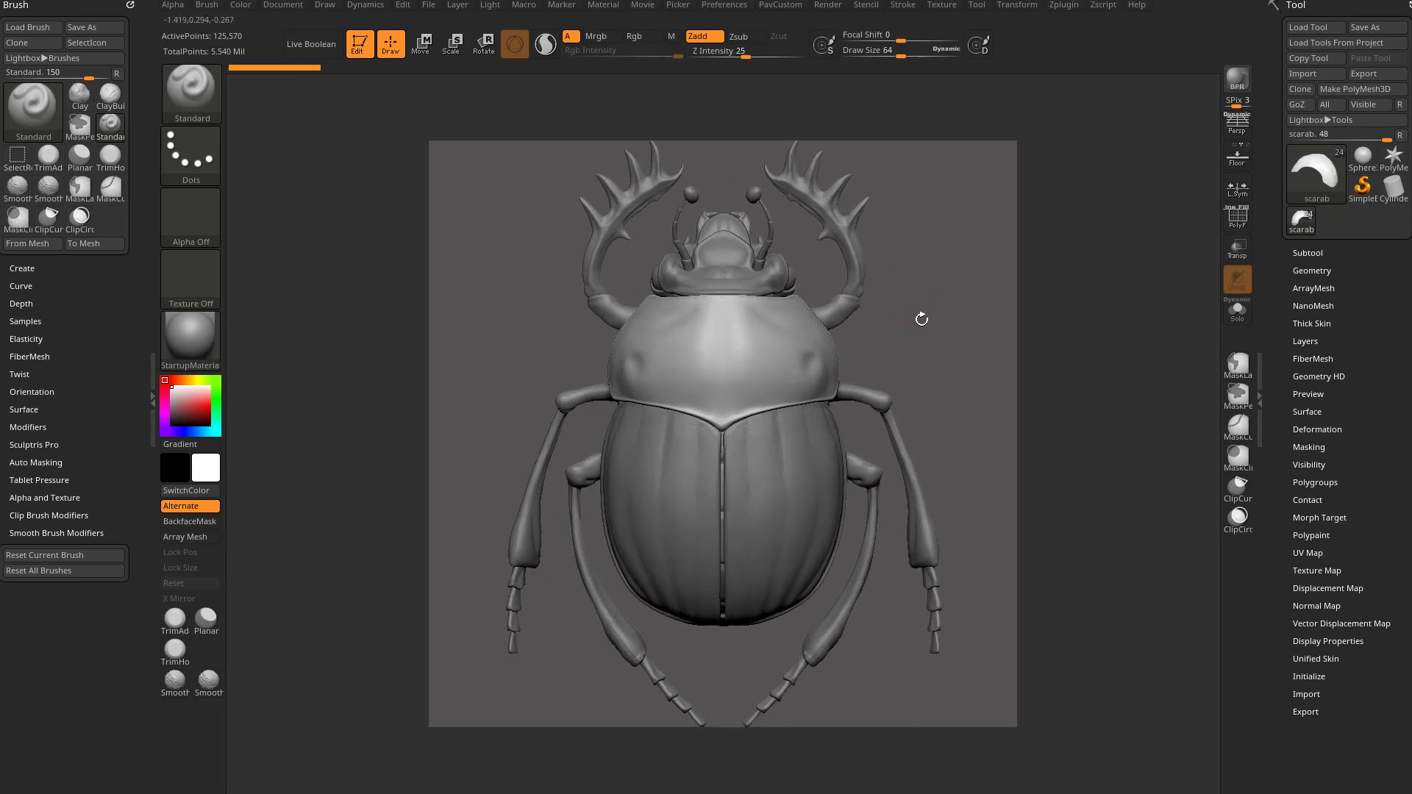
pyautogui.moveTo(921, 318); pyautogui.dragTo(930, 318)
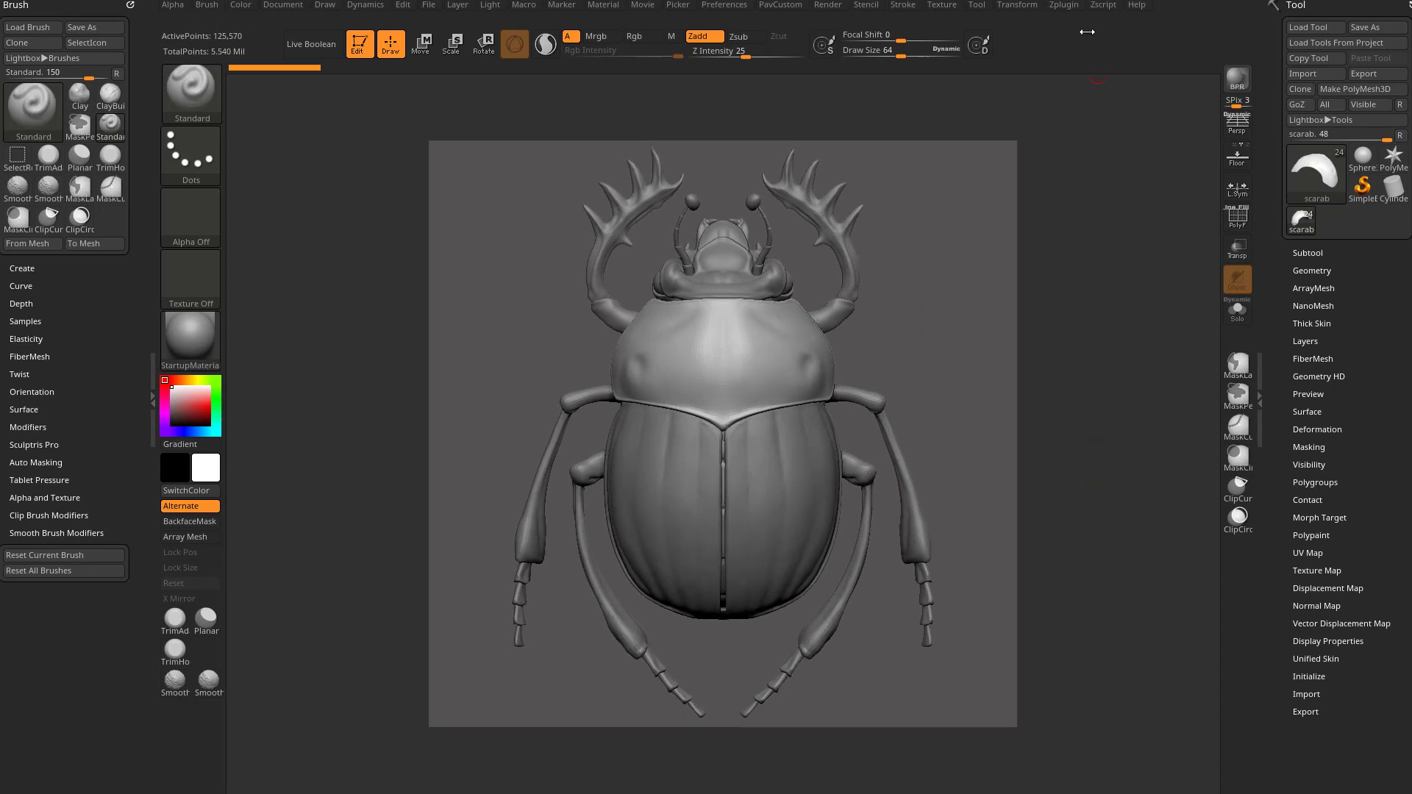
# Dock the Zplugin palette and run ZBrush Compositor's Create Substance Composite for the scarab.
pyautogui.click(1070, 6)
pyautogui.moveTo(1057, 24)
pyautogui.mouseDown()
pyautogui.moveTo(928, 179)
pyautogui.moveTo(294, 84)
pyautogui.moveTo(73, 88)
pyautogui.mouseUp()
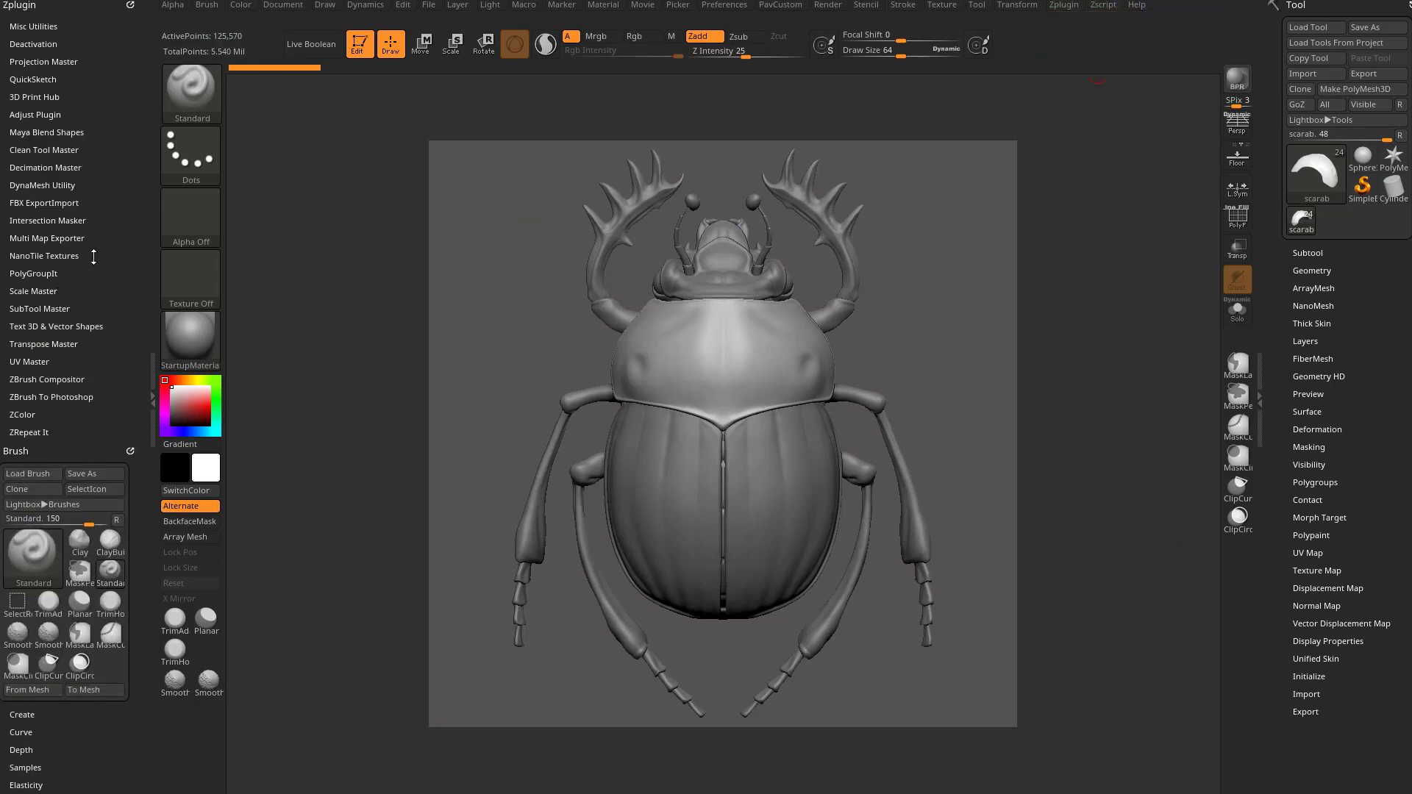
pyautogui.click(34, 380)
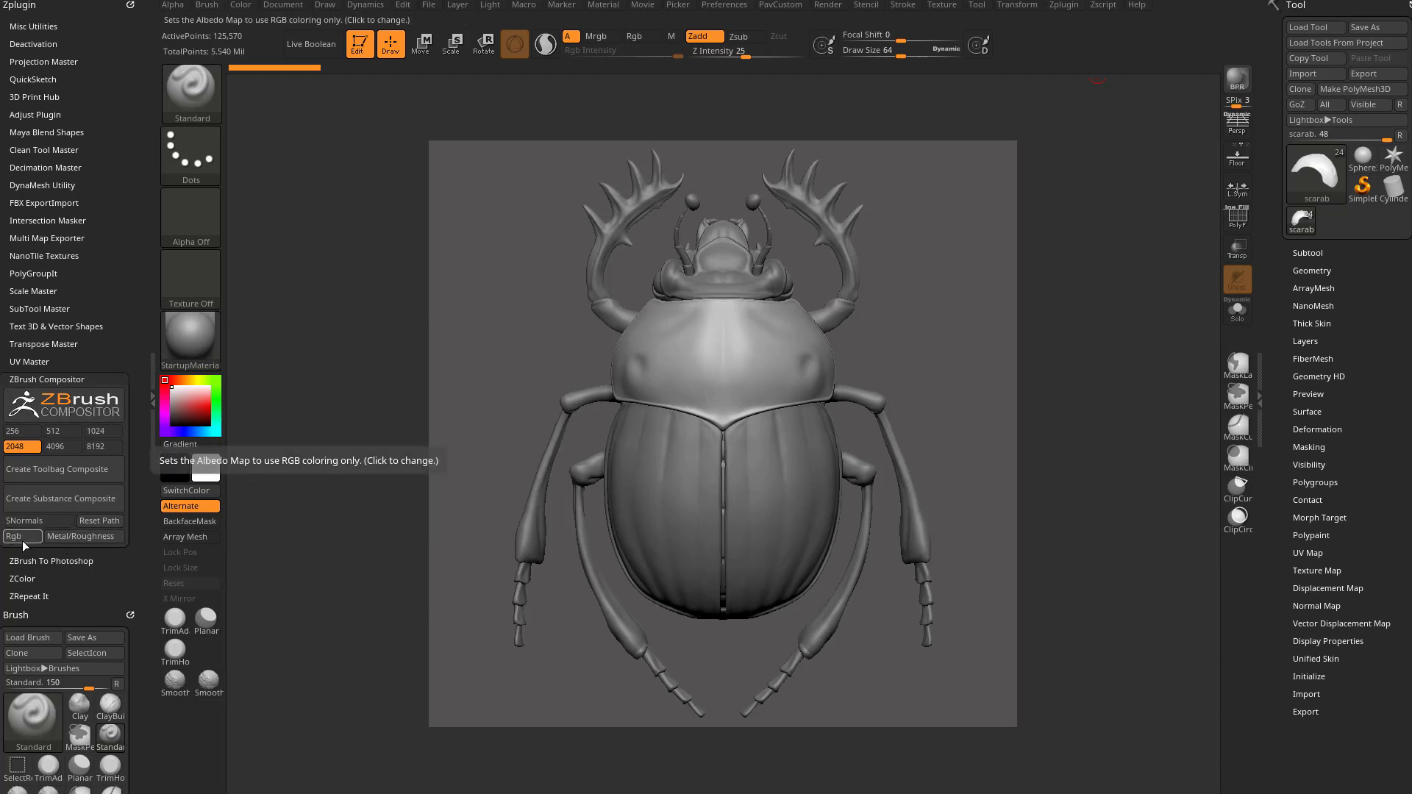
pyautogui.click(62, 500)
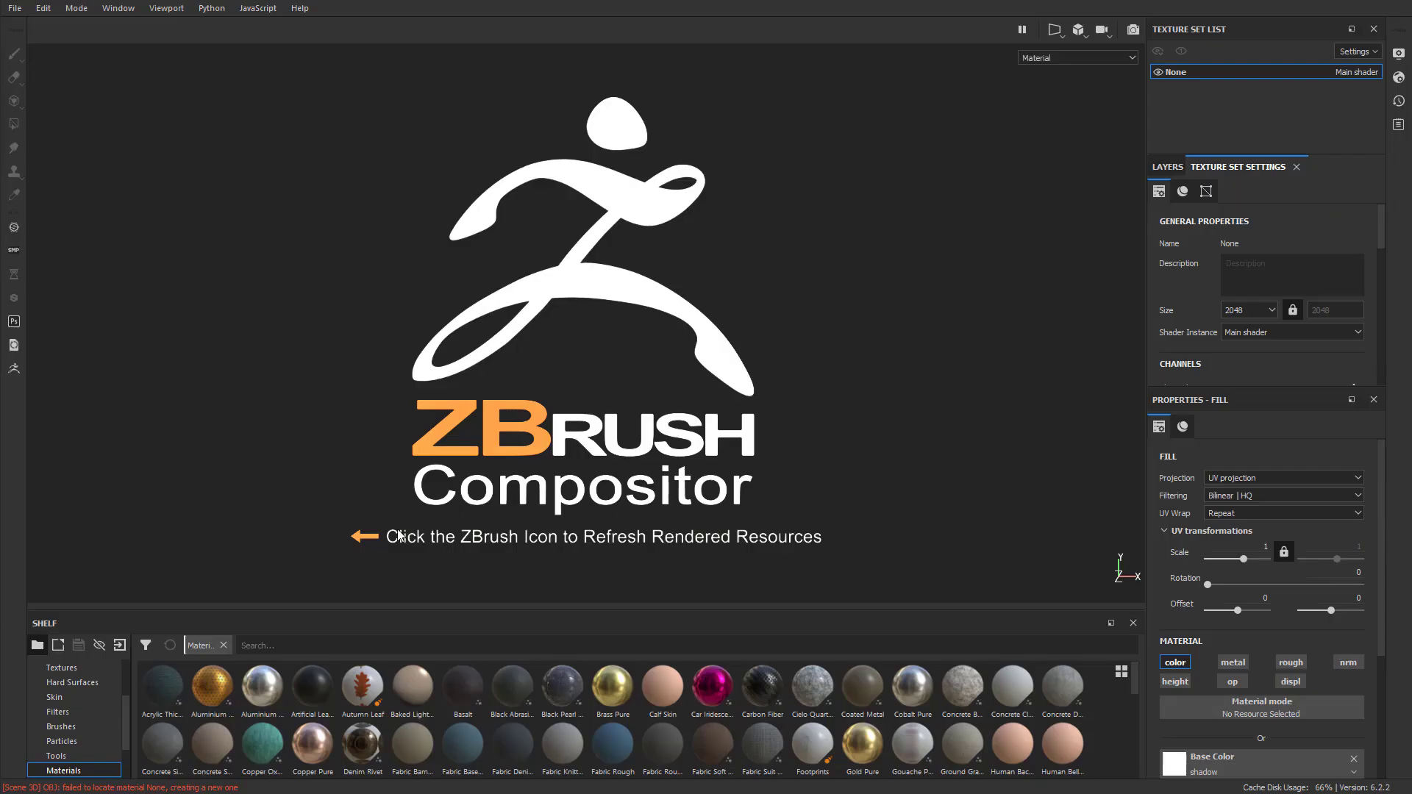
# Refresh the ZBrush resources and orbit the scarab back to a framed top-down view.
pyautogui.click(20, 373)
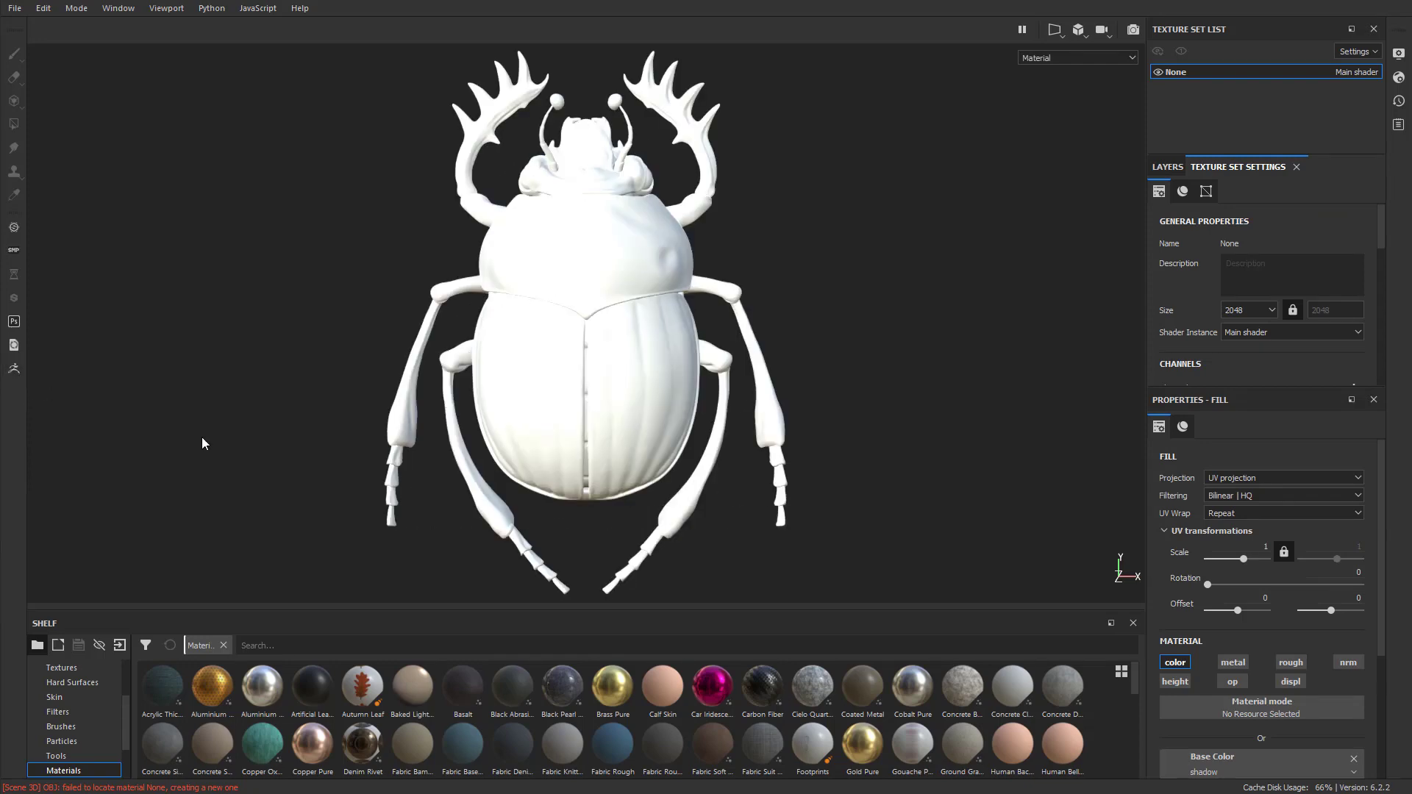
pyautogui.moveTo(893, 321)
pyautogui.keyDown('alt'); pyautogui.mouseDown()
pyautogui.moveTo(721, 327)
pyautogui.moveTo(964, 236)
pyautogui.moveTo(857, 331)
pyautogui.moveTo(914, 466)
pyautogui.moveTo(912, 243)
pyautogui.mouseUp(); pyautogui.keyUp('alt')
pyautogui.keyDown('alt'); pyautogui.moveTo(934, 272); pyautogui.dragTo(762, 366, button='right'); pyautogui.keyUp('alt')
pyautogui.keyDown('alt'); pyautogui.moveTo(762, 366); pyautogui.dragTo(789, 307, button='middle'); pyautogui.keyUp('alt')
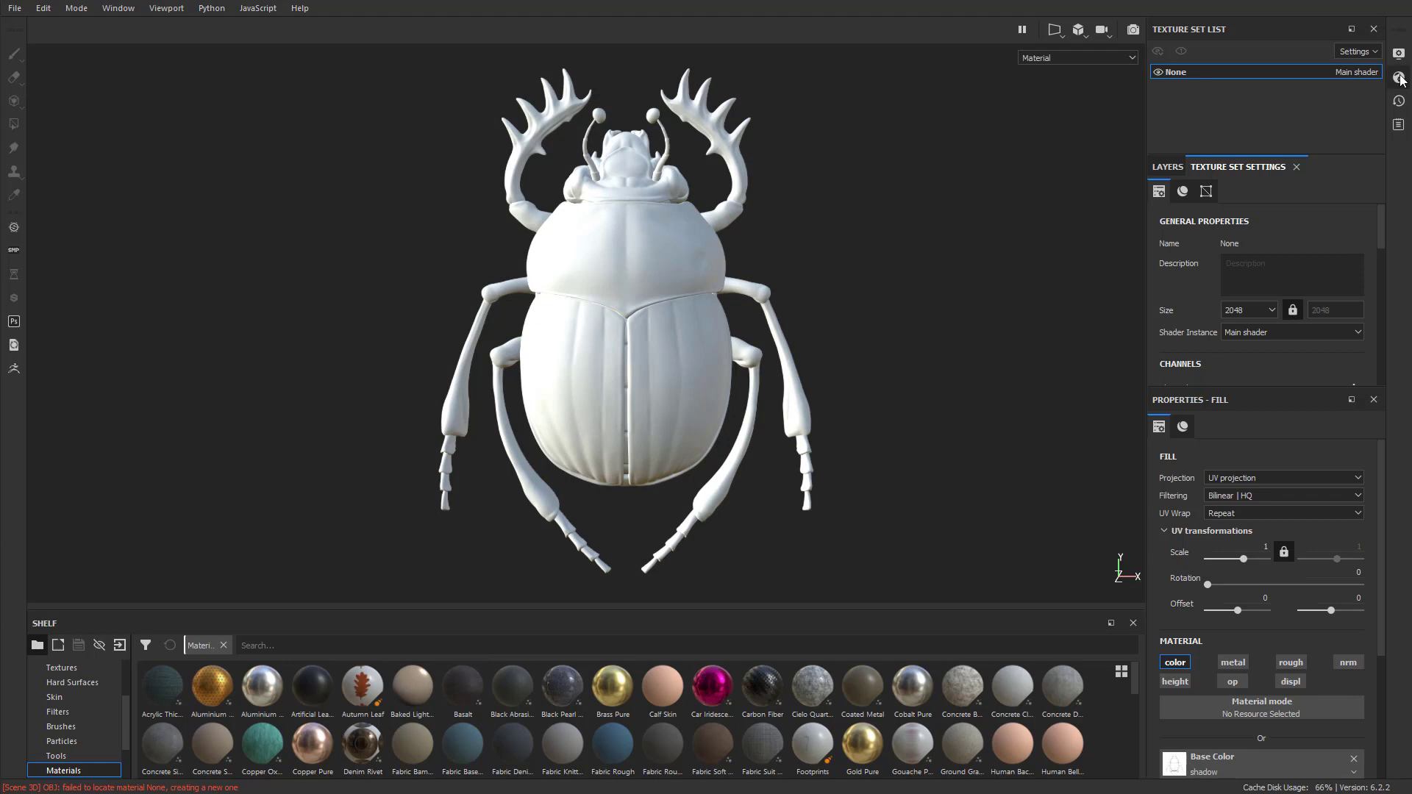
# Turn on shadows in Intensive computation mode and rotate the environment lighting around the scarab.
pyautogui.click(1400, 78)
pyautogui.click(1399, 53)
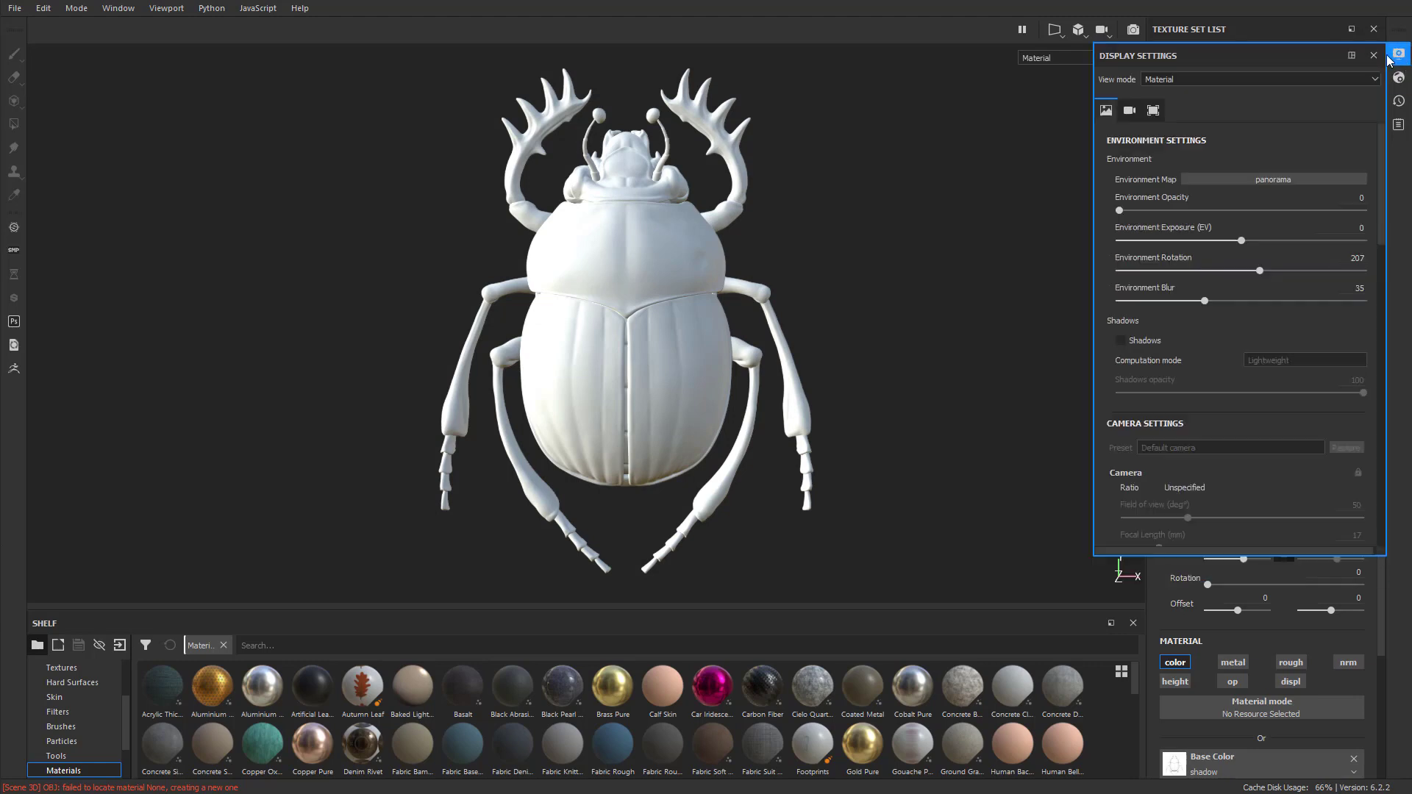
pyautogui.scroll(-5, 1193, 403)
pyautogui.scroll(5, 1196, 417)
pyautogui.click(1120, 341)
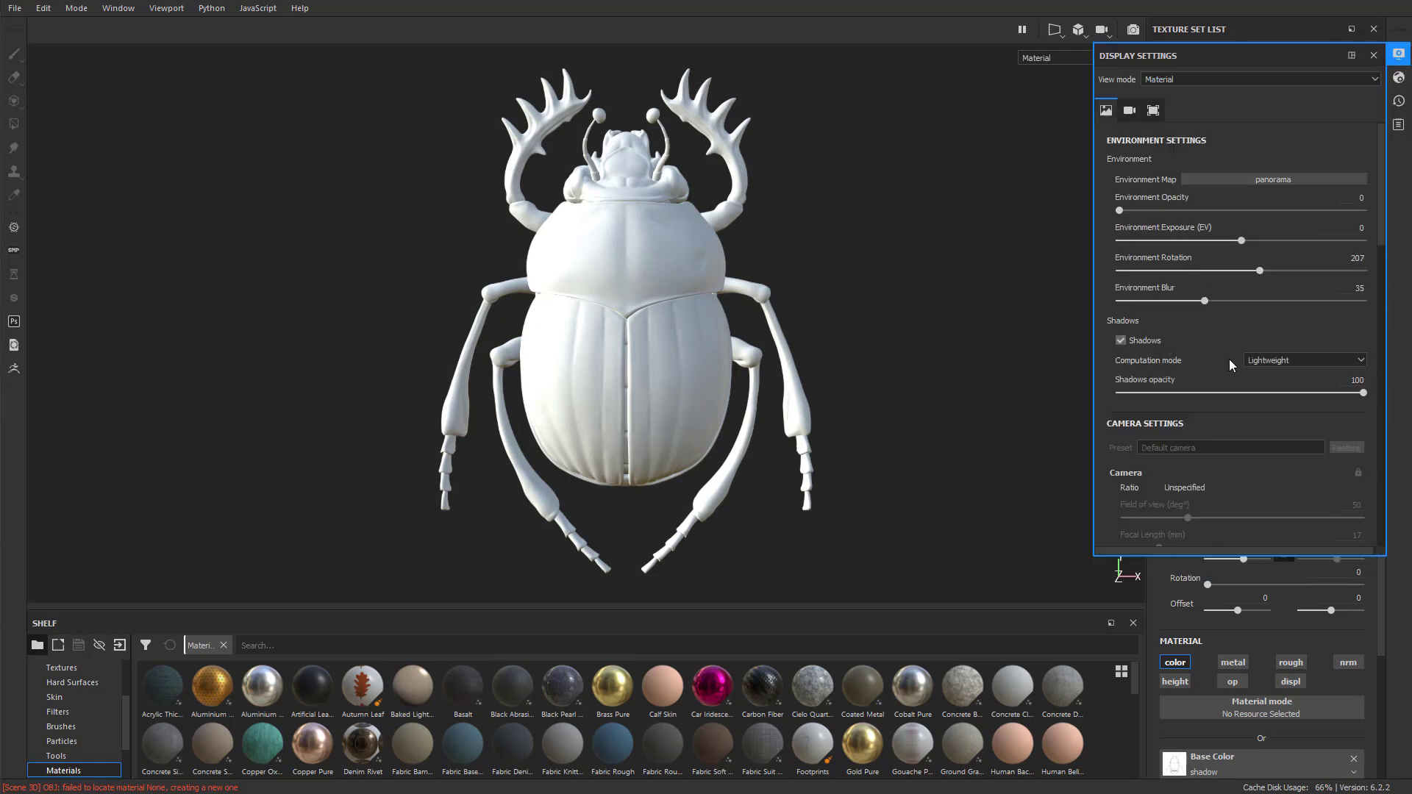
pyautogui.click(1273, 361)
pyautogui.click(1280, 374)
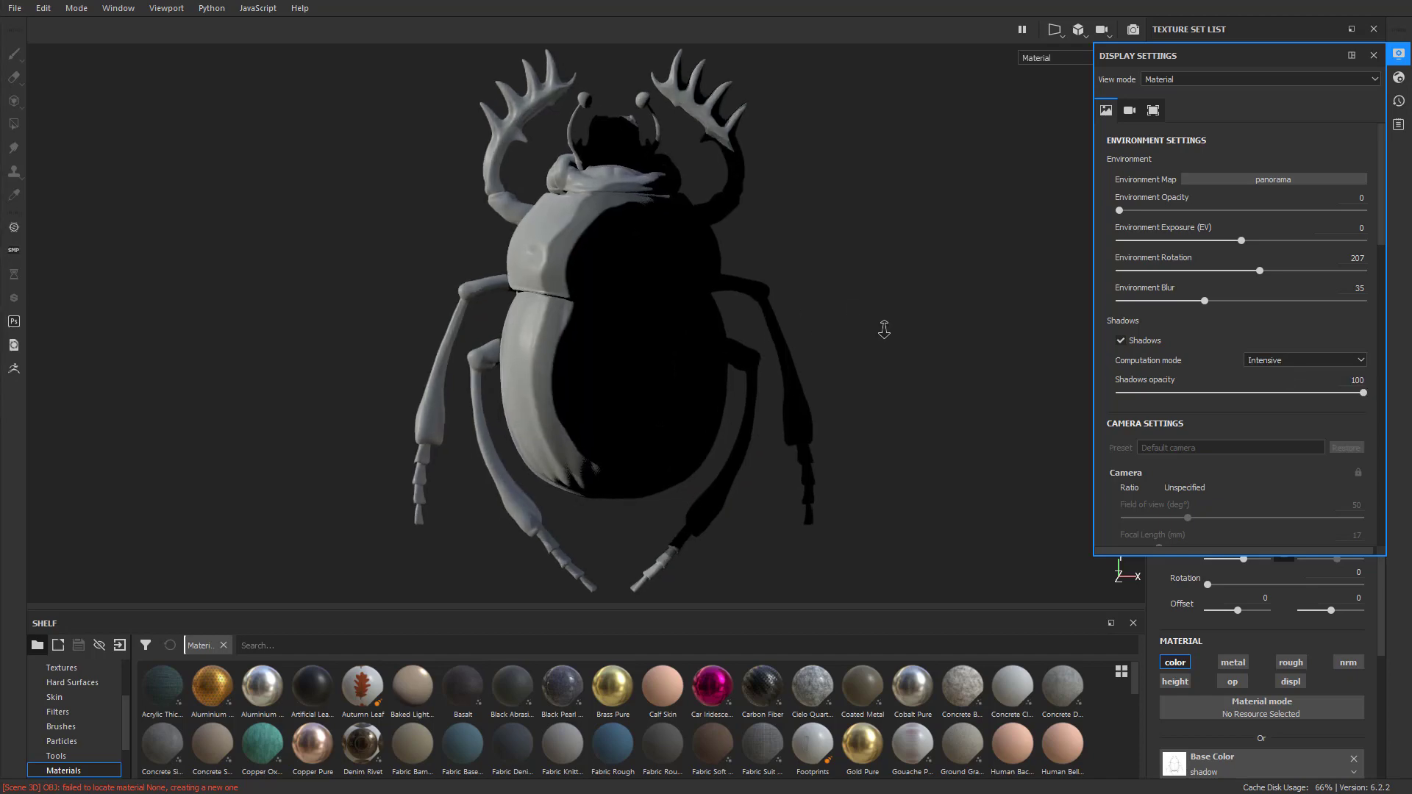
pyautogui.moveTo(916, 333)
pyautogui.keyDown('shift'); pyautogui.mouseDown(button='right')
pyautogui.moveTo(792, 315)
pyautogui.moveTo(813, 338)
pyautogui.moveTo(923, 347)
pyautogui.mouseUp(button='right'); pyautogui.keyUp('shift')
pyautogui.keyDown('alt'); pyautogui.moveTo(923, 347); pyautogui.dragTo(934, 340); pyautogui.keyUp('alt')
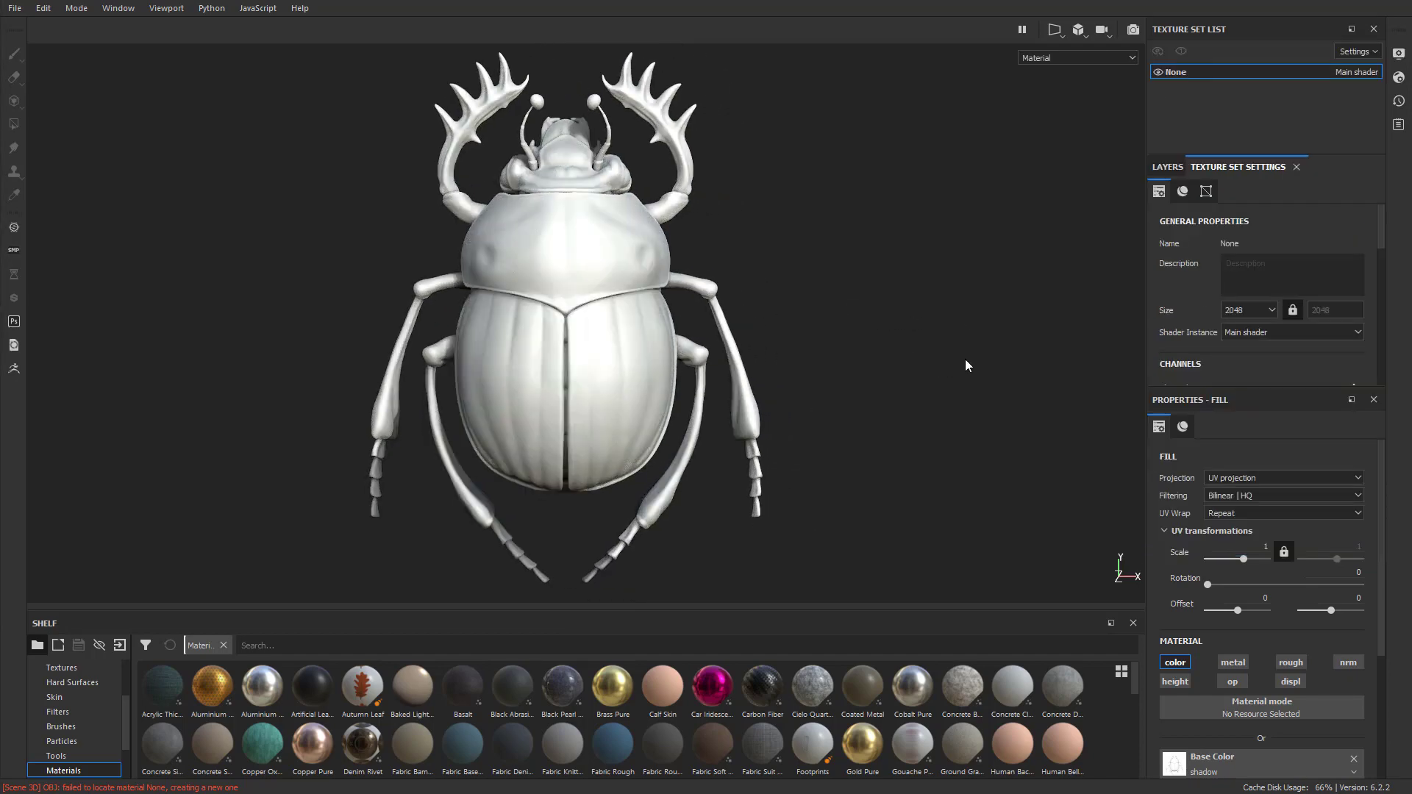
# Collapse the ALPHA-SHADOWS-DISP group in the layer stack and select the POLYPAINT layer.
pyautogui.click(1166, 167)
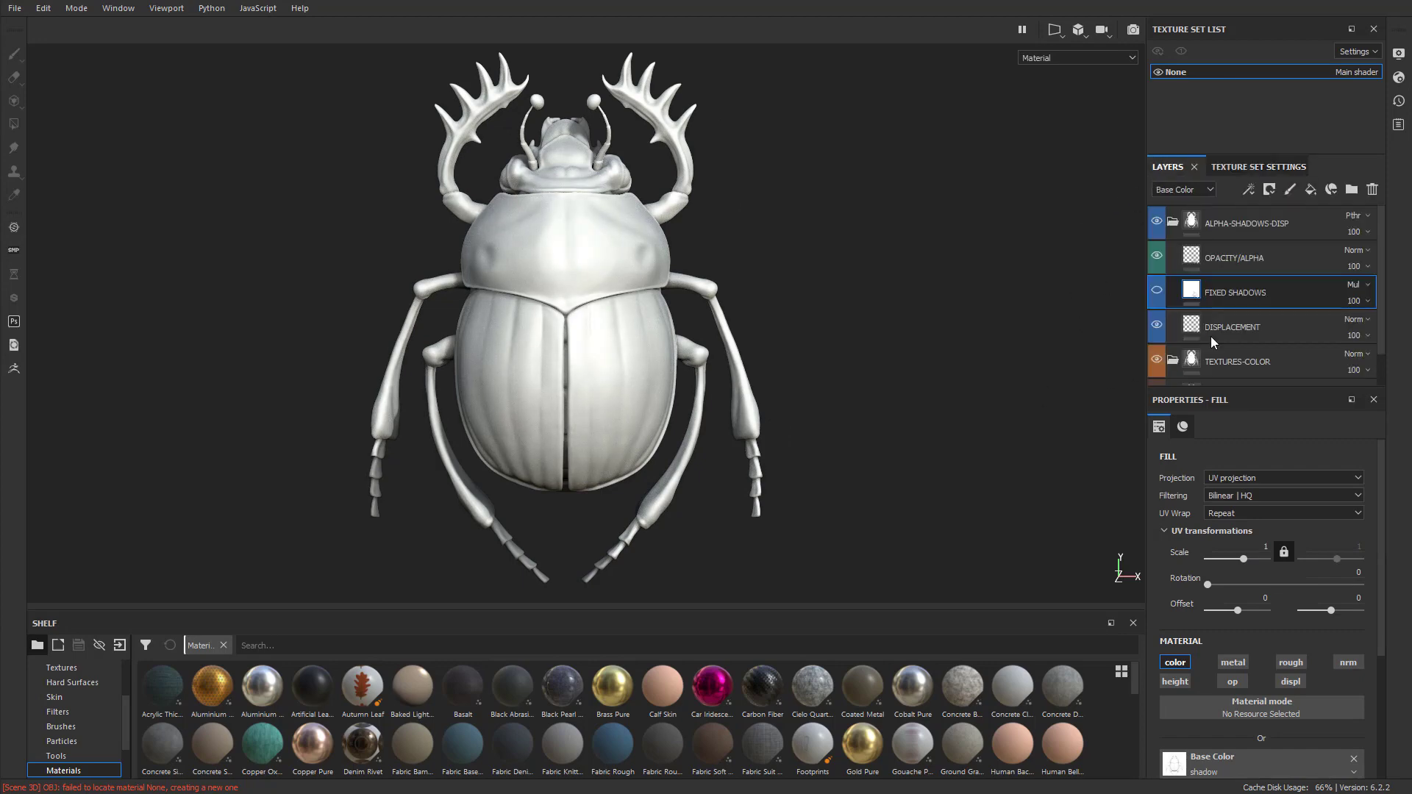
pyautogui.click(1172, 221)
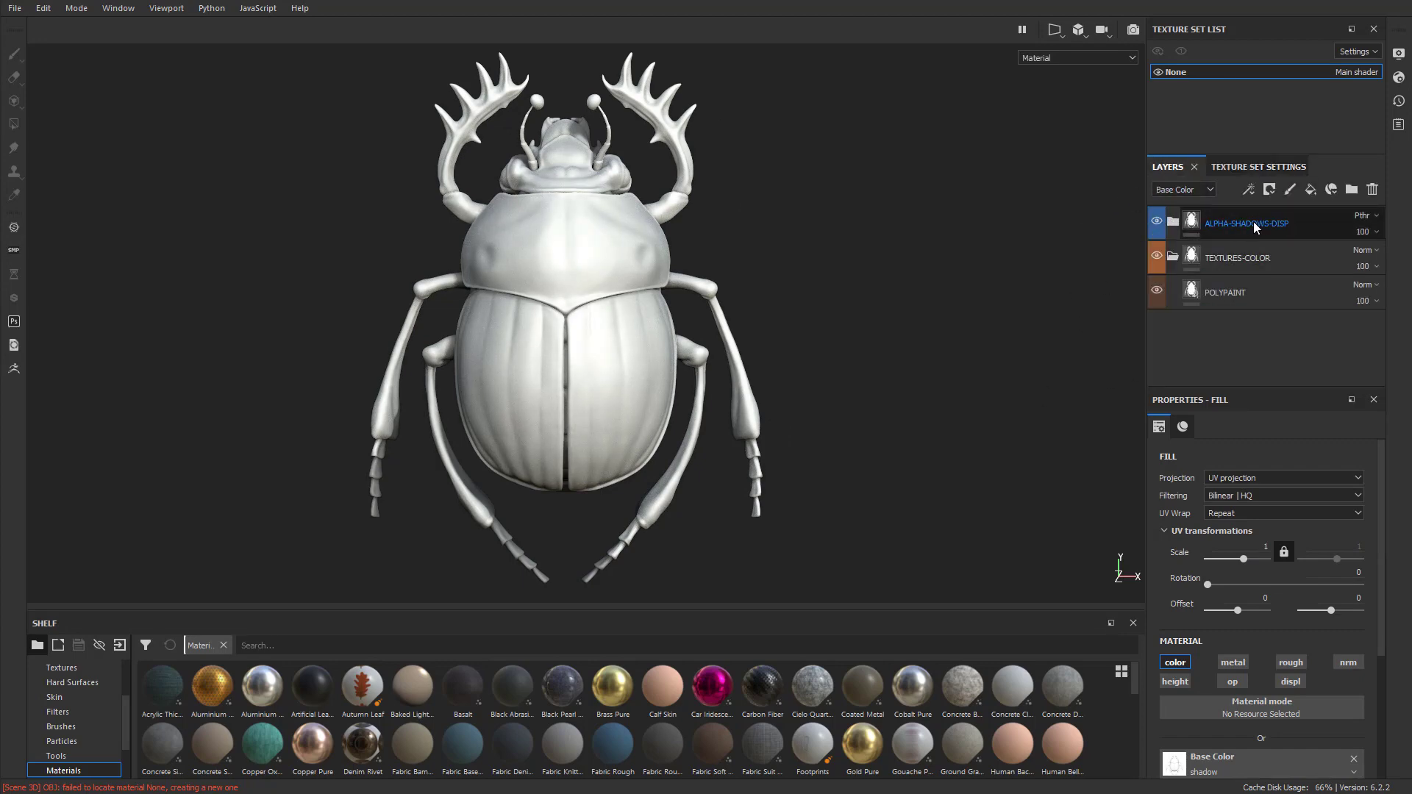
pyautogui.click(1174, 221)
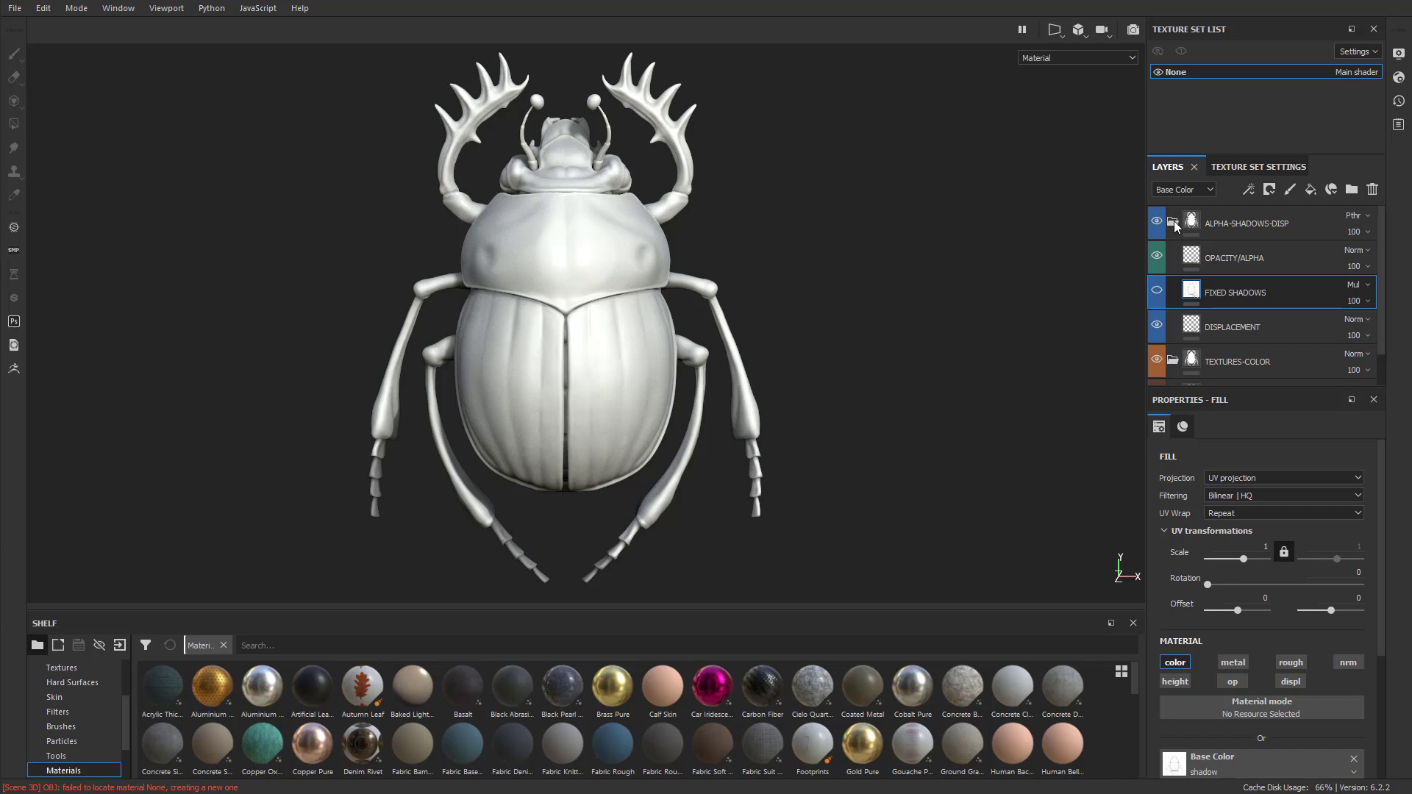
pyautogui.click(1174, 220)
pyautogui.click(1213, 257)
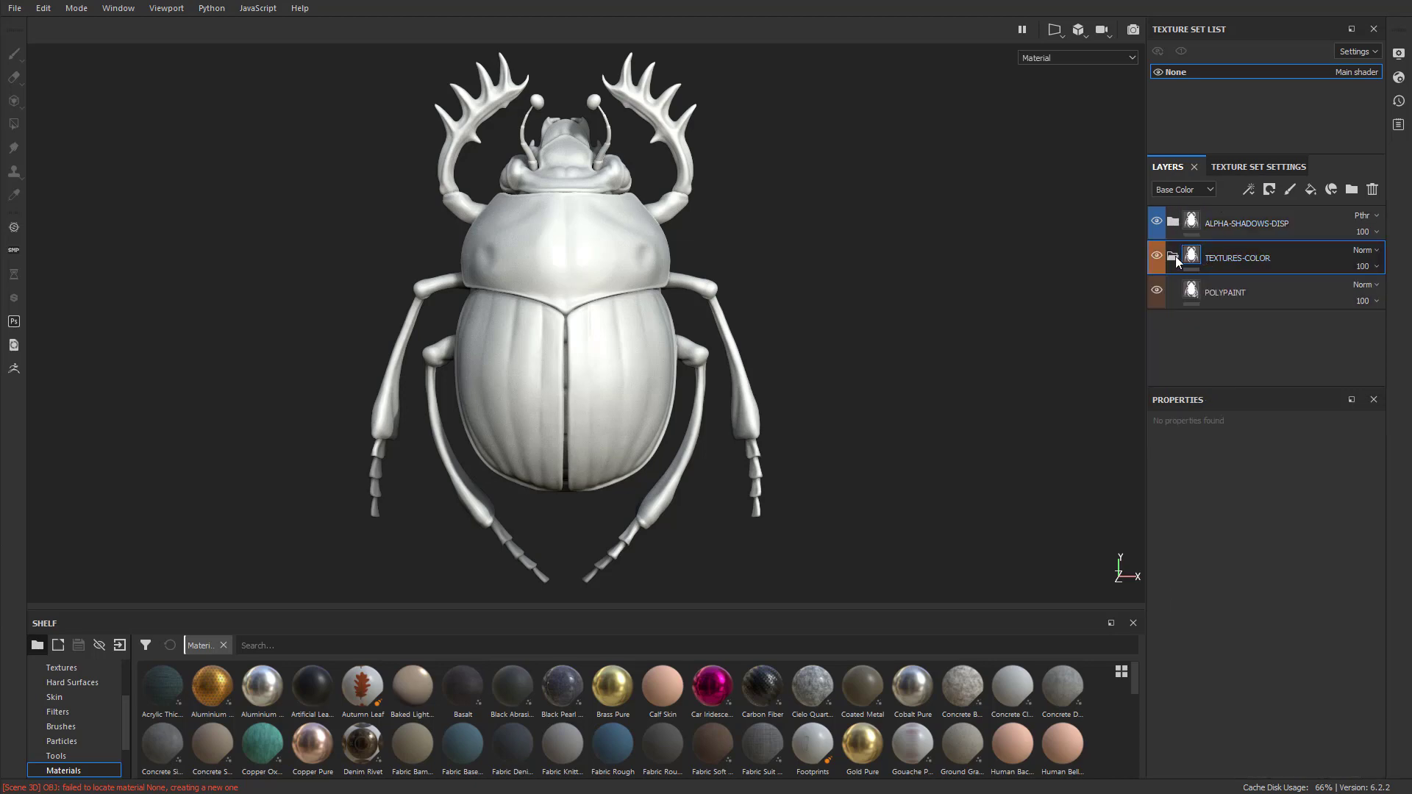
pyautogui.click(1251, 292)
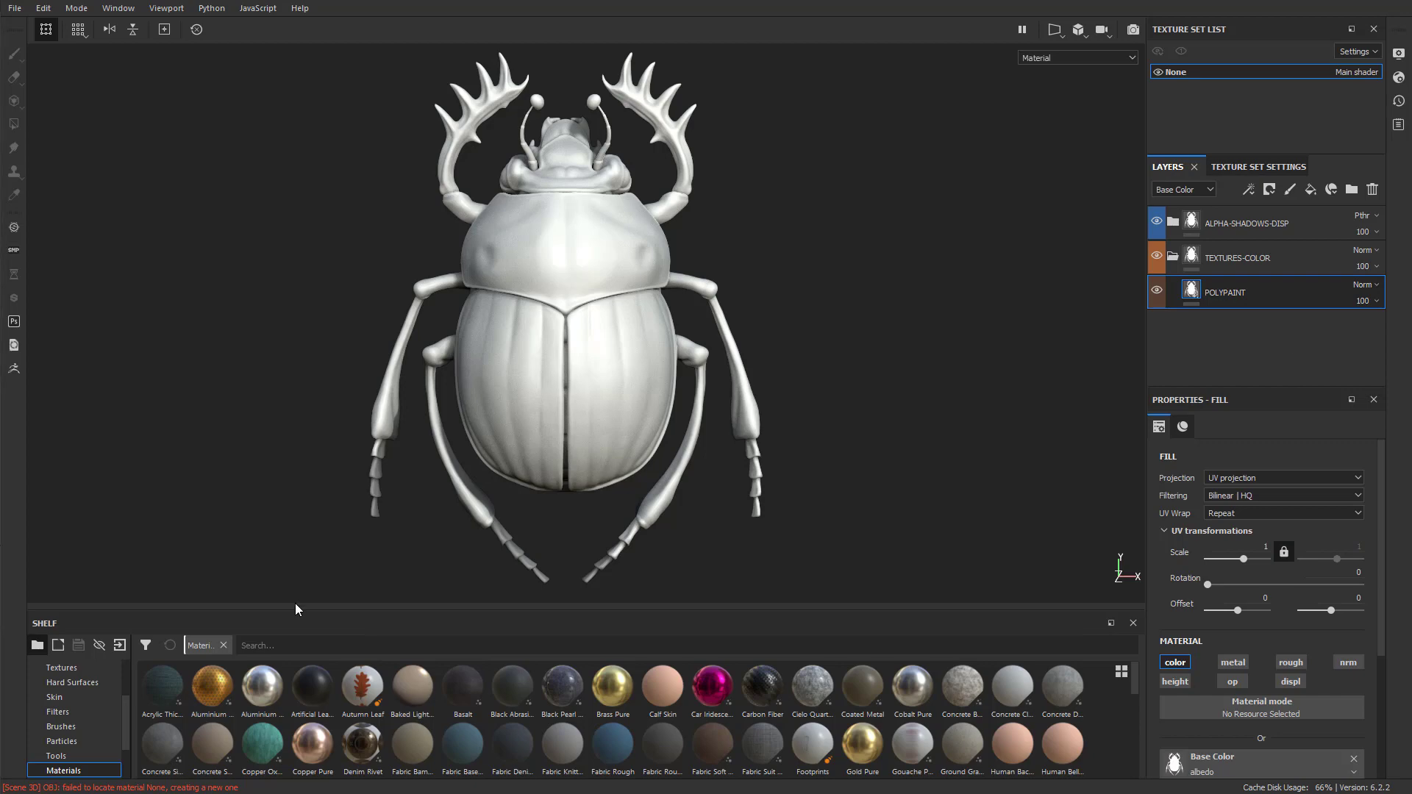
# Apply Gold Pure to the scarab and place its layer inside TEXTURES-COLOR above POLYPAINT.
pyautogui.scroll(-2, 809, 741)
pyautogui.scroll(2, 810, 745)
pyautogui.moveTo(862, 743); pyautogui.dragTo(706, 402)
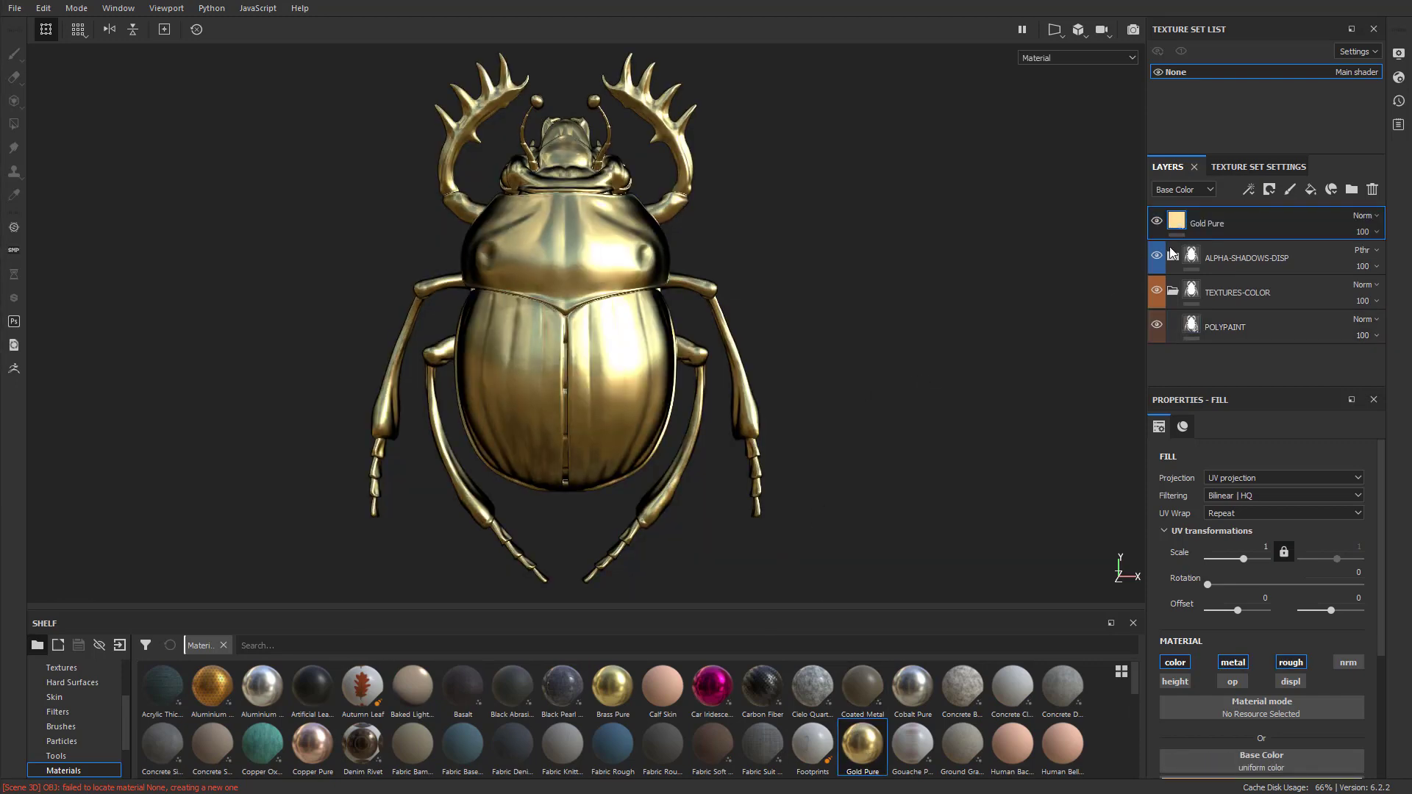
pyautogui.moveTo(1214, 224); pyautogui.dragTo(1225, 306)
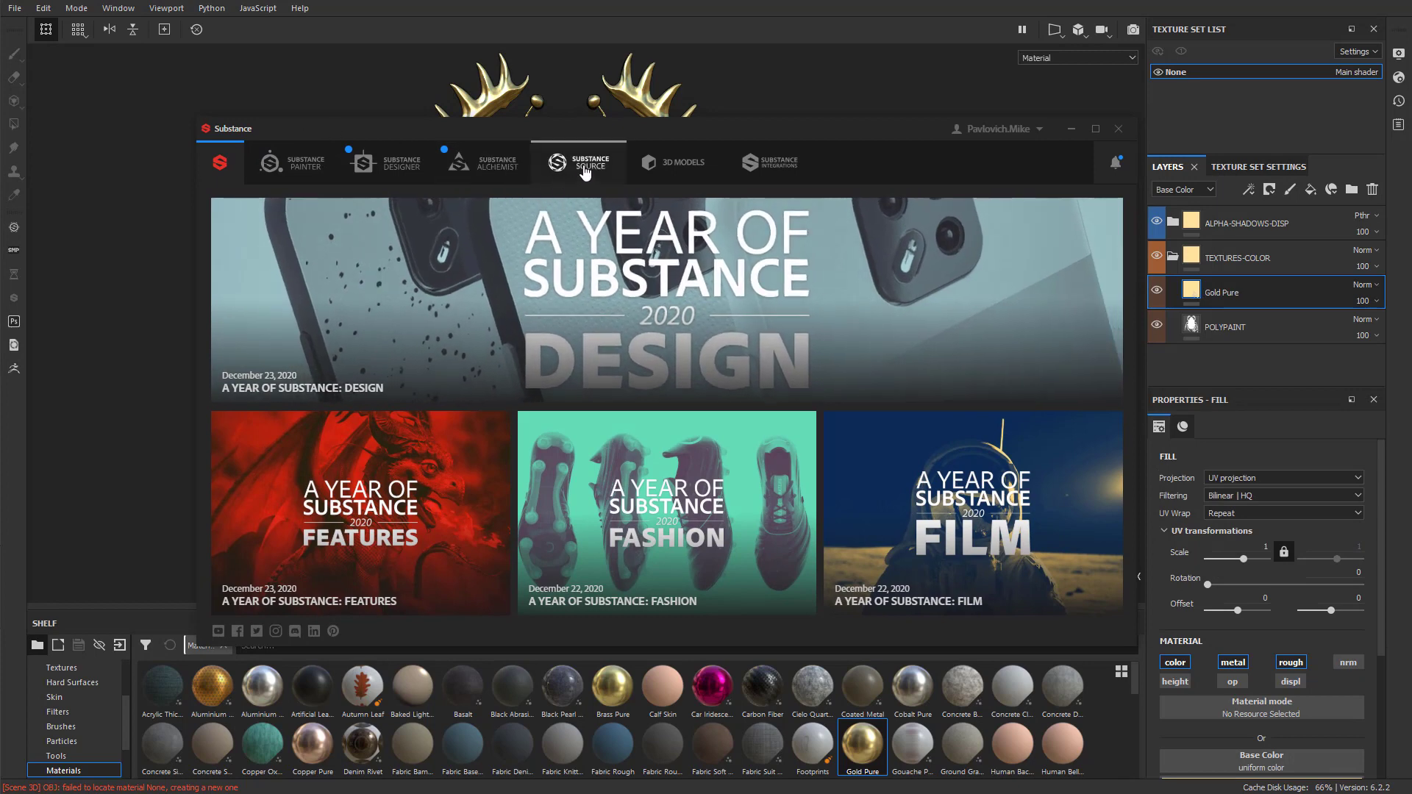
# Find Solar Panel in Substance Source's Translucent category, send it to Substance Painter, and close Source.
pyautogui.click(585, 172)
pyautogui.scroll(-2, 309, 427)
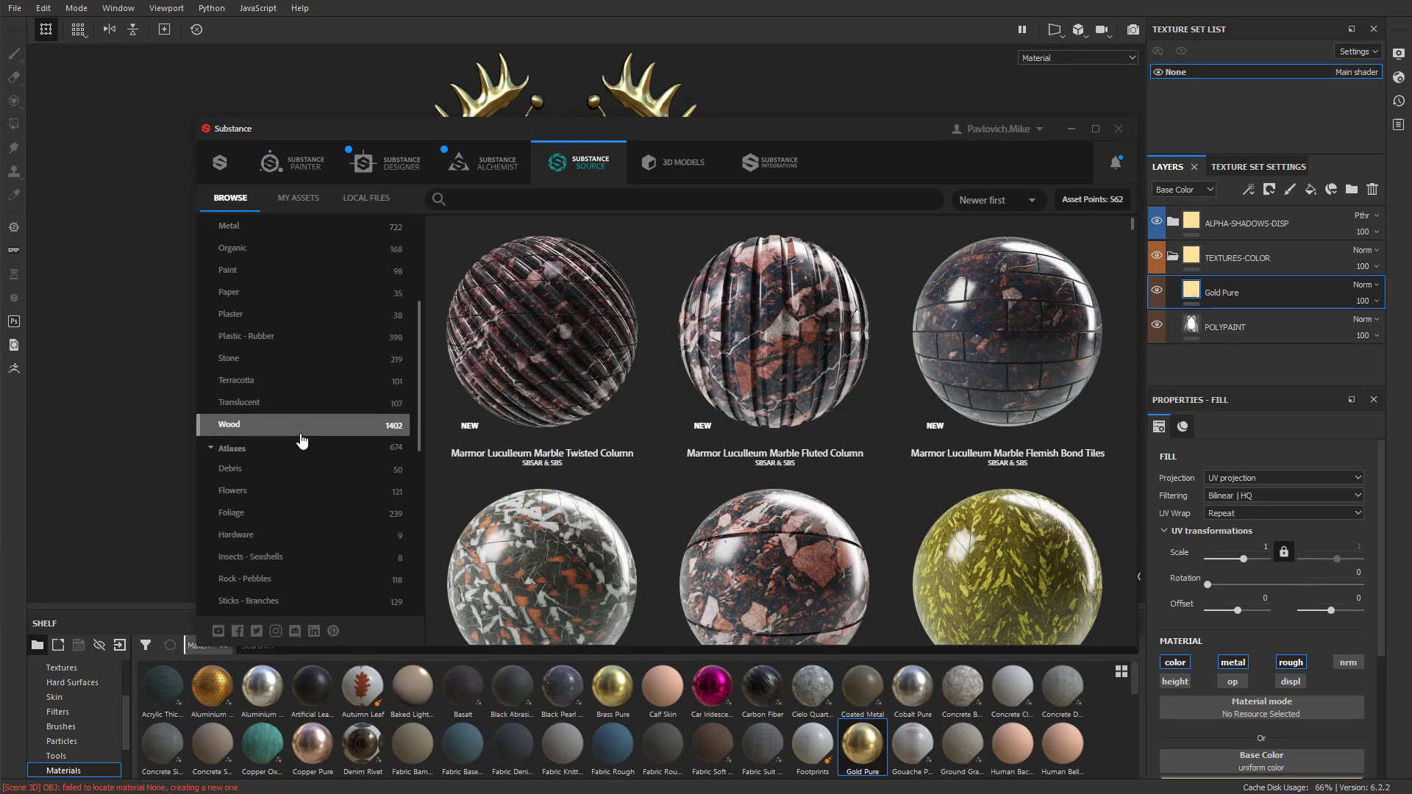
pyautogui.click(301, 406)
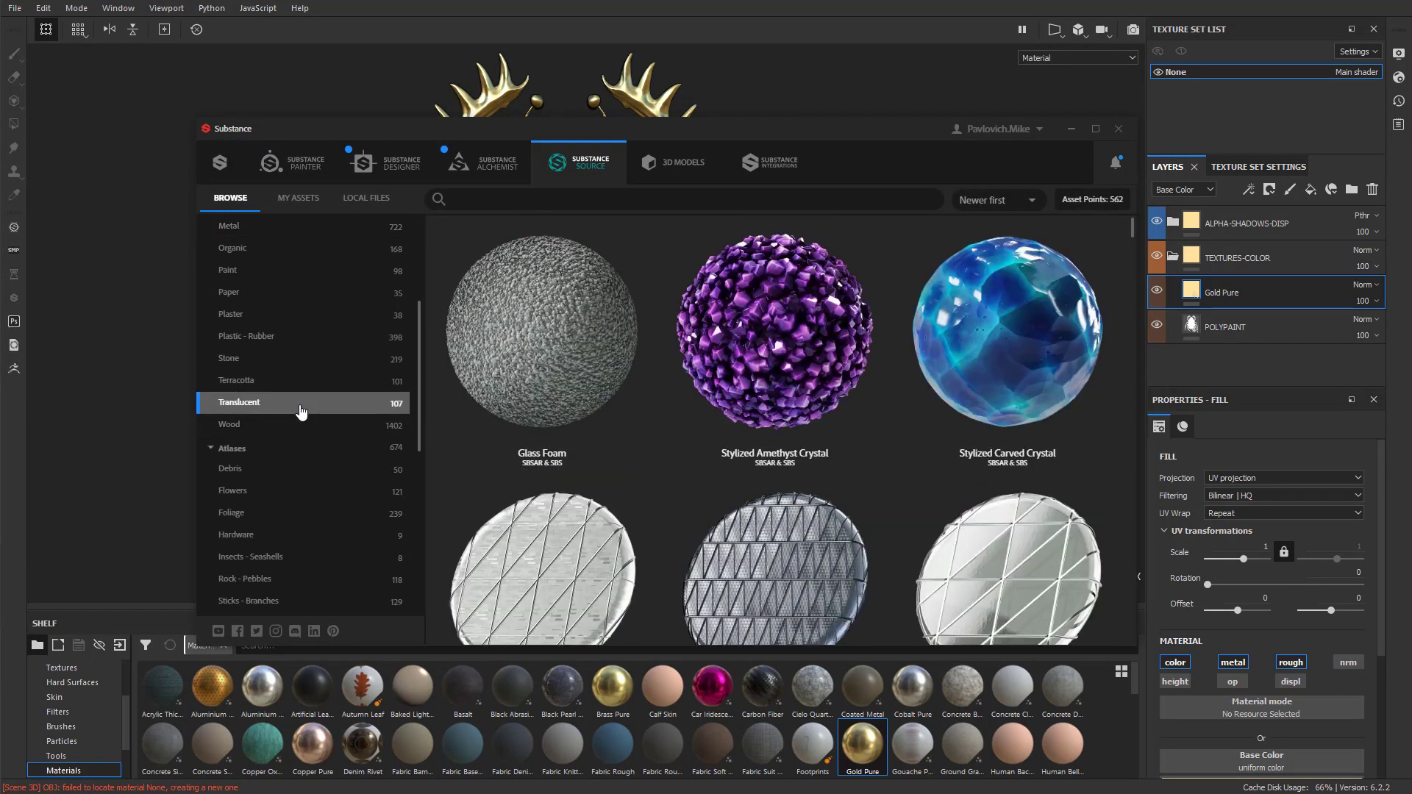
pyautogui.scroll(-8, 765, 442)
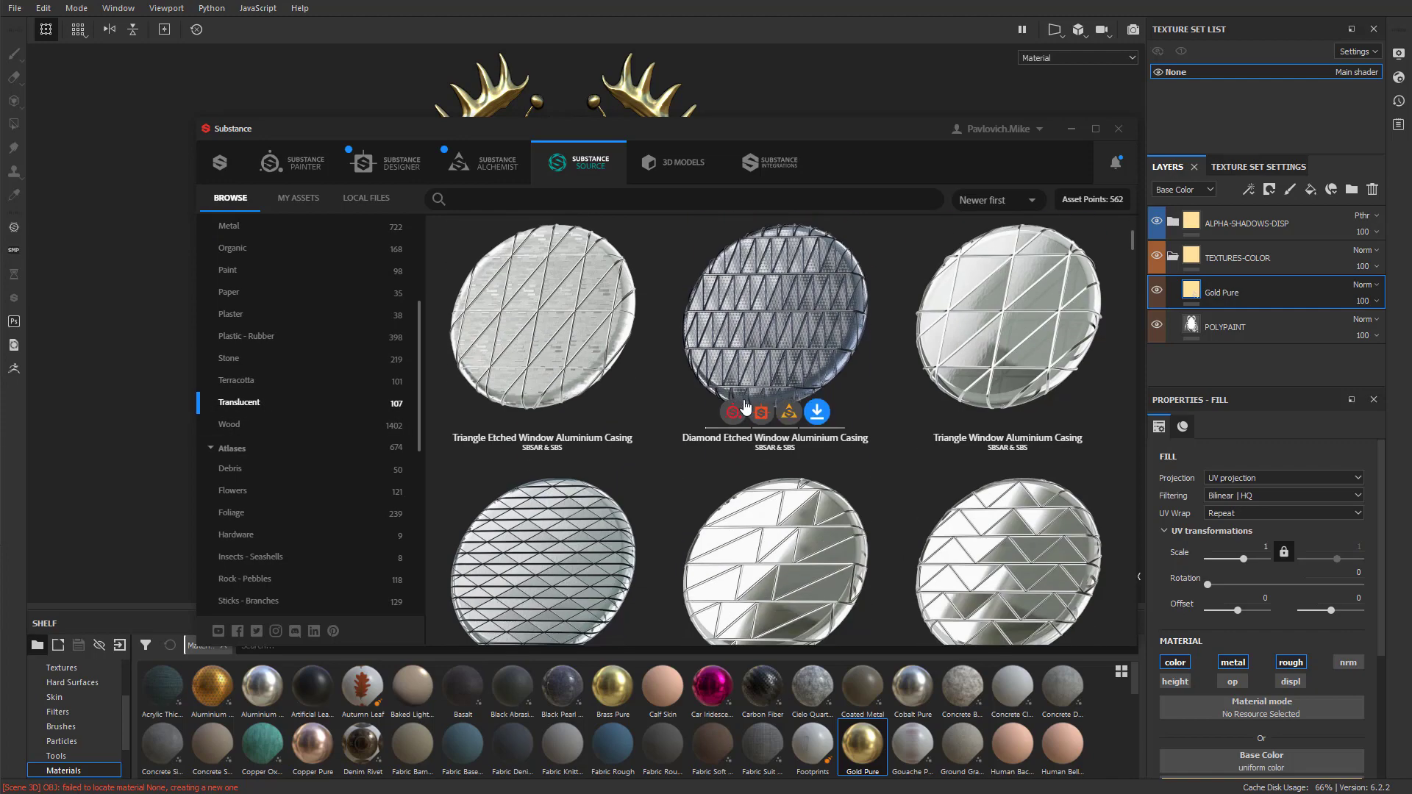
pyautogui.scroll(-6, 756, 423)
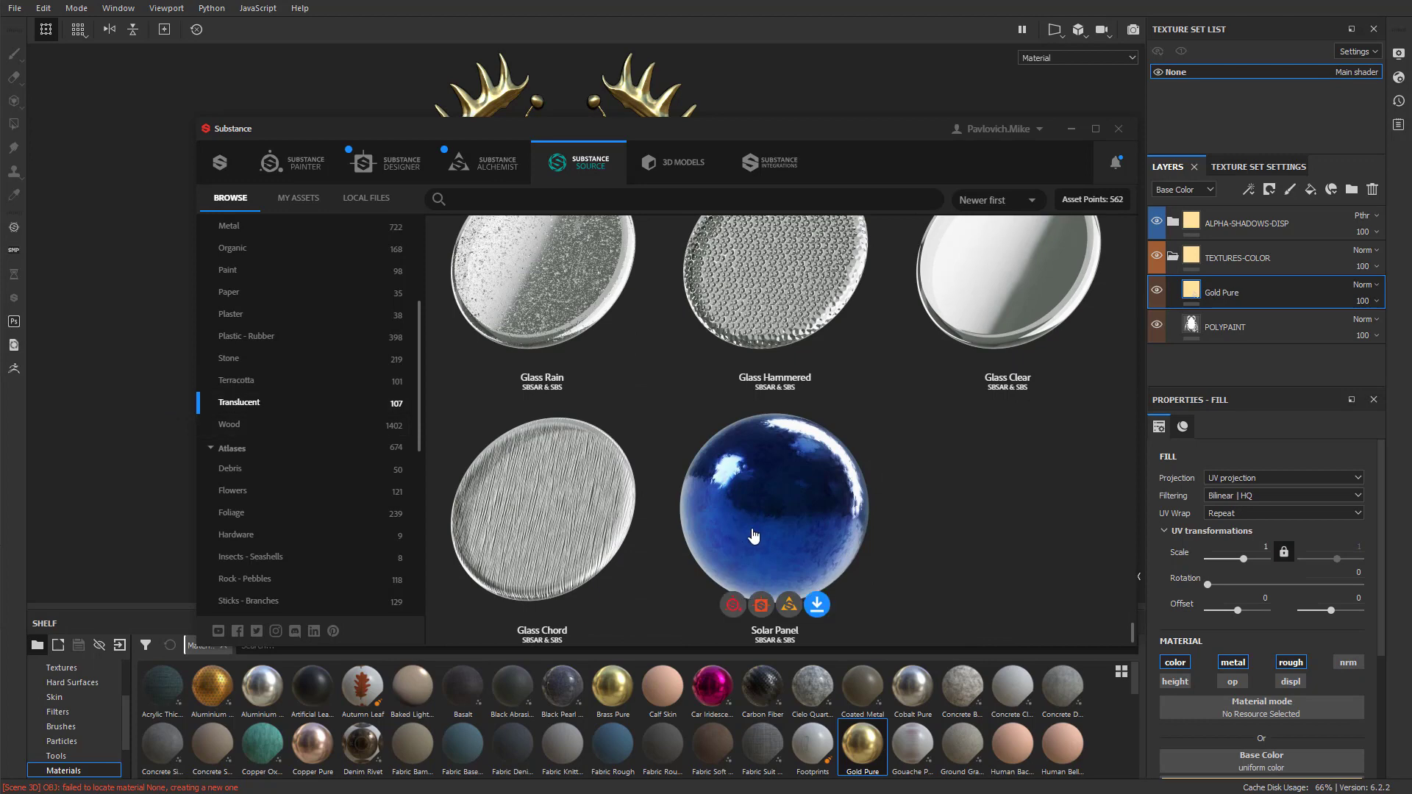
pyautogui.click(733, 606)
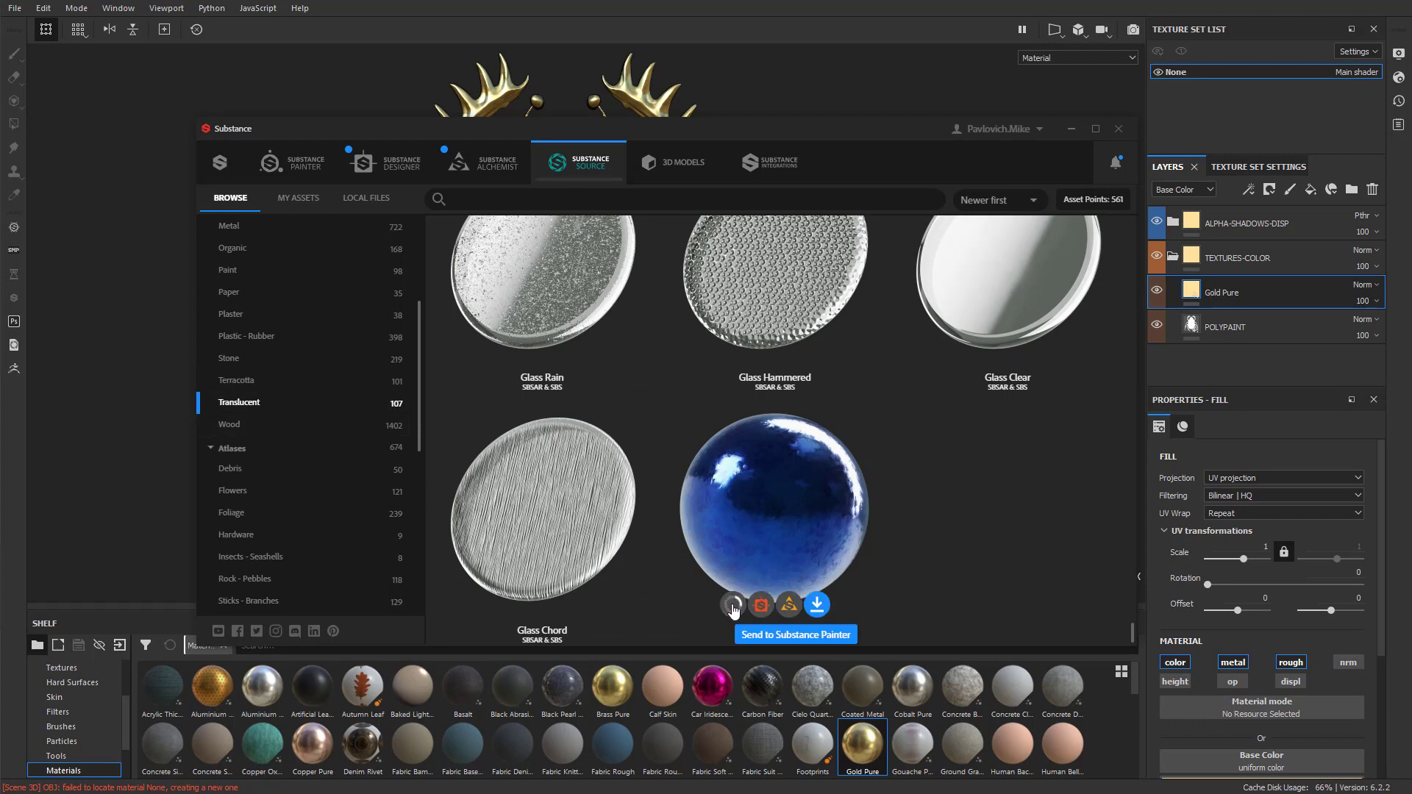
pyautogui.moveTo(864, 127); pyautogui.dragTo(920, 793)
# Add Solar Panel as a layer above Gold Pure and add a Scattering channel to the texture set.
pyautogui.scroll(-4, 545, 728)
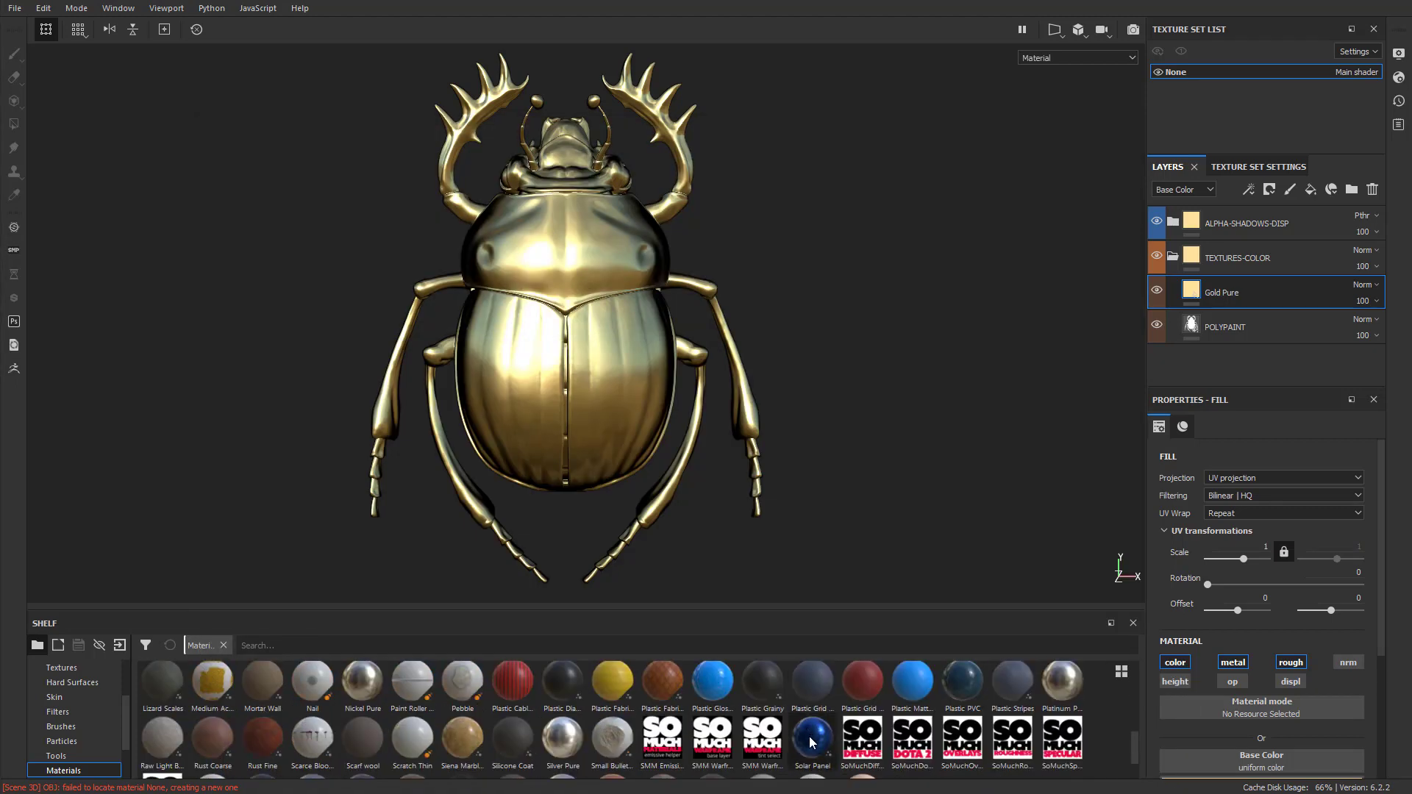
pyautogui.moveTo(812, 743); pyautogui.dragTo(1227, 293)
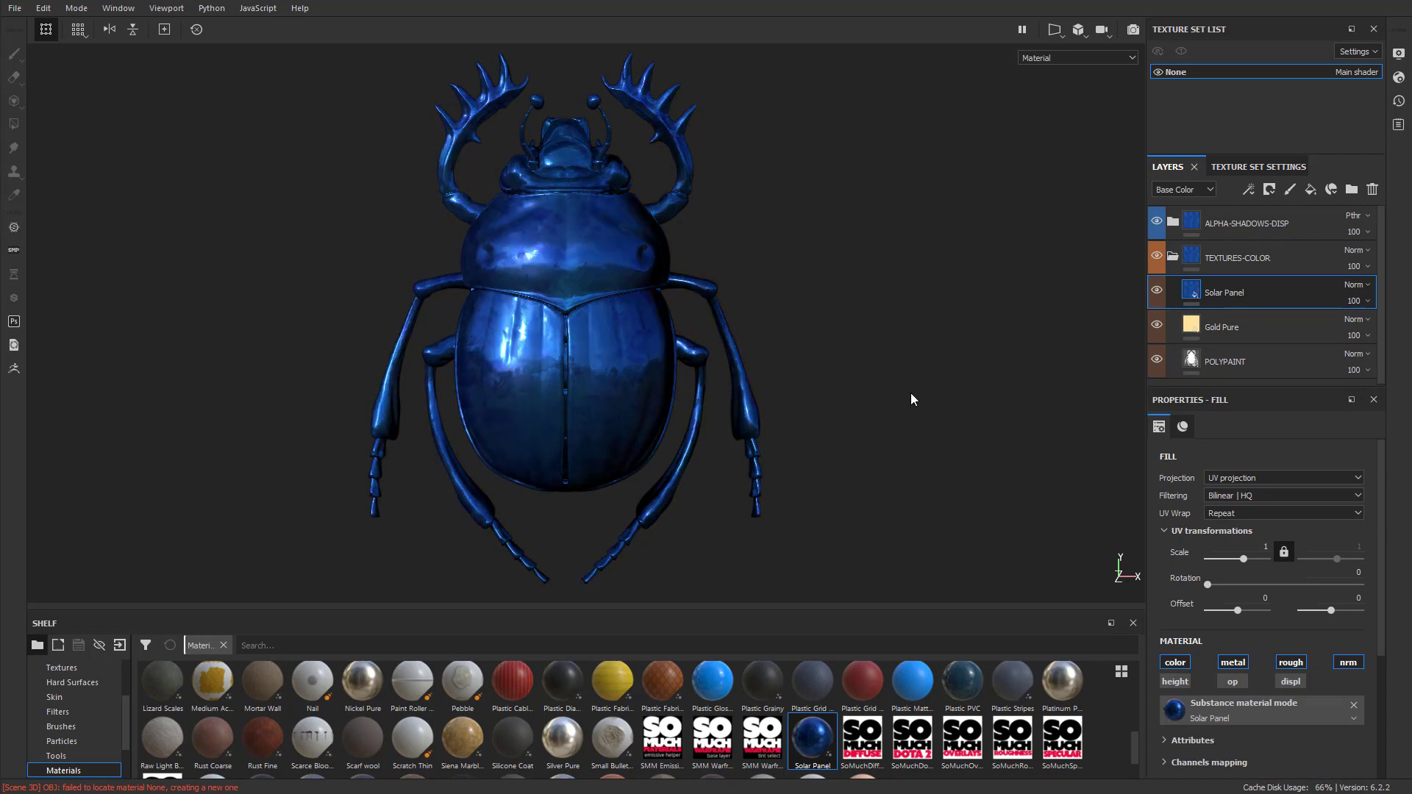
pyautogui.click(1252, 167)
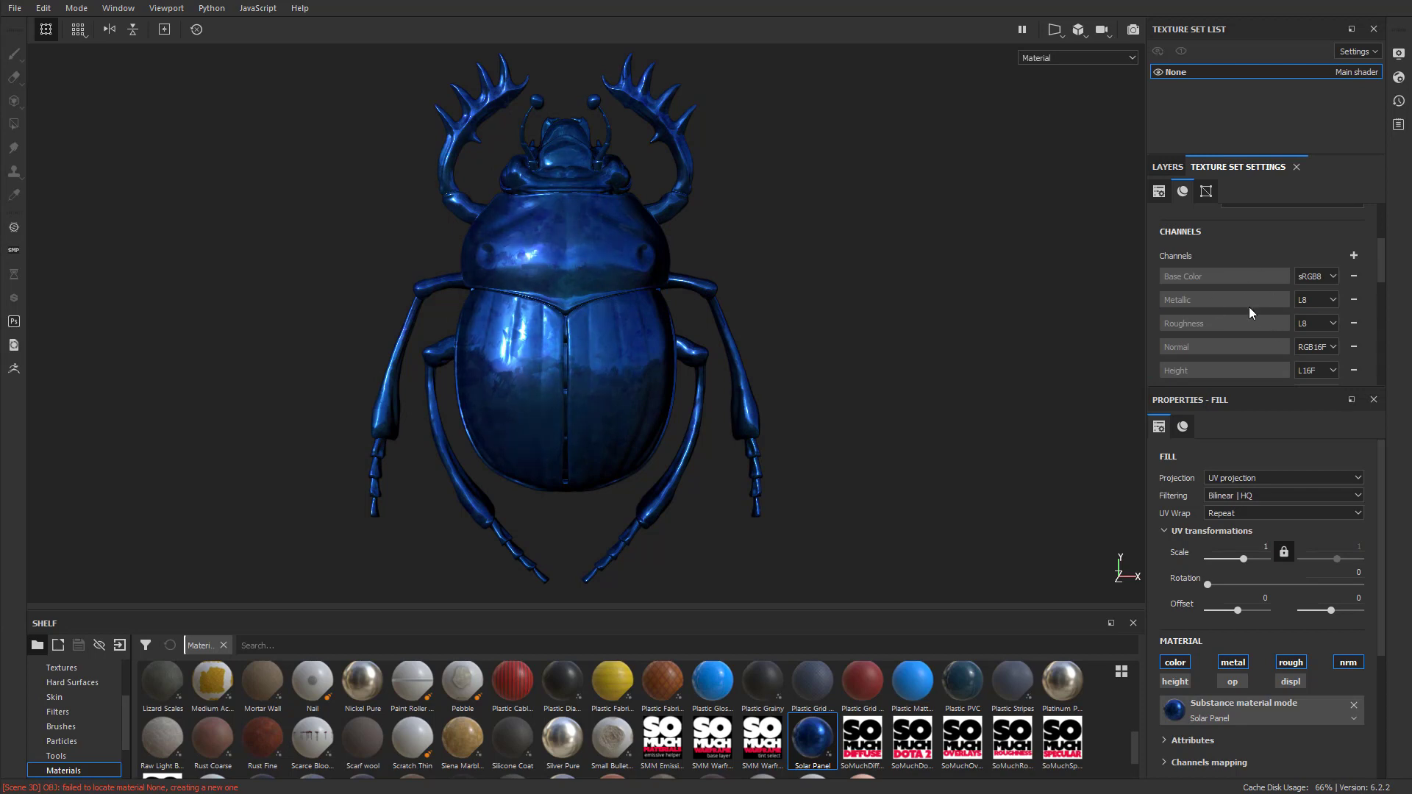
pyautogui.click(1354, 257)
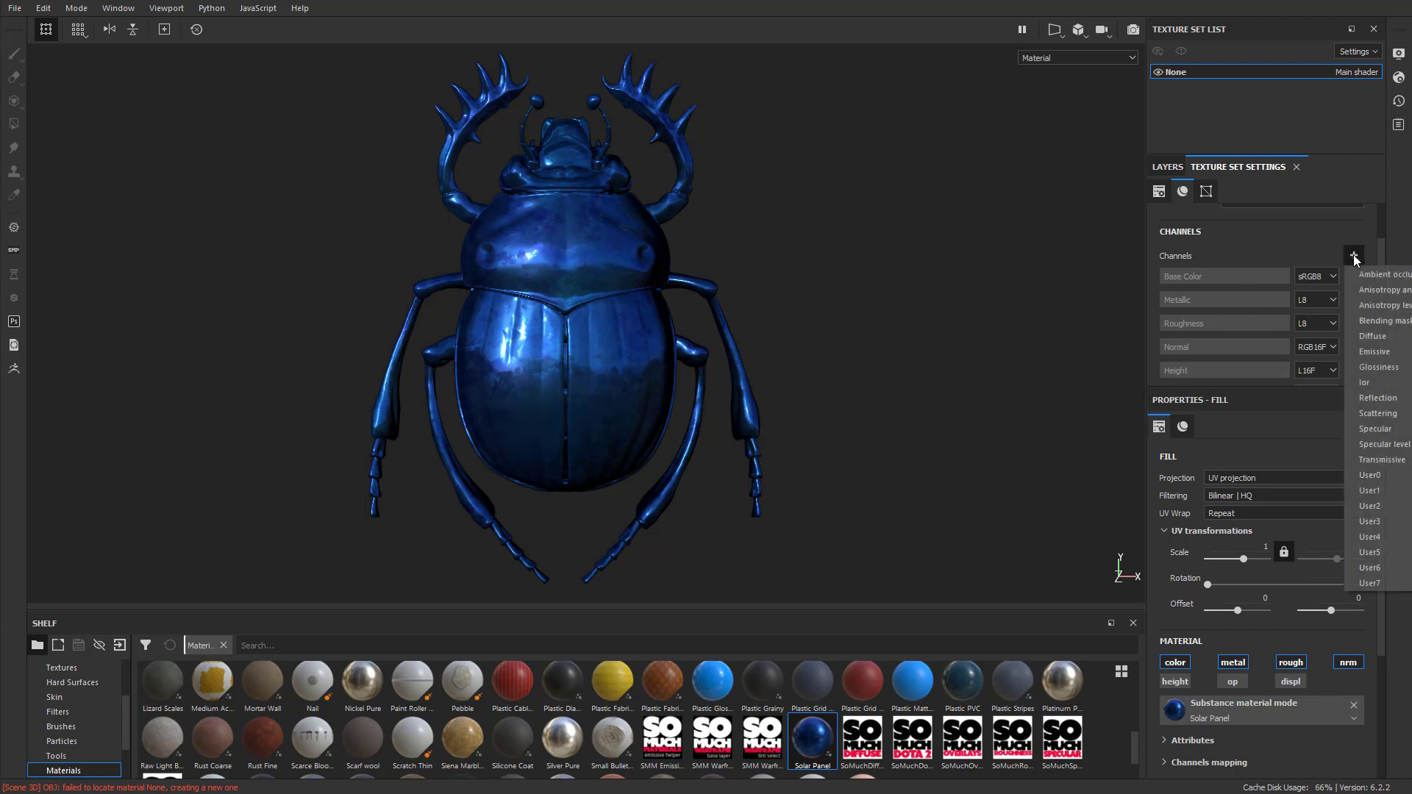
pyautogui.click(1370, 405)
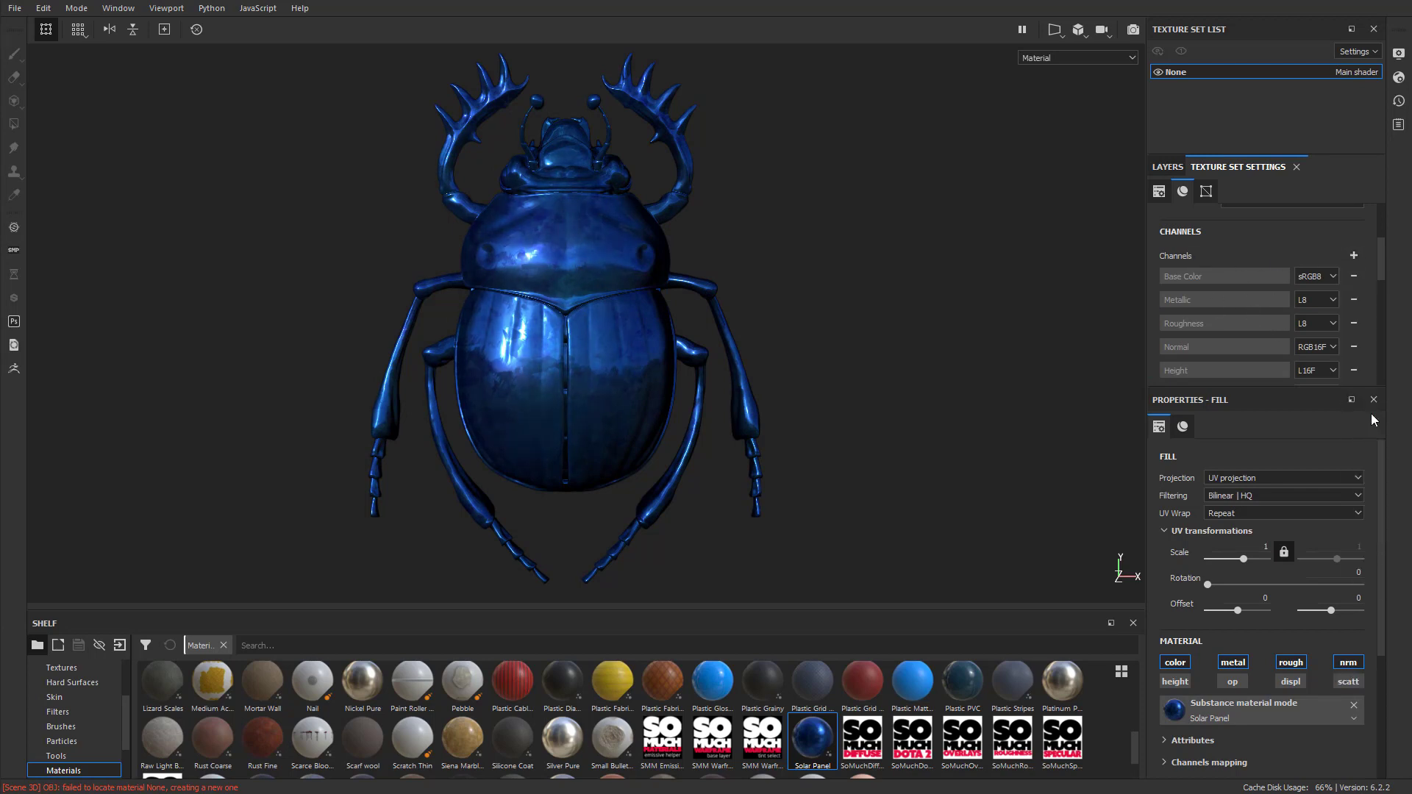
# Enable the scatt channel on the Solar Panel layer.
pyautogui.click(1167, 167)
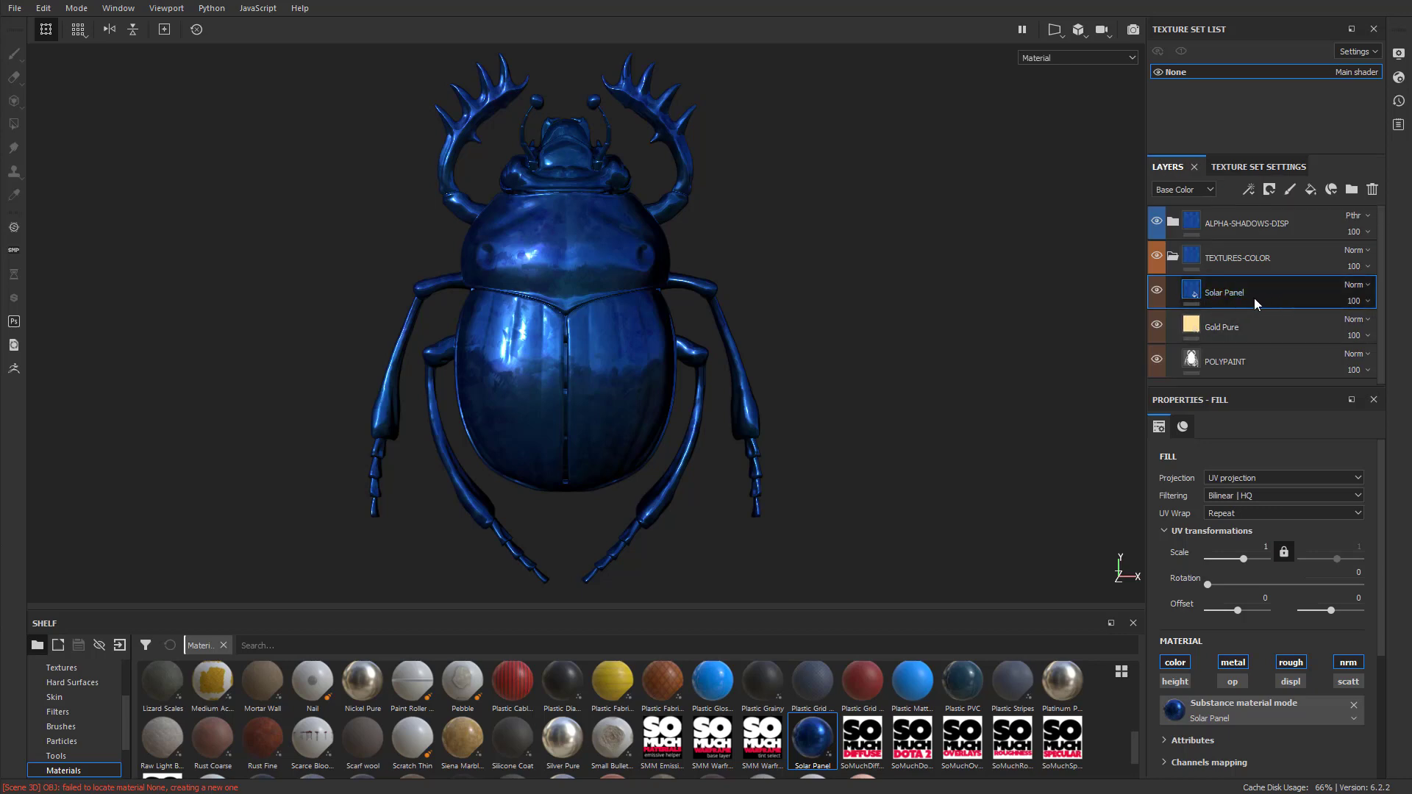
pyautogui.scroll(-3, 1276, 535)
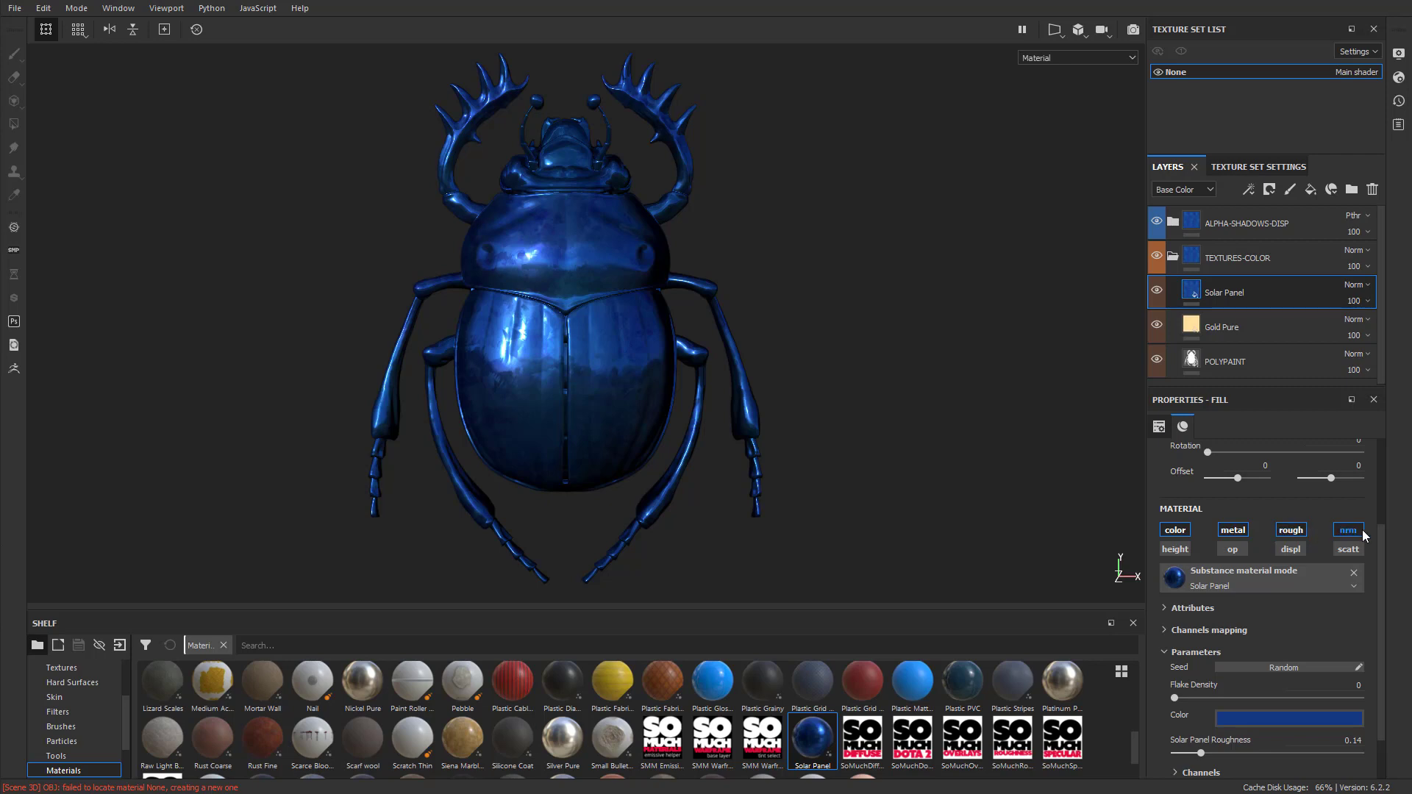
pyautogui.click(1346, 552)
pyautogui.scroll(-1, 1340, 551)
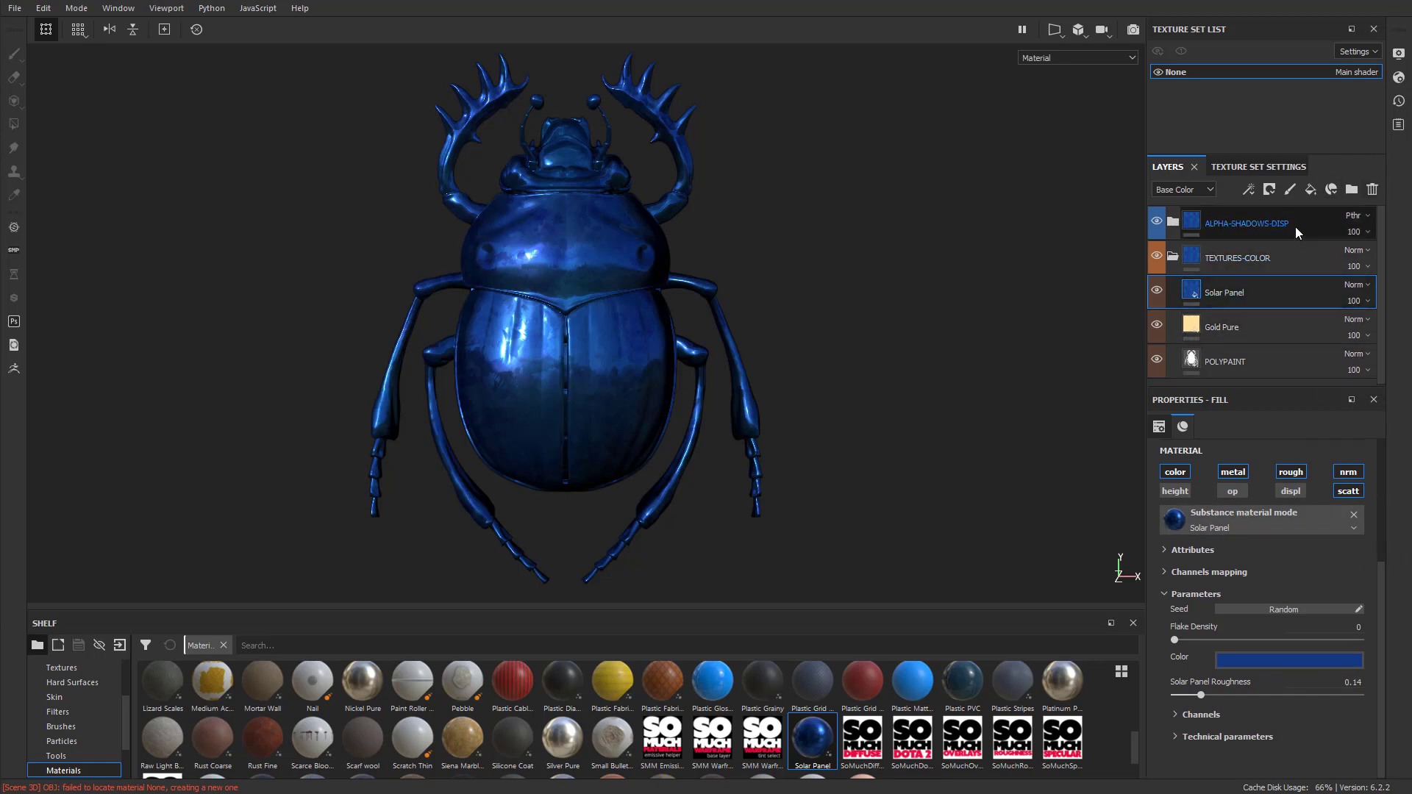
# Add a blank Fill layer 1 above Solar Panel with displacement turned off.
pyautogui.click(1310, 191)
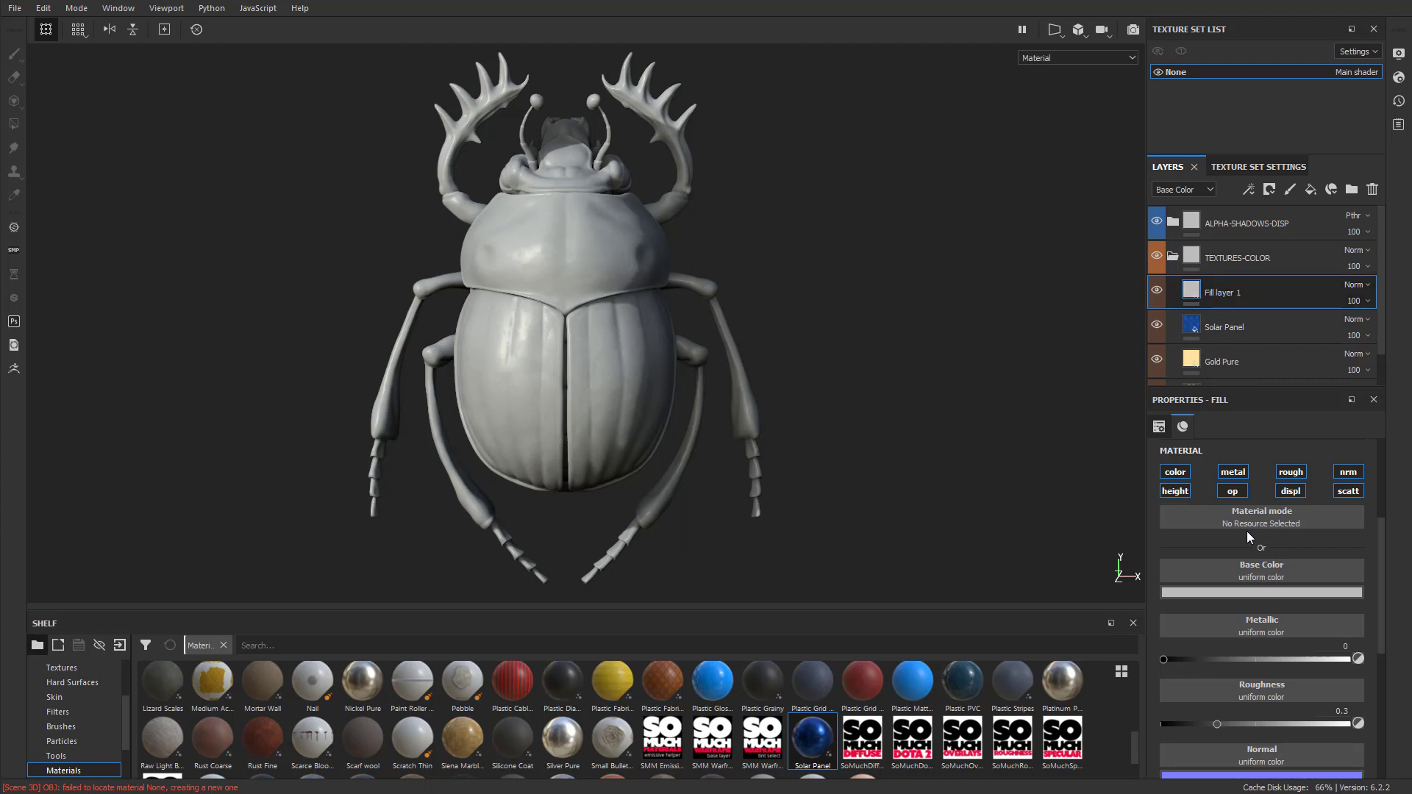
pyautogui.click(1291, 491)
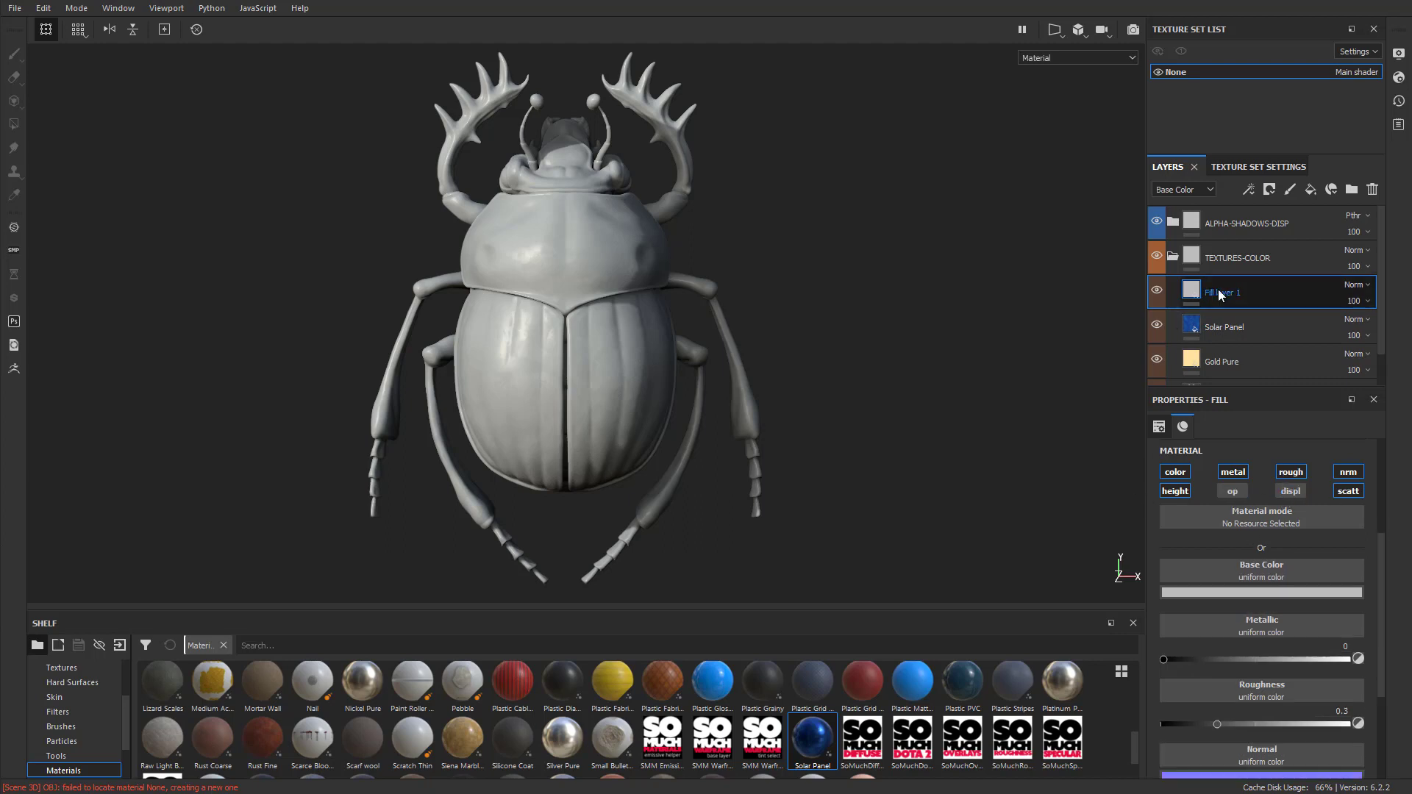
pyautogui.scroll(-4, 1339, 531)
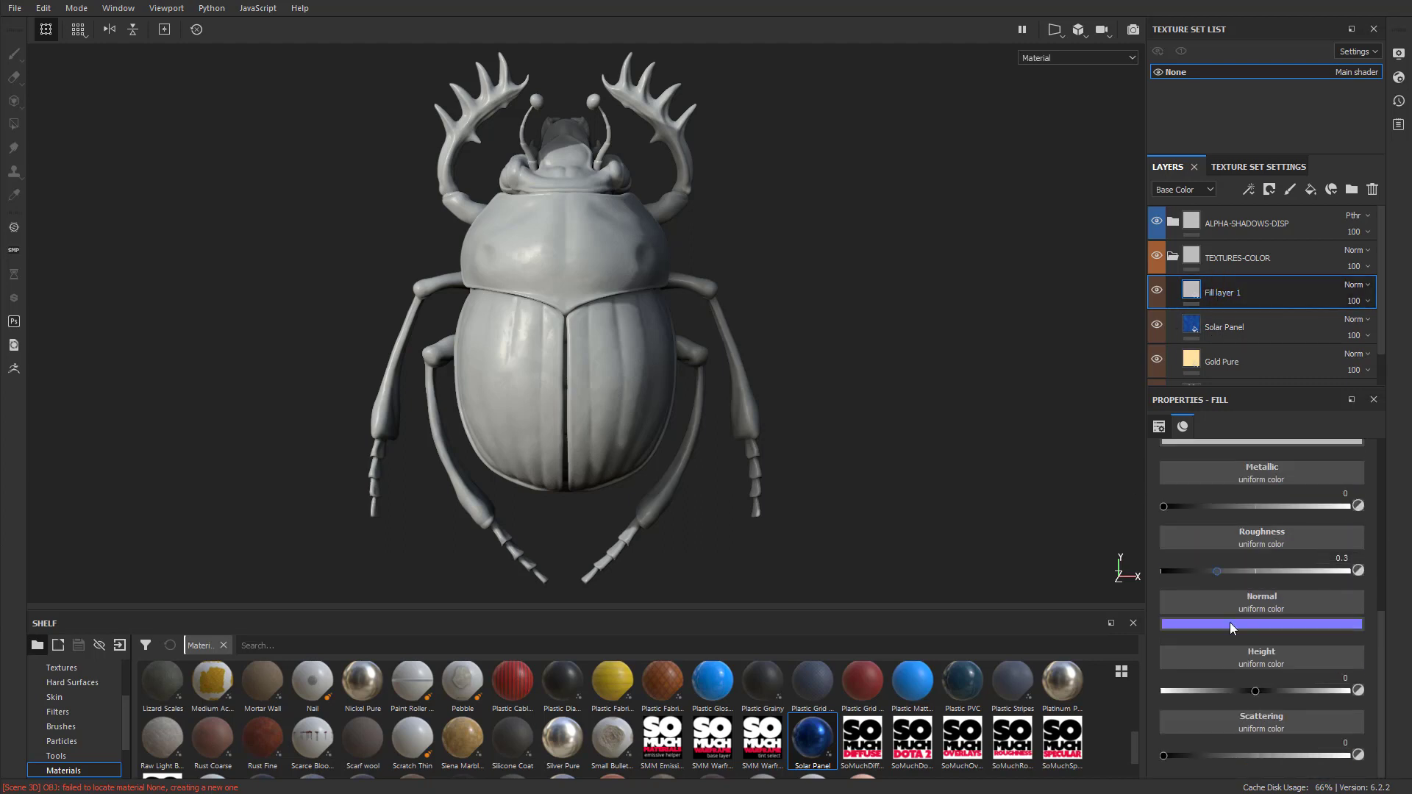
# Activate subsurface scattering in the viewport Display Settings.
pyautogui.click(1399, 54)
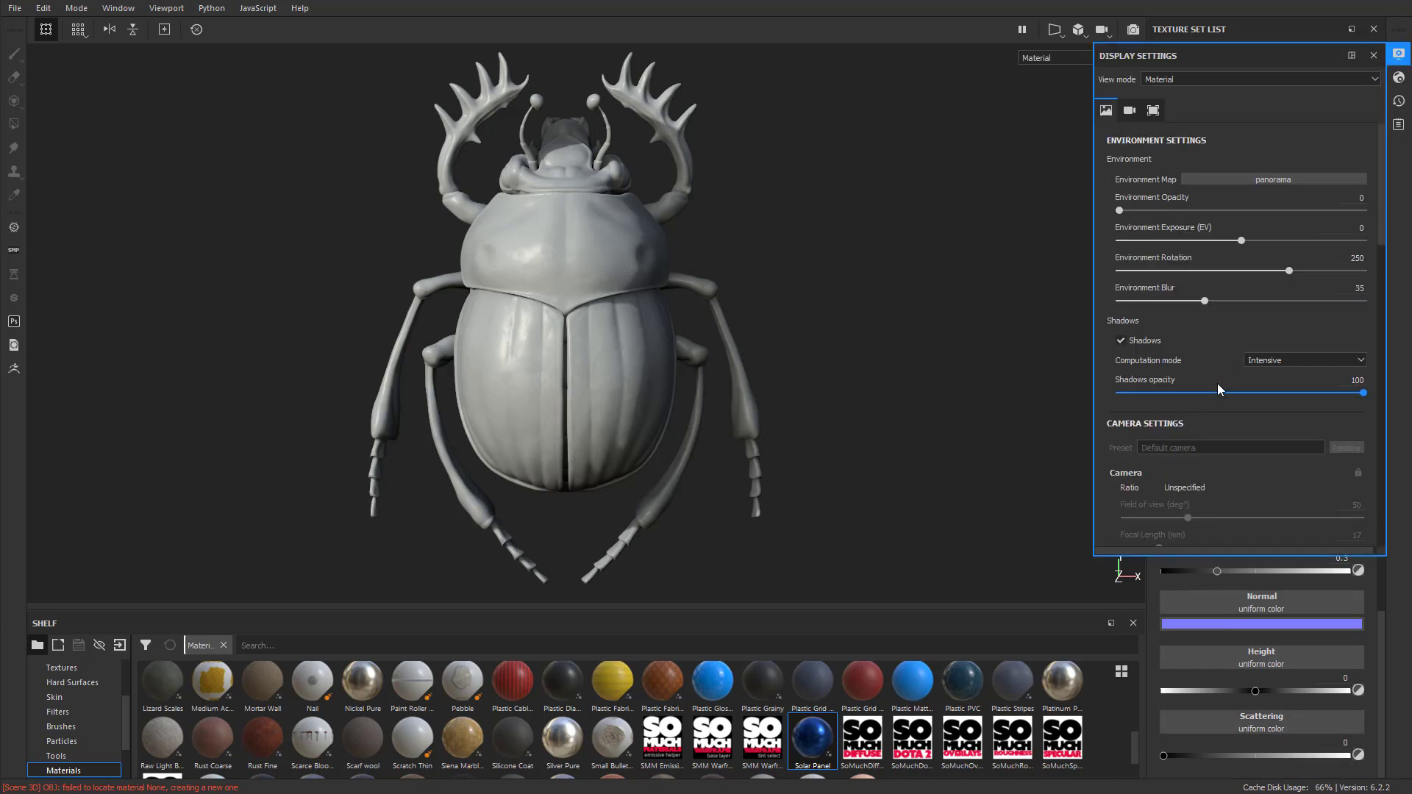
pyautogui.scroll(-5, 1217, 382)
pyautogui.scroll(-3, 1246, 290)
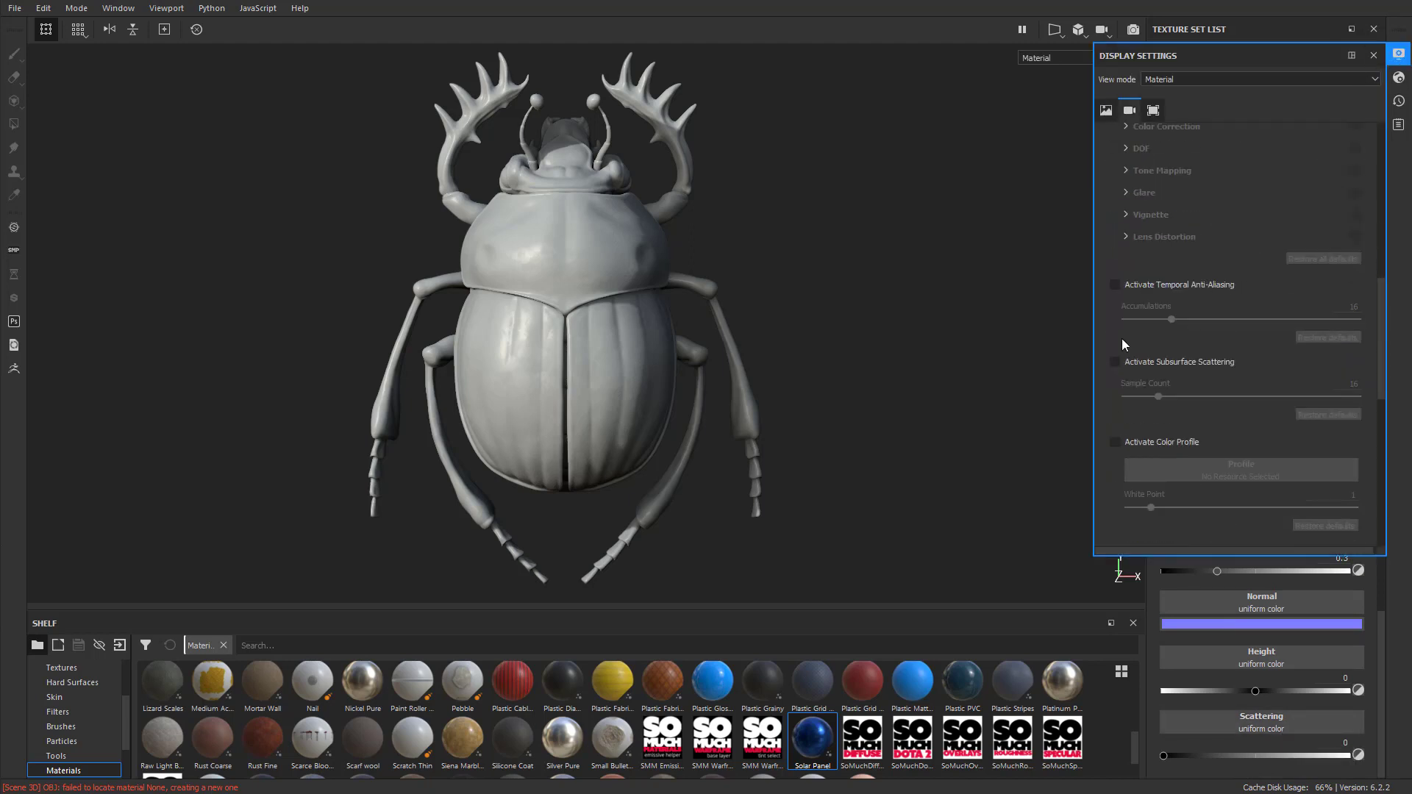
pyautogui.click(1129, 361)
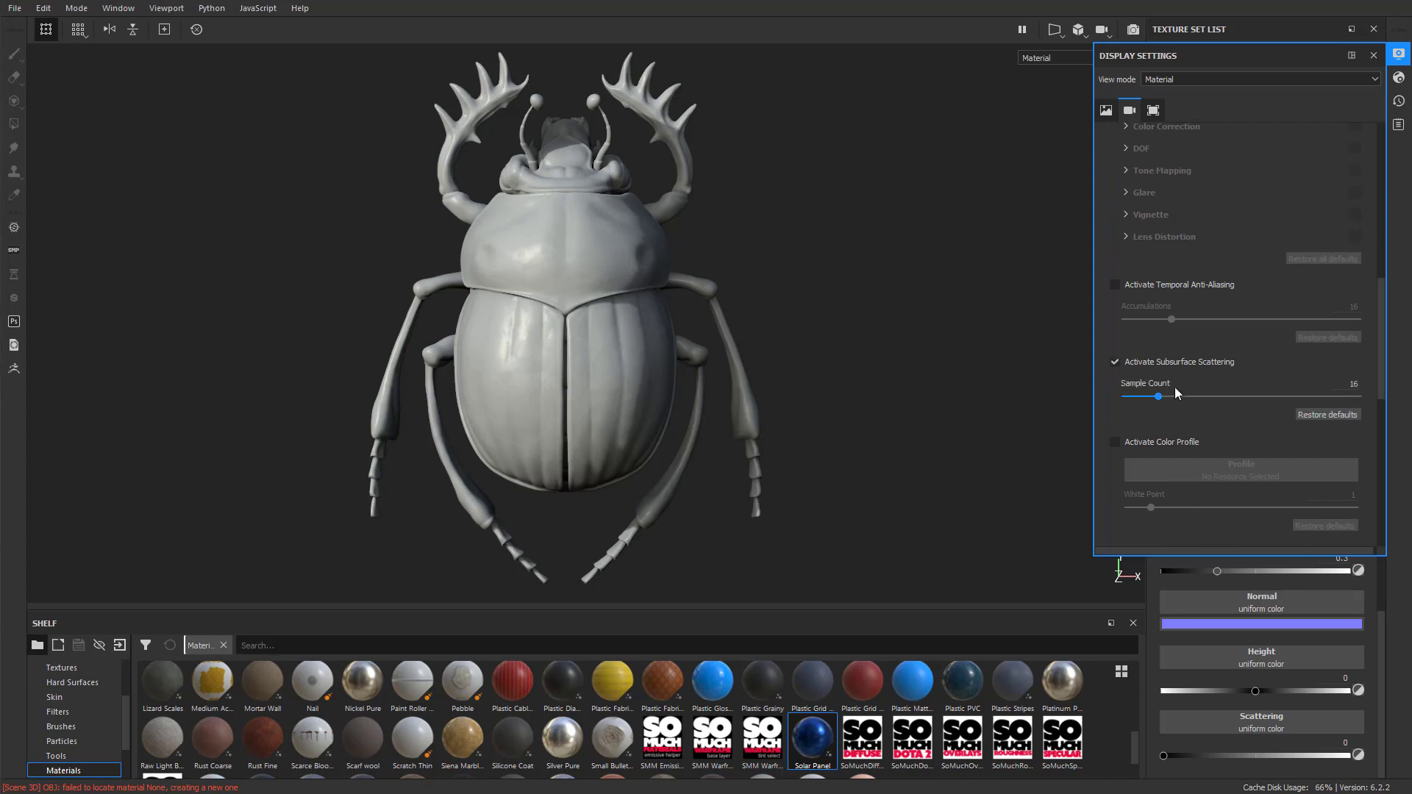
# Switch the main shader to pbr-metal-rough-with-alpha-test.
pyautogui.click(1403, 76)
pyautogui.scroll(-5, 1260, 305)
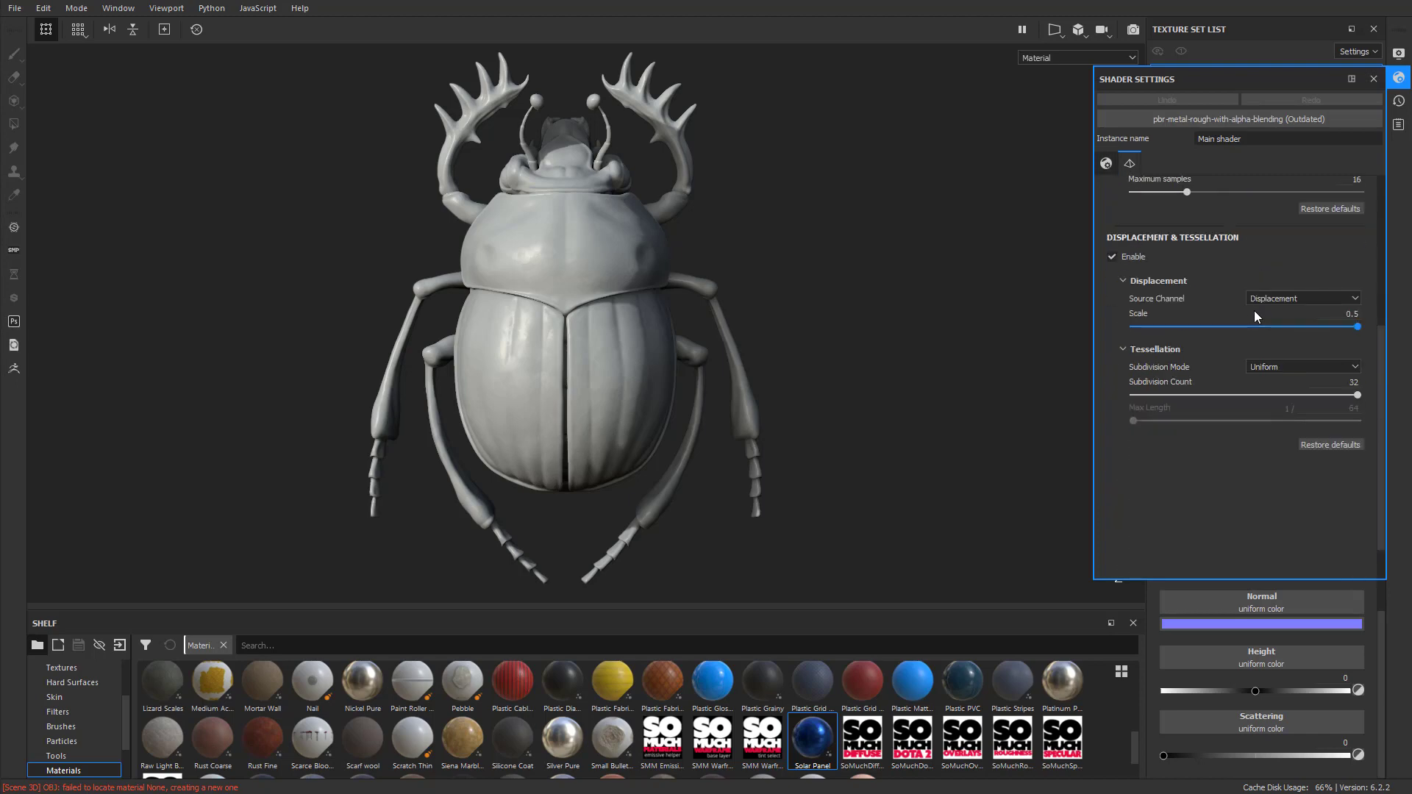
pyautogui.scroll(2, 1255, 310)
pyautogui.scroll(-2, 1264, 359)
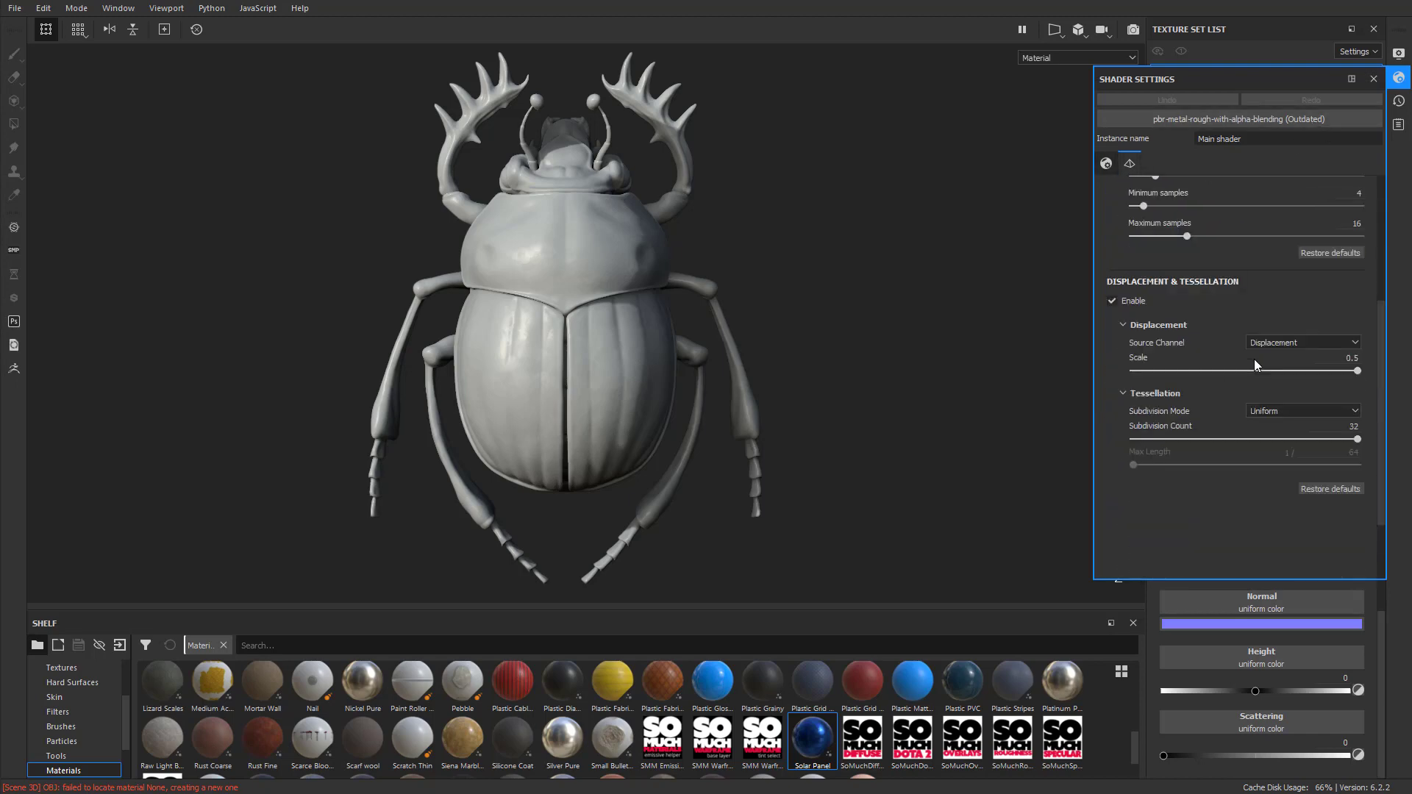
pyautogui.scroll(-1, 1254, 360)
pyautogui.scroll(4, 1252, 365)
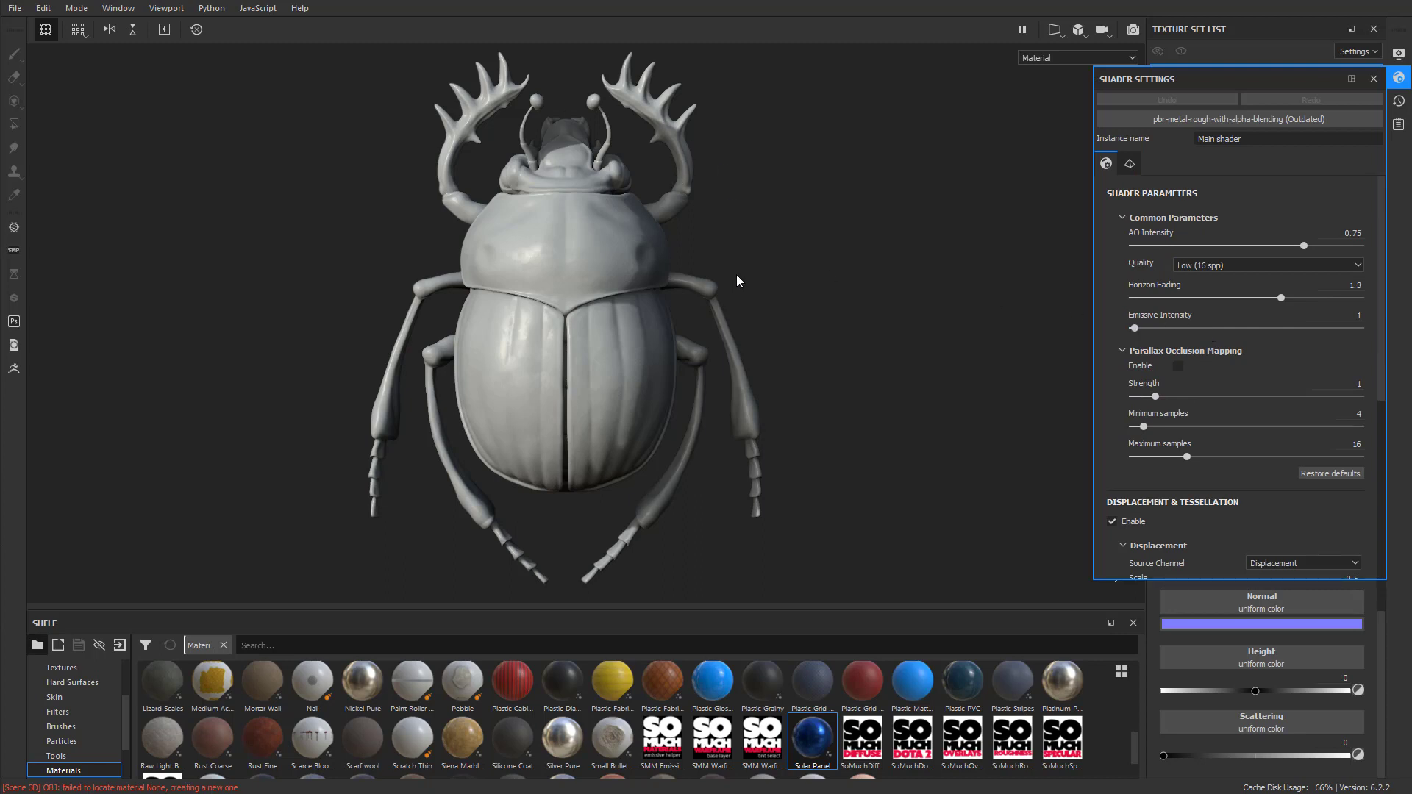
pyautogui.click(1246, 122)
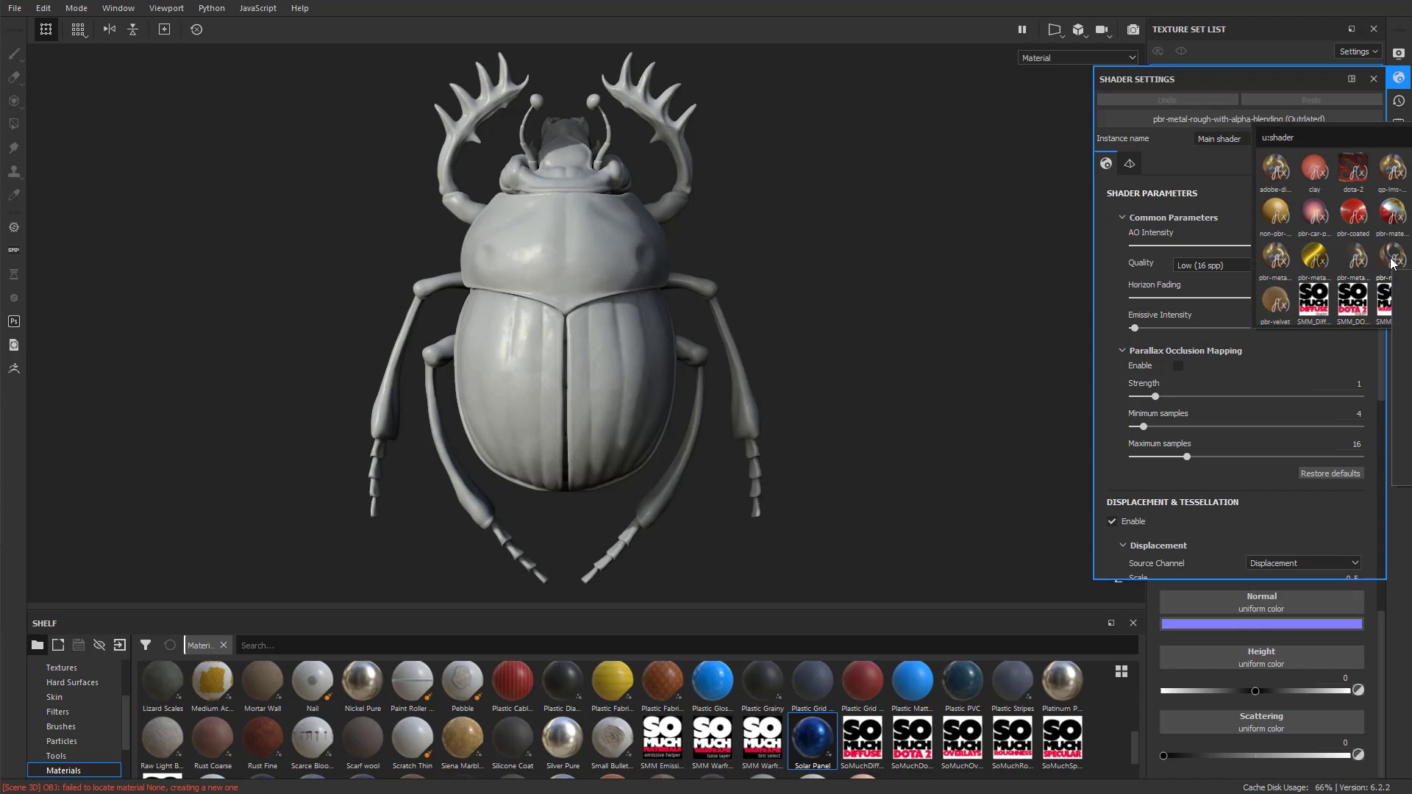
pyautogui.click(1393, 259)
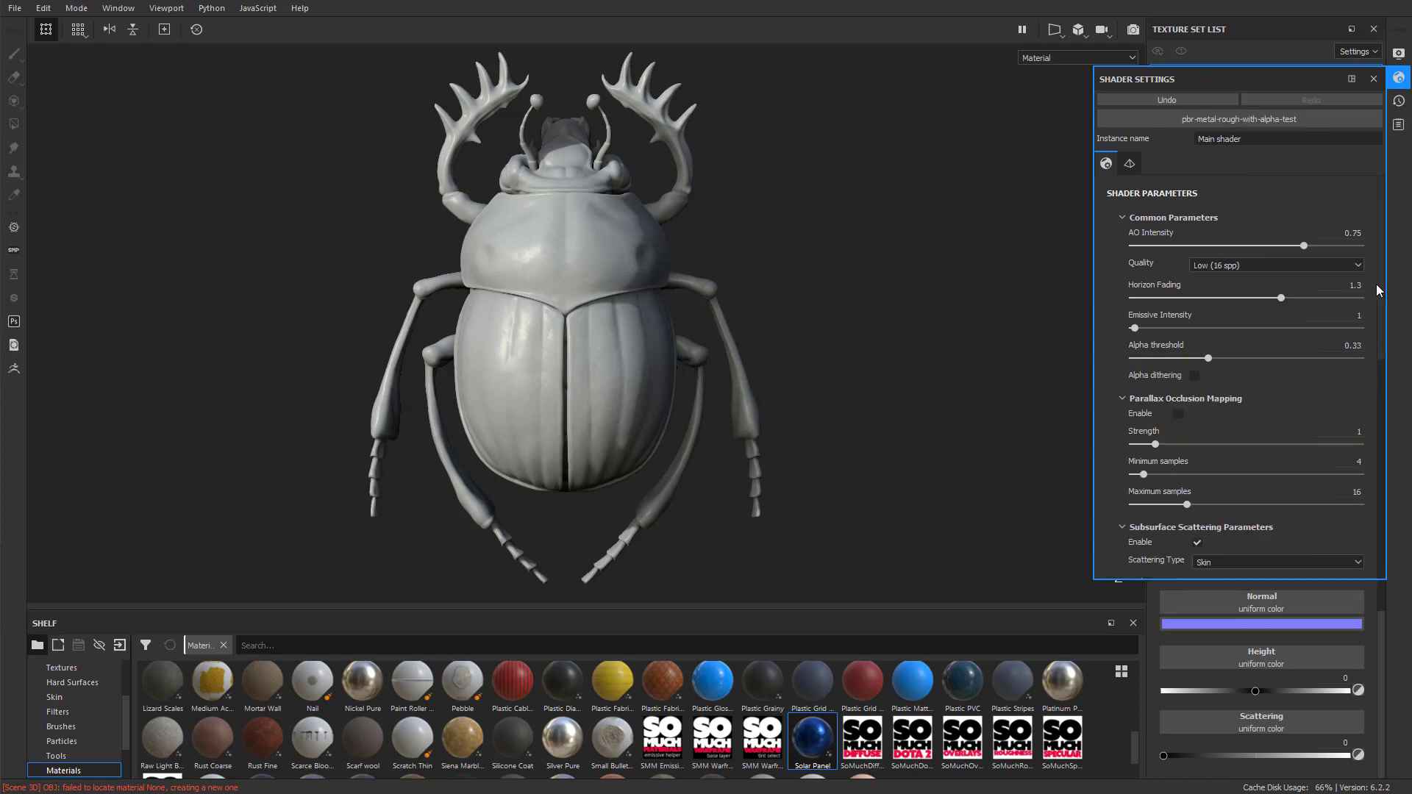
pyautogui.scroll(-3, 1305, 351)
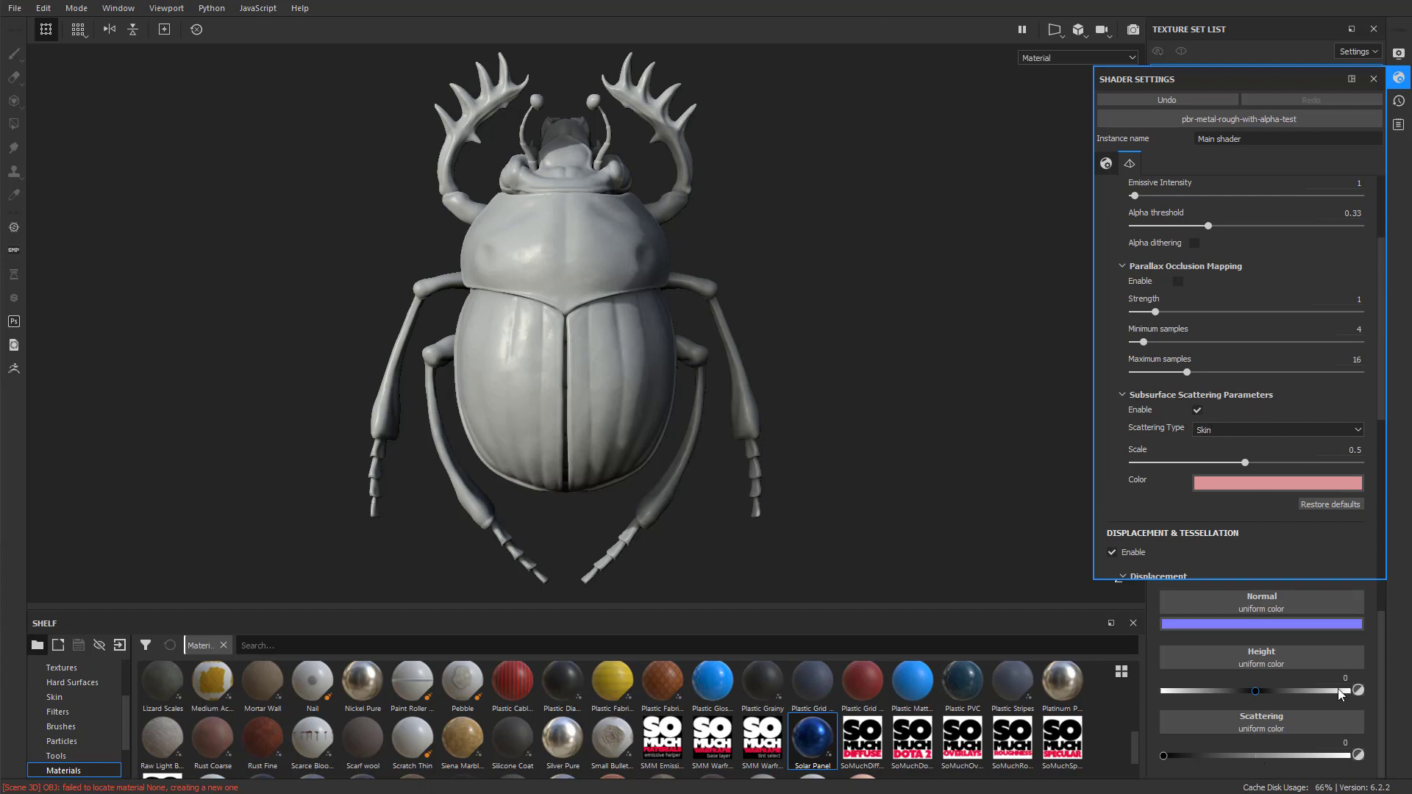
# Raise Fill layer 1's scattering and drive it with the project's baked thickness map.
pyautogui.click(1373, 79)
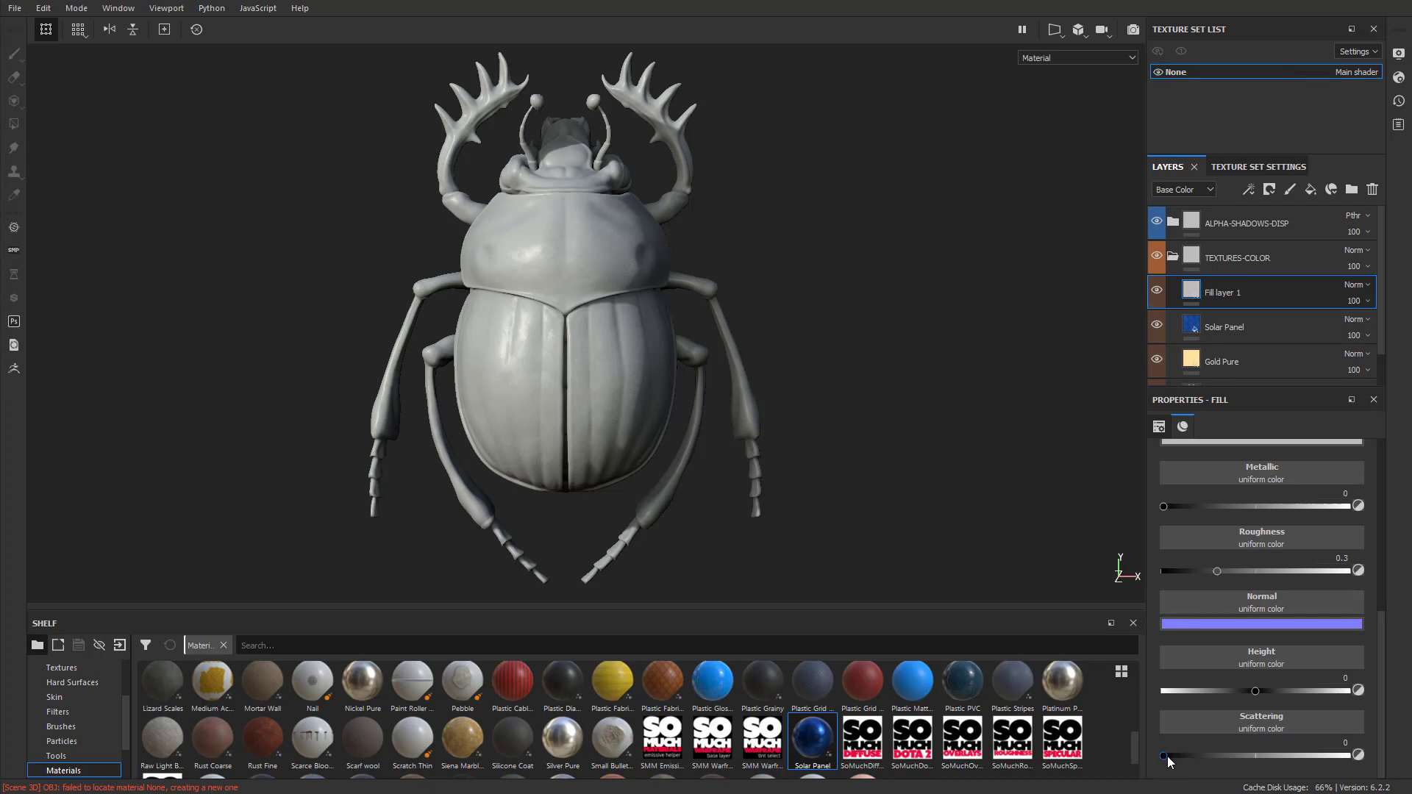
pyautogui.moveTo(1168, 761); pyautogui.dragTo(1333, 762)
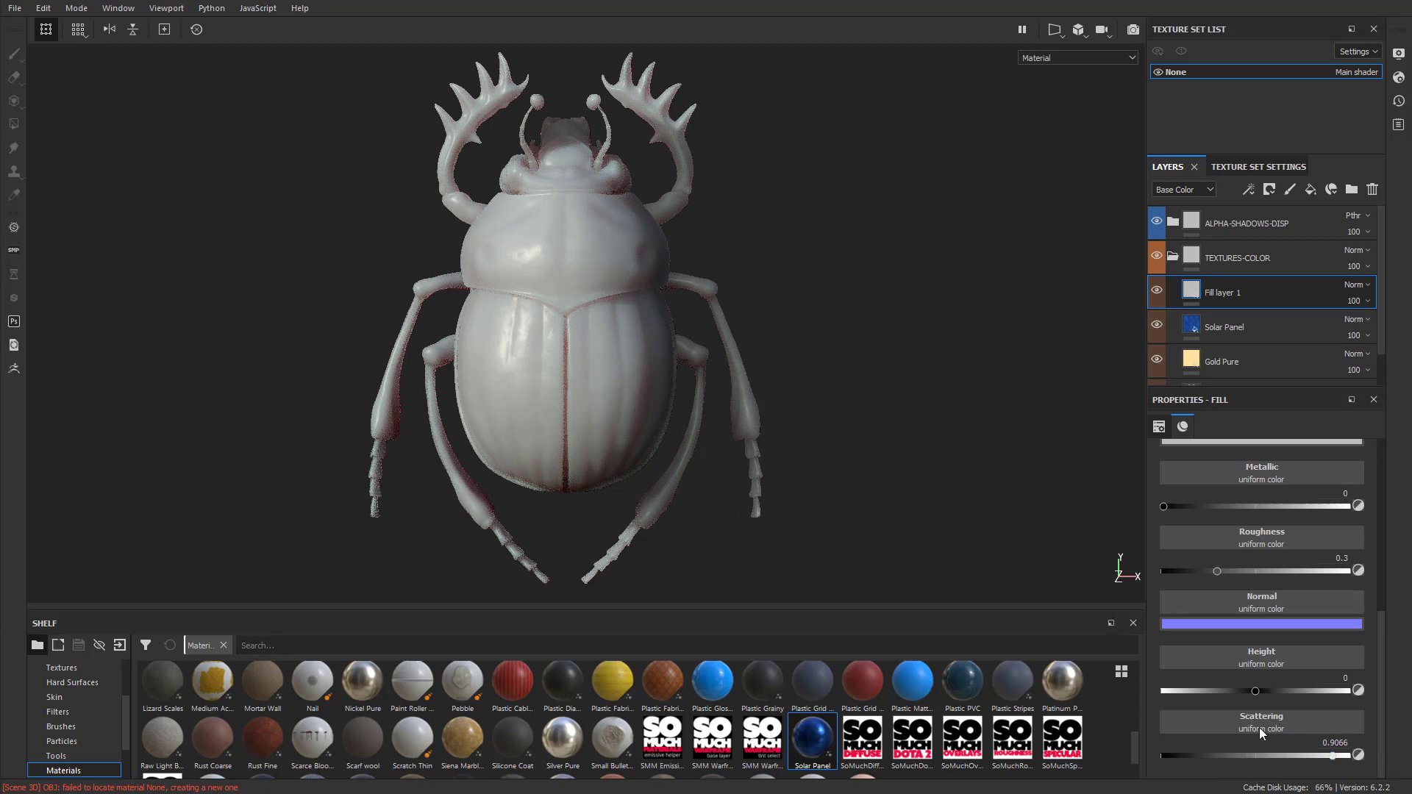
pyautogui.scroll(3, 81, 714)
pyautogui.click(59, 682)
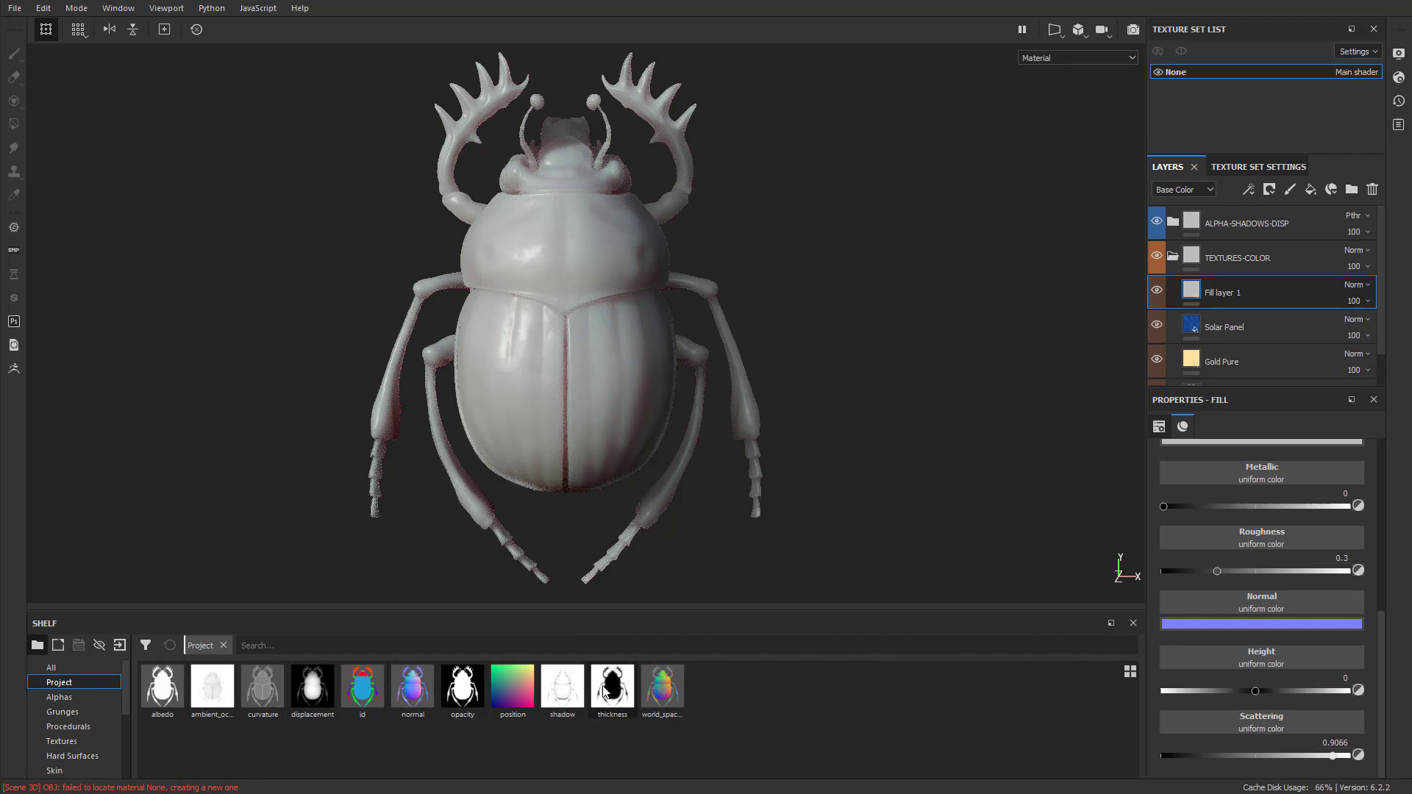
pyautogui.moveTo(603, 691)
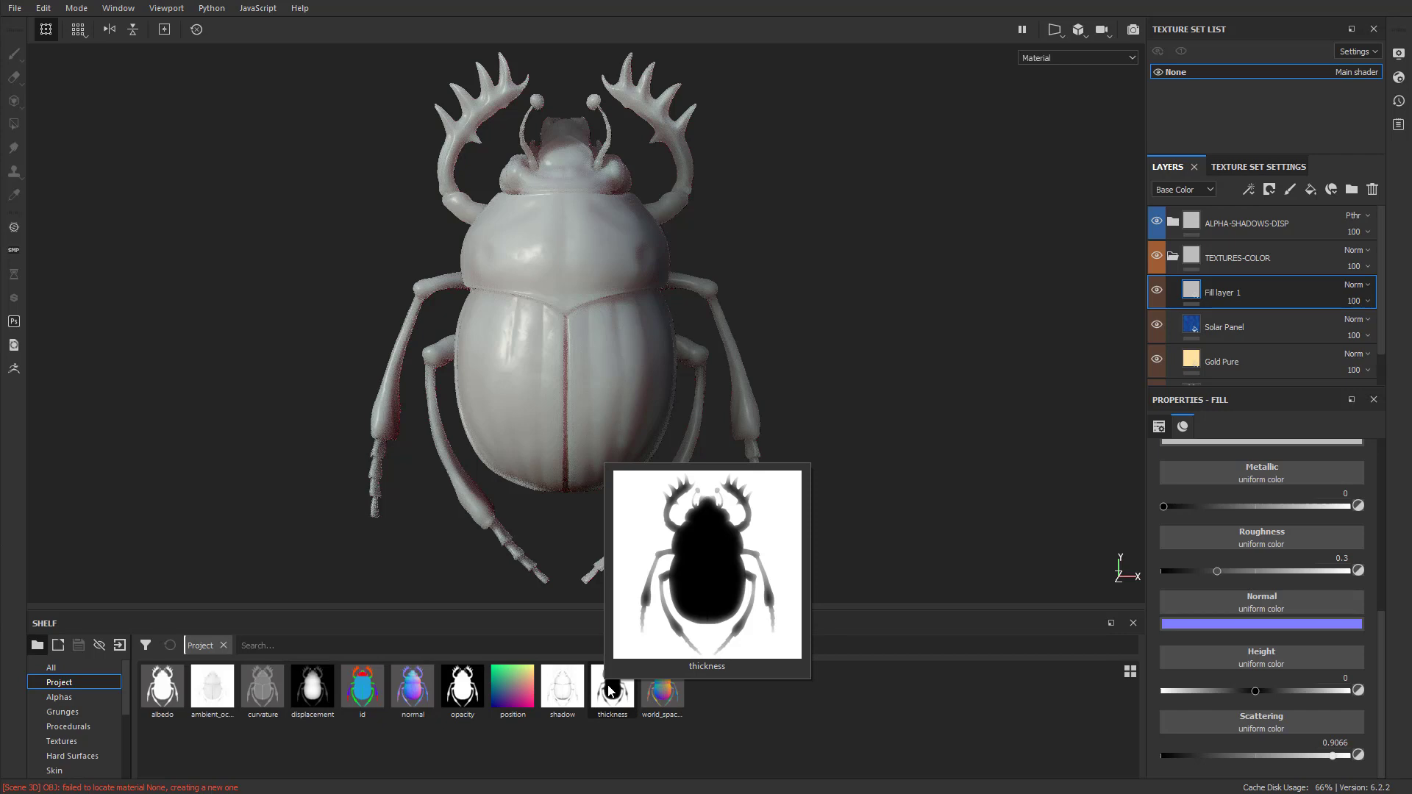
pyautogui.moveTo(611, 692); pyautogui.dragTo(1259, 742)
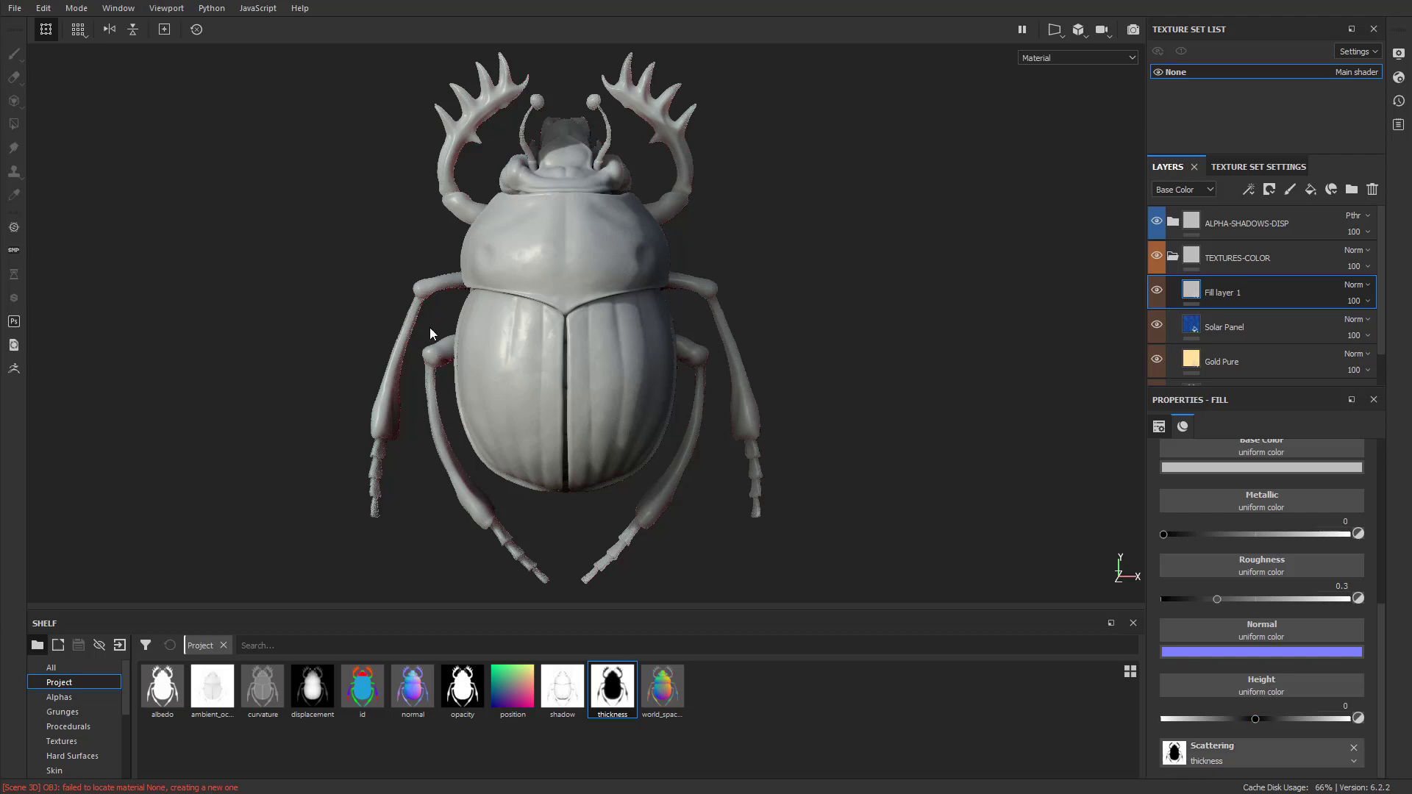
# Set the subsurface scattering colour in Shader Settings to a saturated cyan.
pyautogui.click(1368, 71)
pyautogui.scroll(-2, 1249, 398)
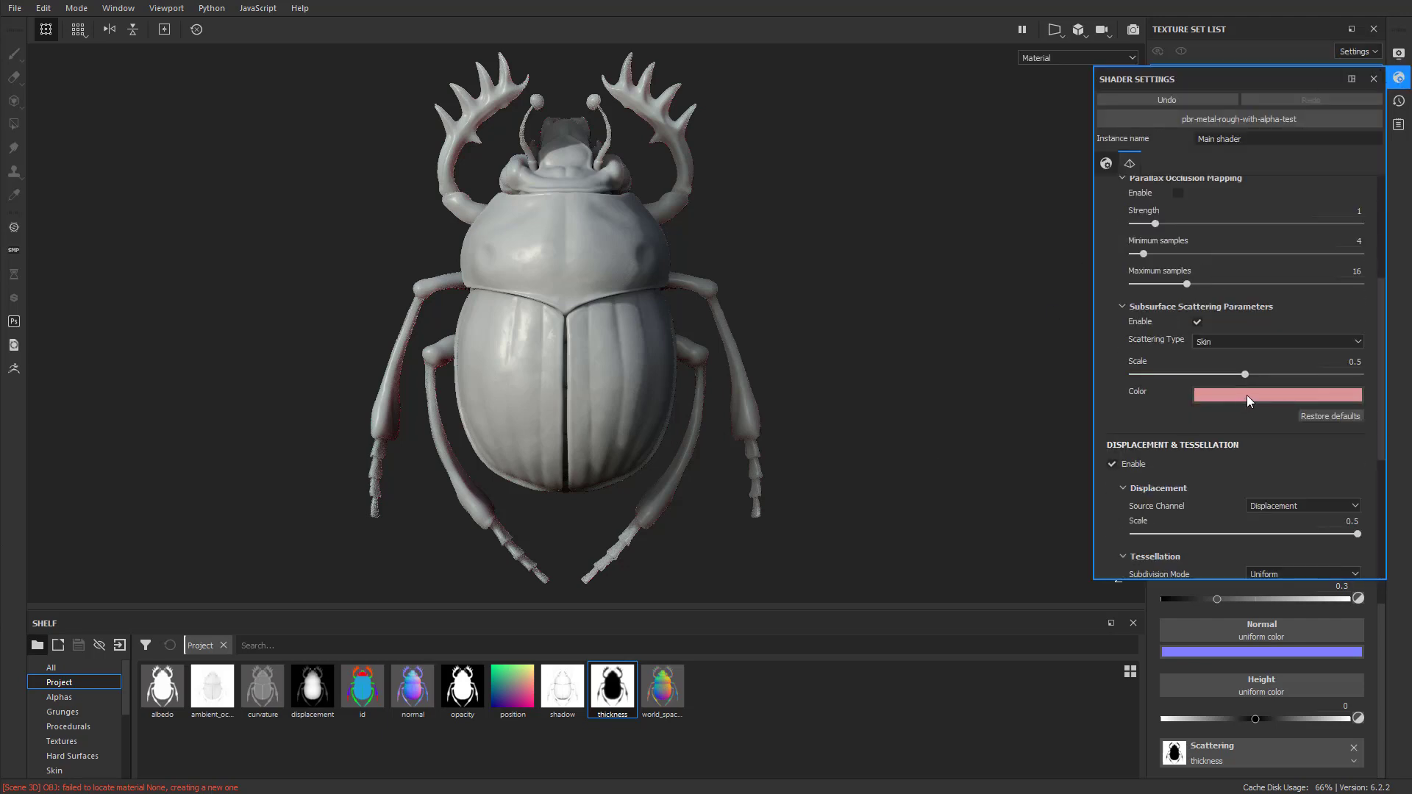
pyautogui.click(1248, 395)
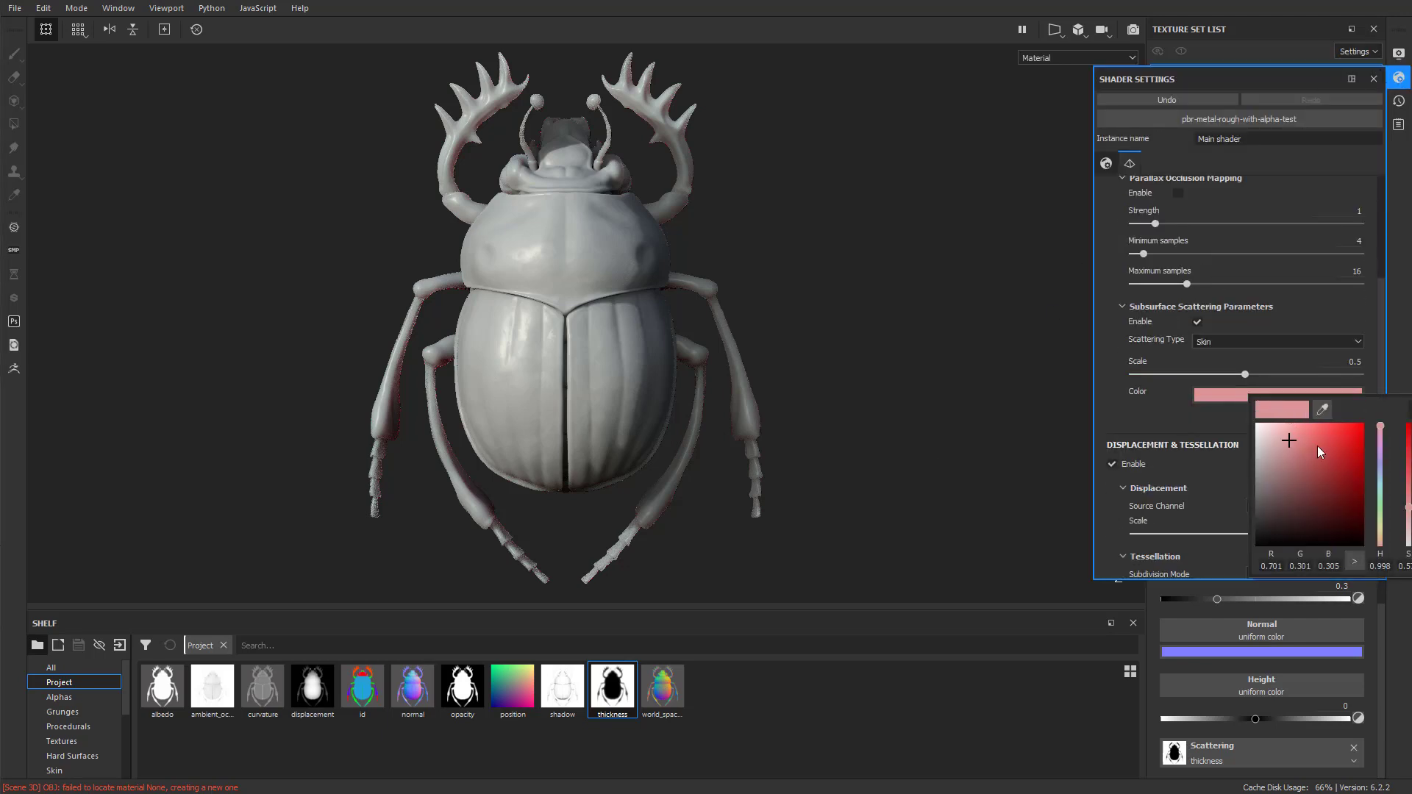
pyautogui.click(1379, 492)
pyautogui.moveTo(1337, 462); pyautogui.dragTo(1349, 424)
pyautogui.click(1398, 312)
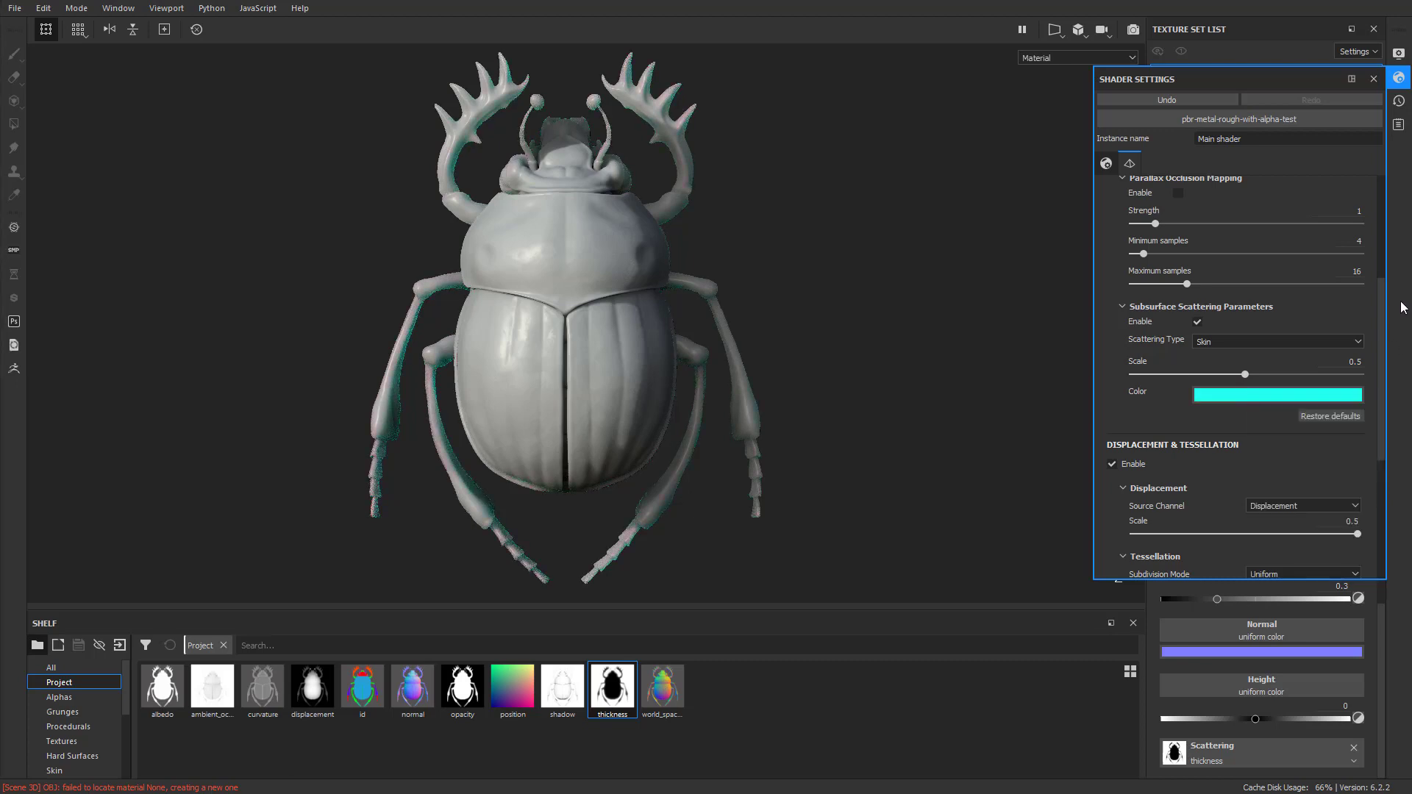
pyautogui.click(1373, 78)
# Change Fill layer 1's base colour to a darker cyan, turning the scarab turquoise.
pyautogui.click(1211, 294)
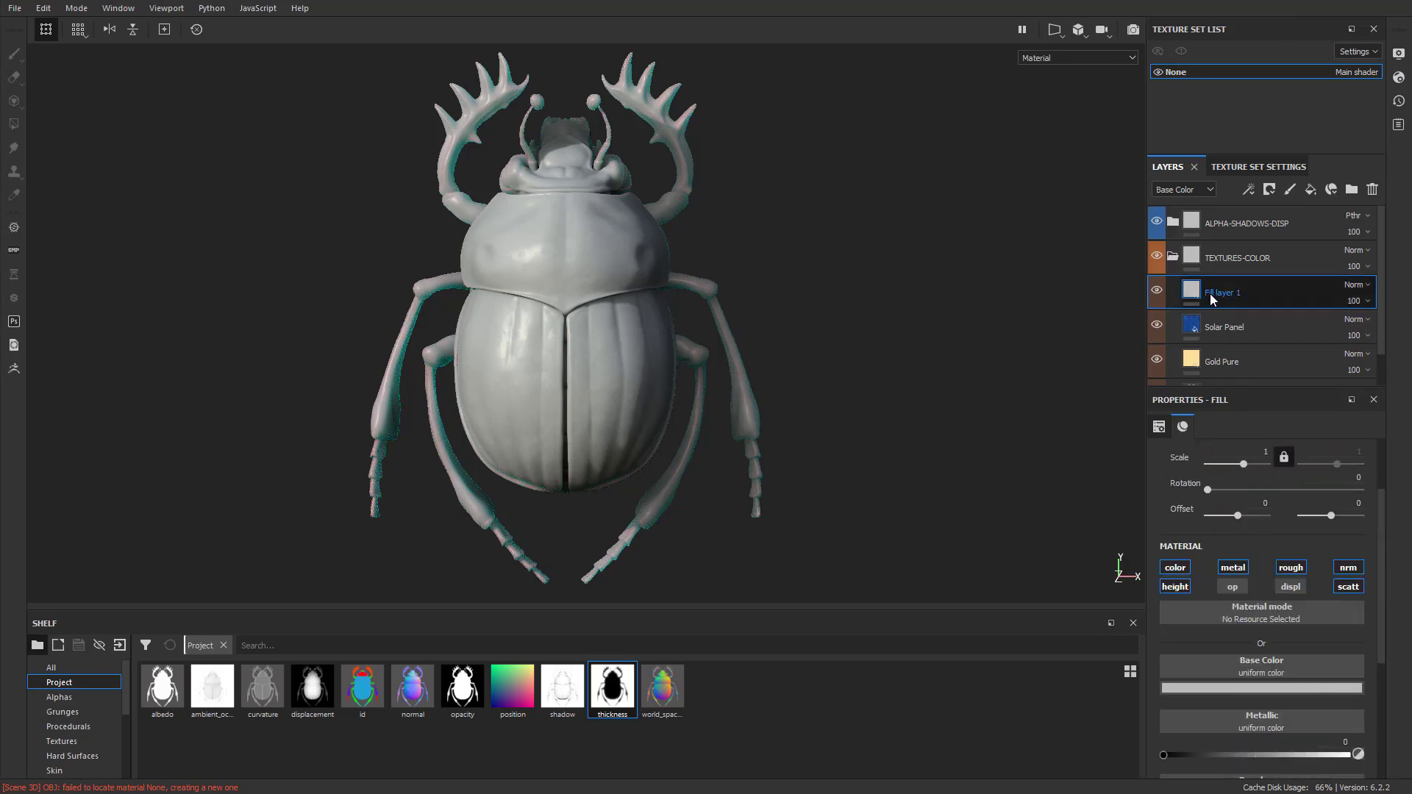
pyautogui.click(1245, 689)
pyautogui.click(1322, 559)
pyautogui.moveTo(1315, 541); pyautogui.dragTo(1357, 581)
pyautogui.moveTo(1377, 651); pyautogui.dragTo(1337, 549)
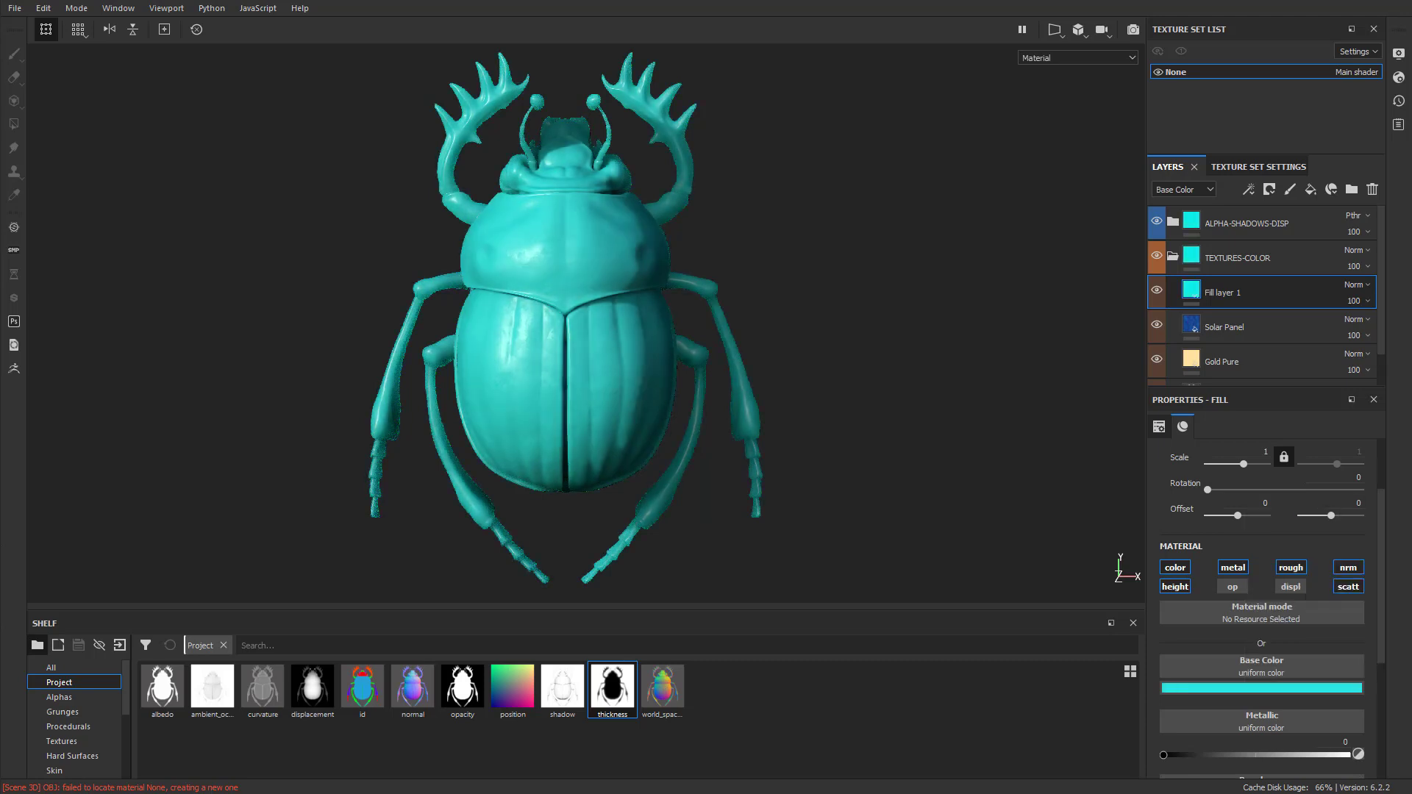
pyautogui.scroll(-2, 1313, 704)
pyautogui.scroll(-2, 1316, 684)
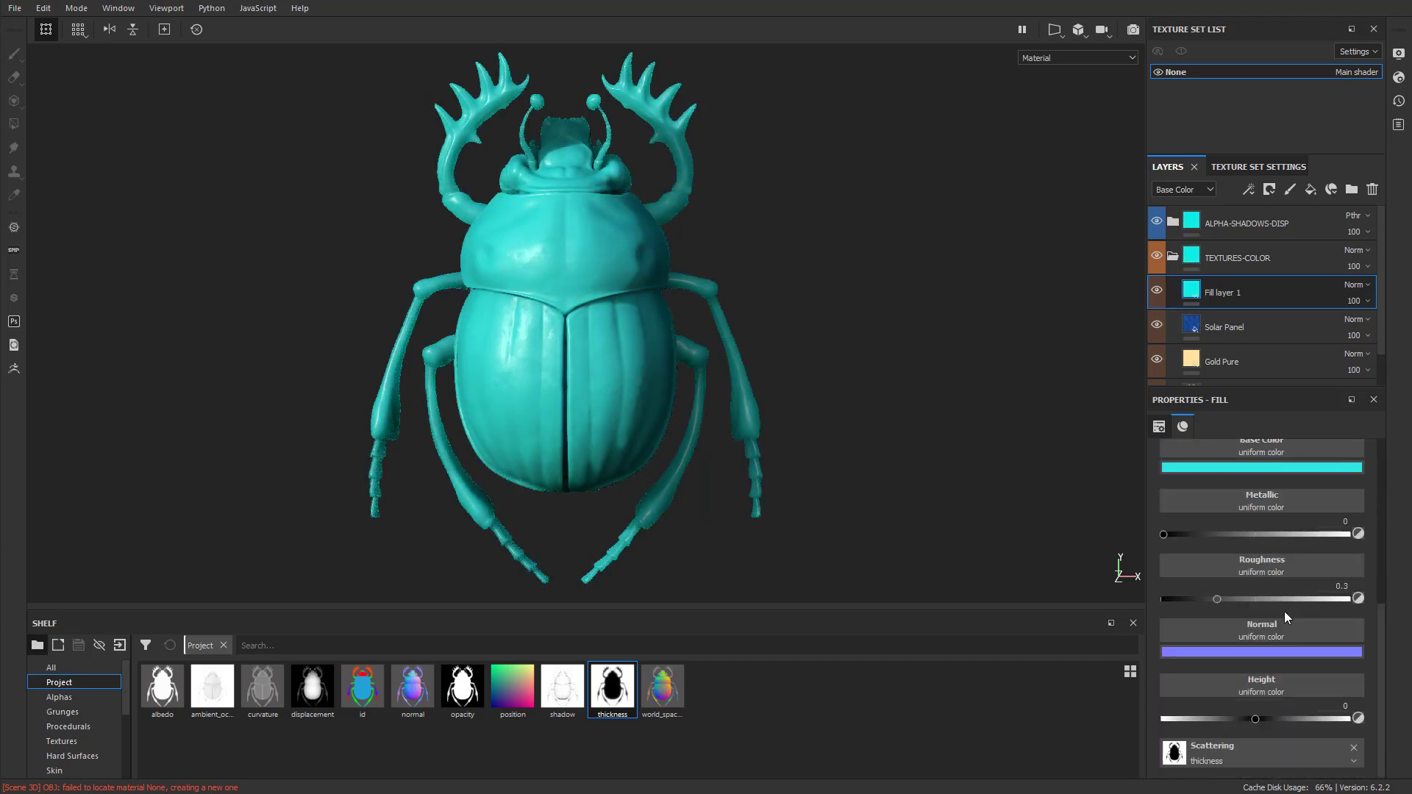
# Set subsurface scattering to Translucent with a scale of about 0.9 in Shader Settings.
pyautogui.click(1400, 80)
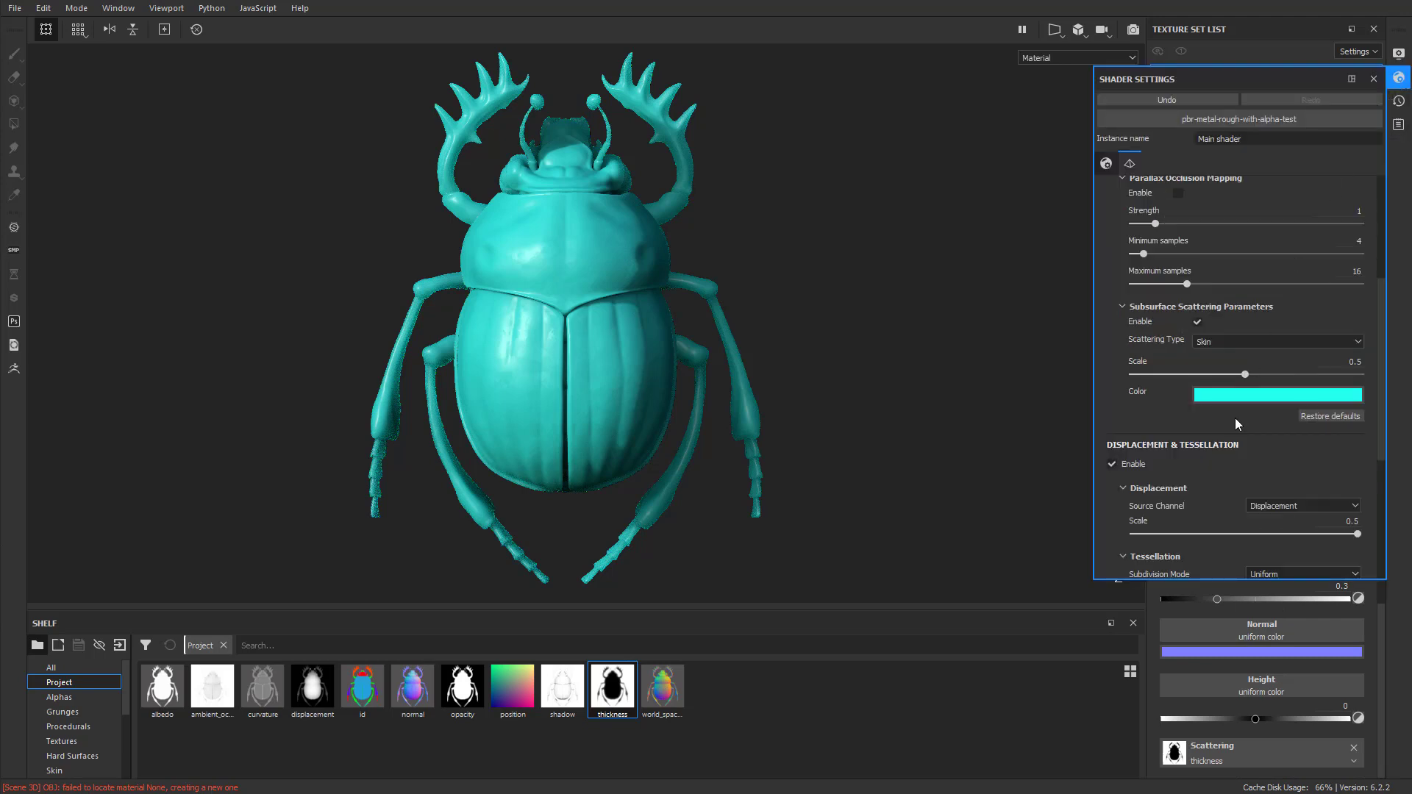
pyautogui.moveTo(1246, 373)
pyautogui.mouseDown()
pyautogui.moveTo(1332, 378)
pyautogui.moveTo(1173, 375)
pyautogui.moveTo(1358, 374)
pyautogui.mouseUp()
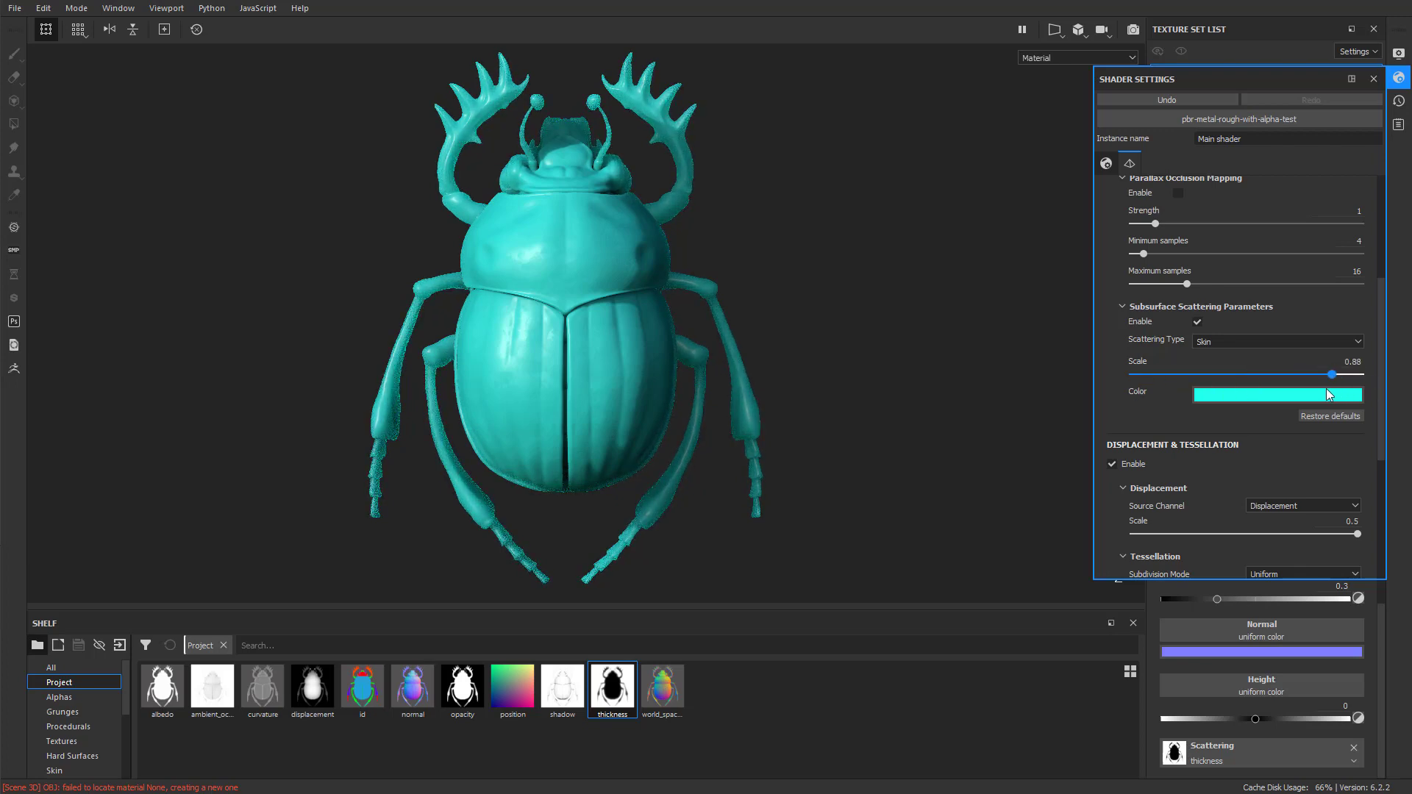
pyautogui.click(1251, 343)
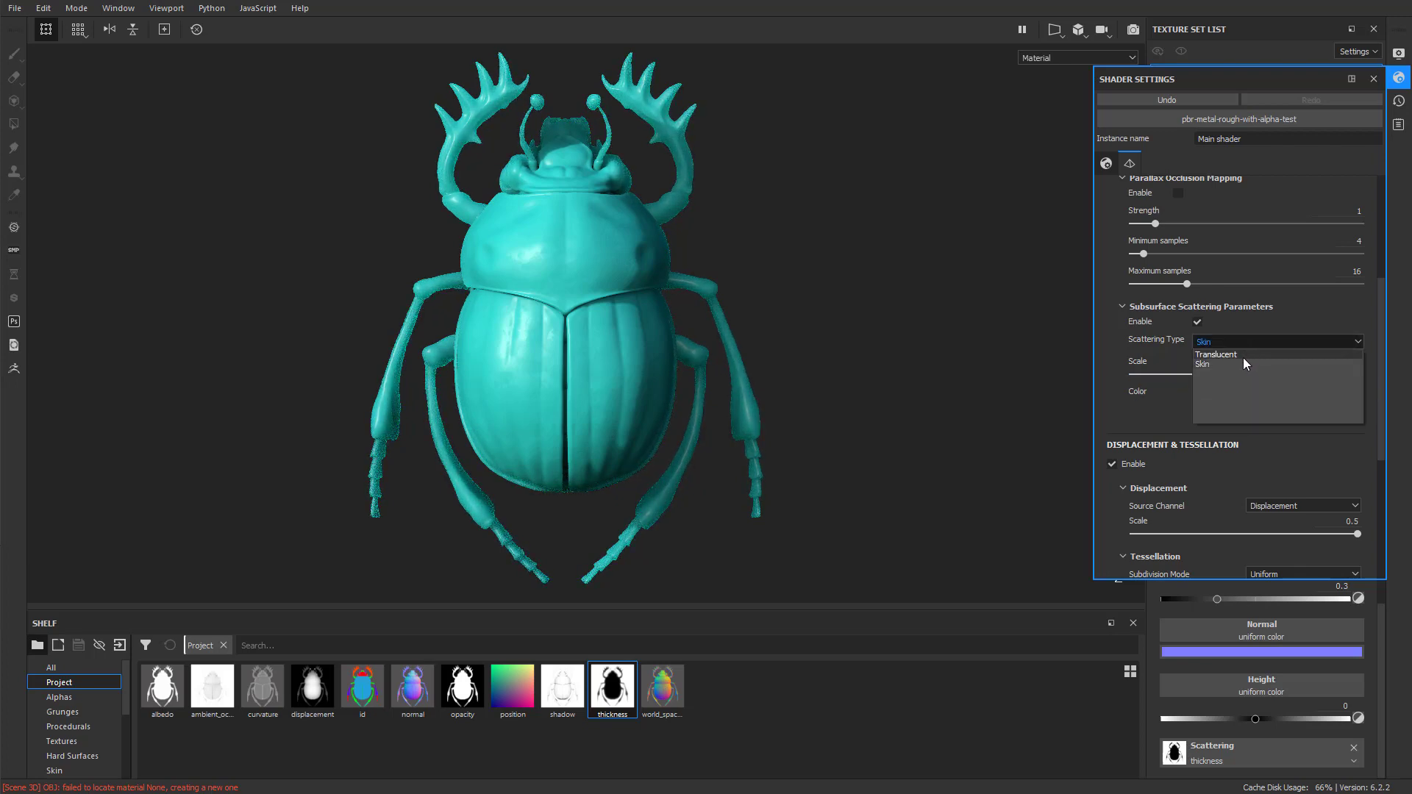
pyautogui.click(1243, 354)
pyautogui.moveTo(1252, 374)
pyautogui.mouseDown()
pyautogui.moveTo(1339, 375)
pyautogui.moveTo(1189, 377)
pyautogui.moveTo(1367, 386)
pyautogui.moveTo(1198, 379)
pyautogui.moveTo(1337, 396)
pyautogui.mouseUp()
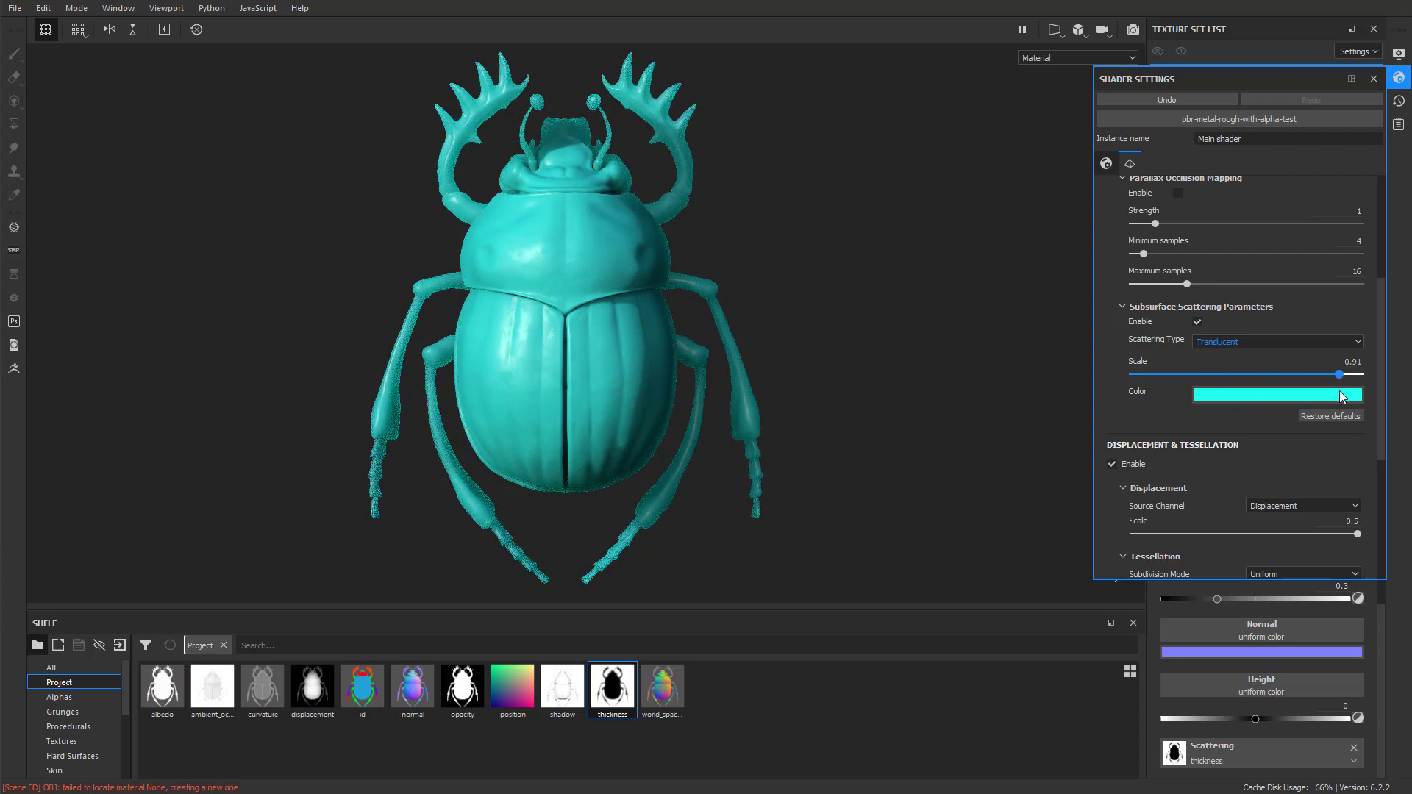
# Raise the display's subsurface sample count to 149.
pyautogui.click(1400, 53)
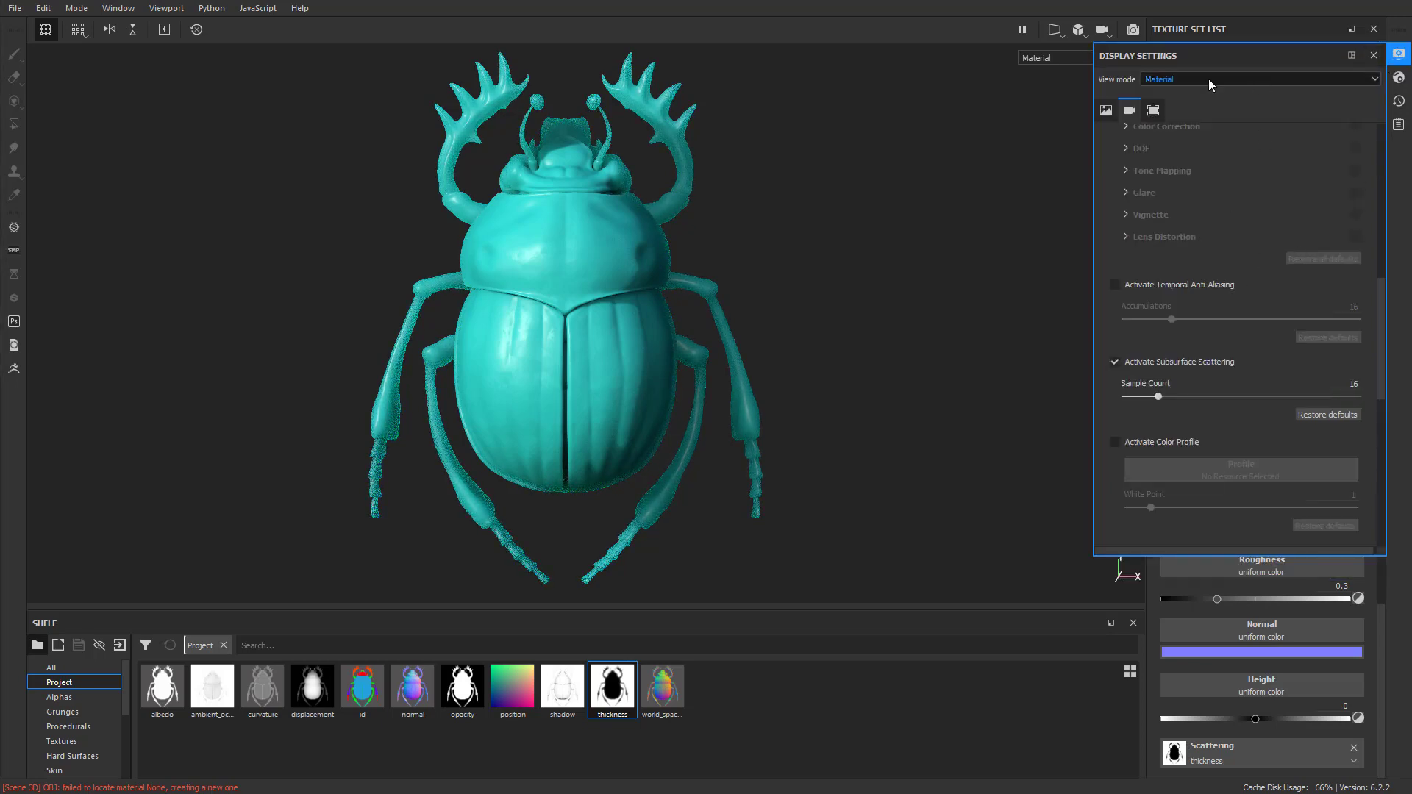
pyautogui.moveTo(1163, 396); pyautogui.dragTo(1293, 418)
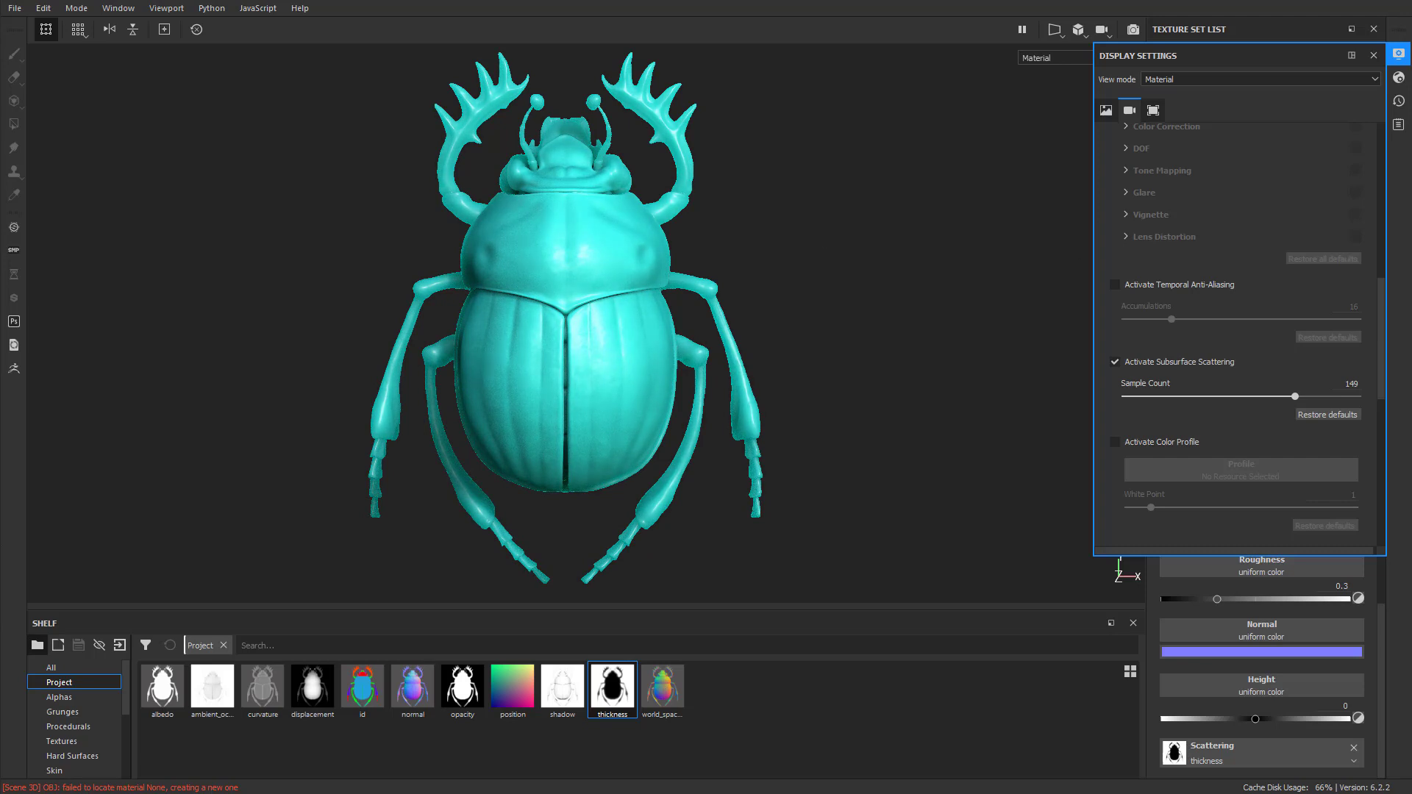
pyautogui.click(1397, 56)
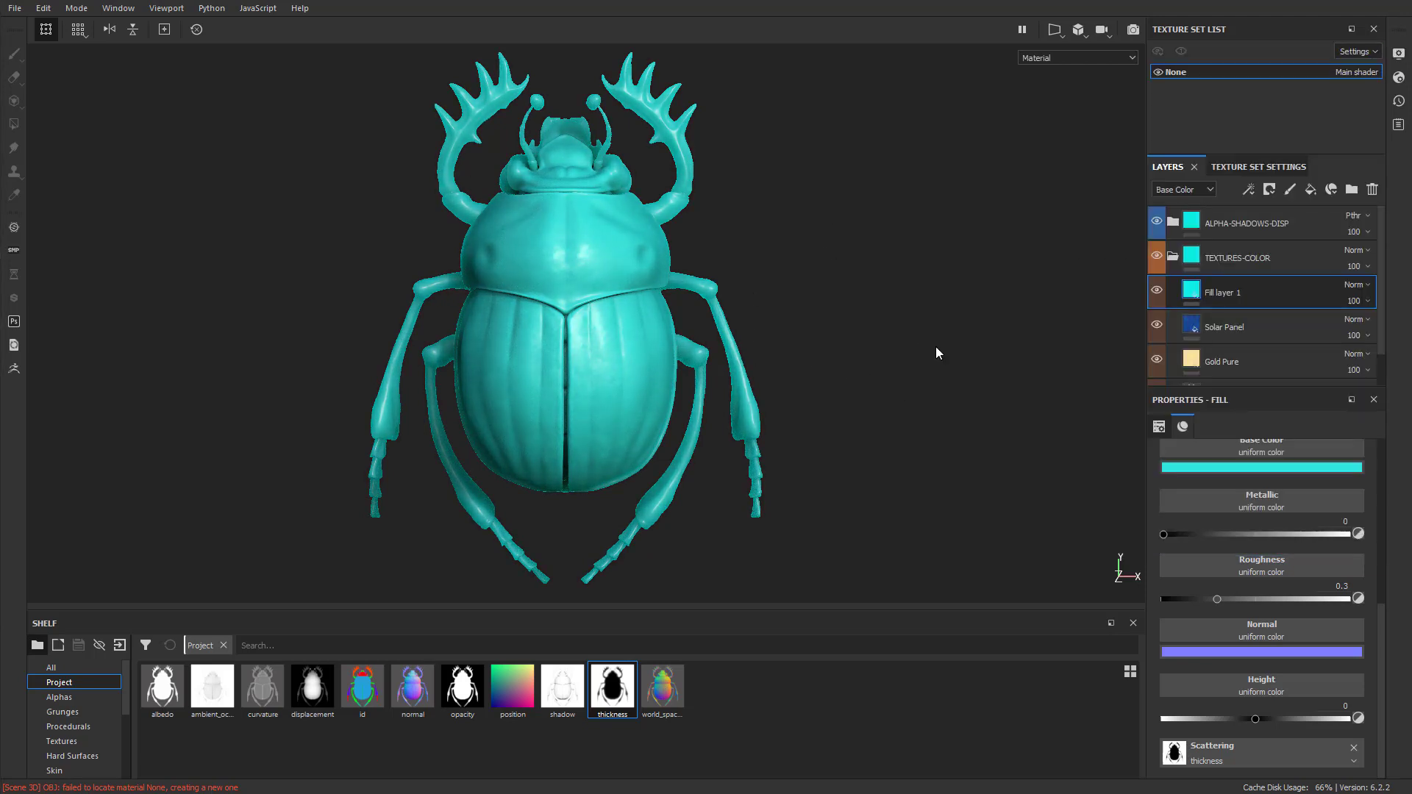
pyautogui.click(1134, 32)
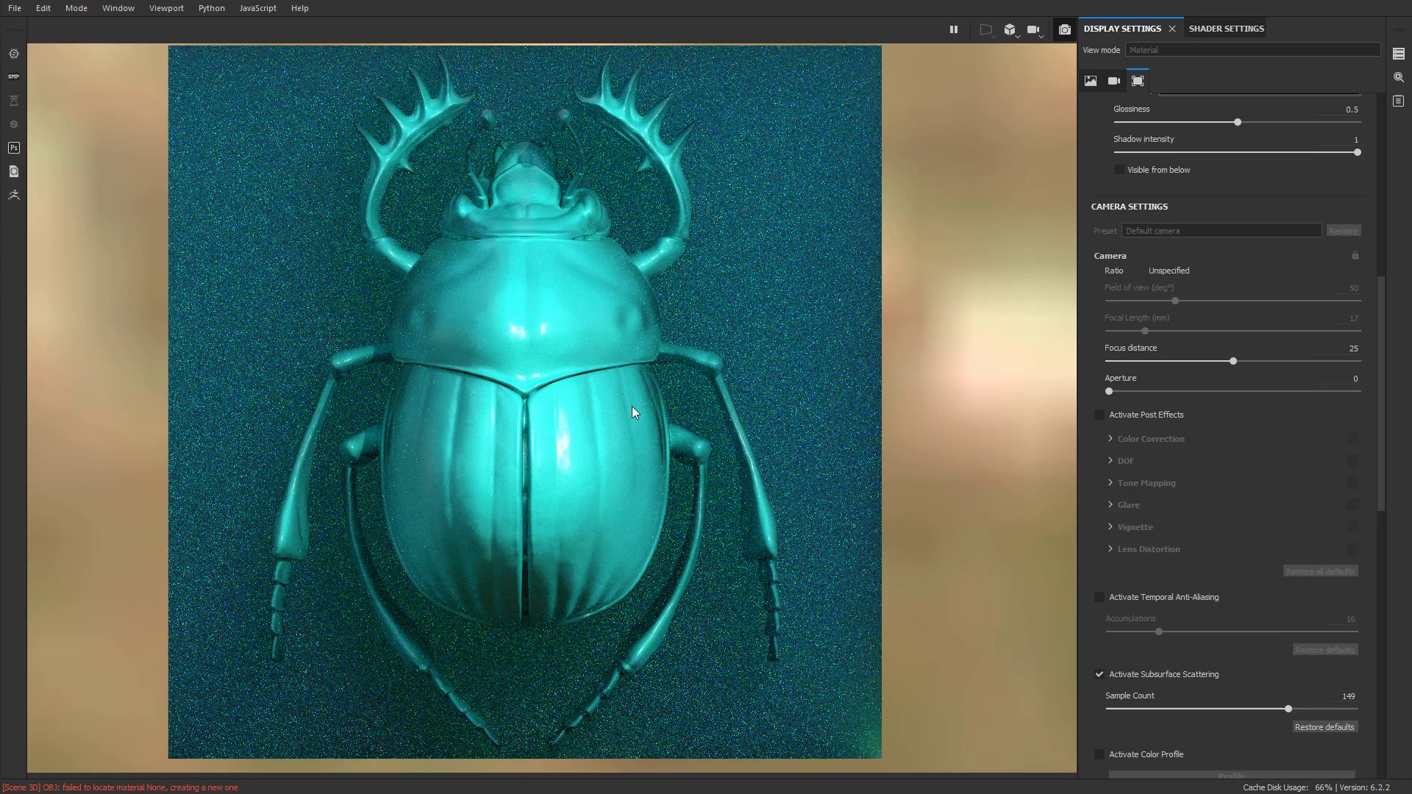
pyautogui.click(1065, 29)
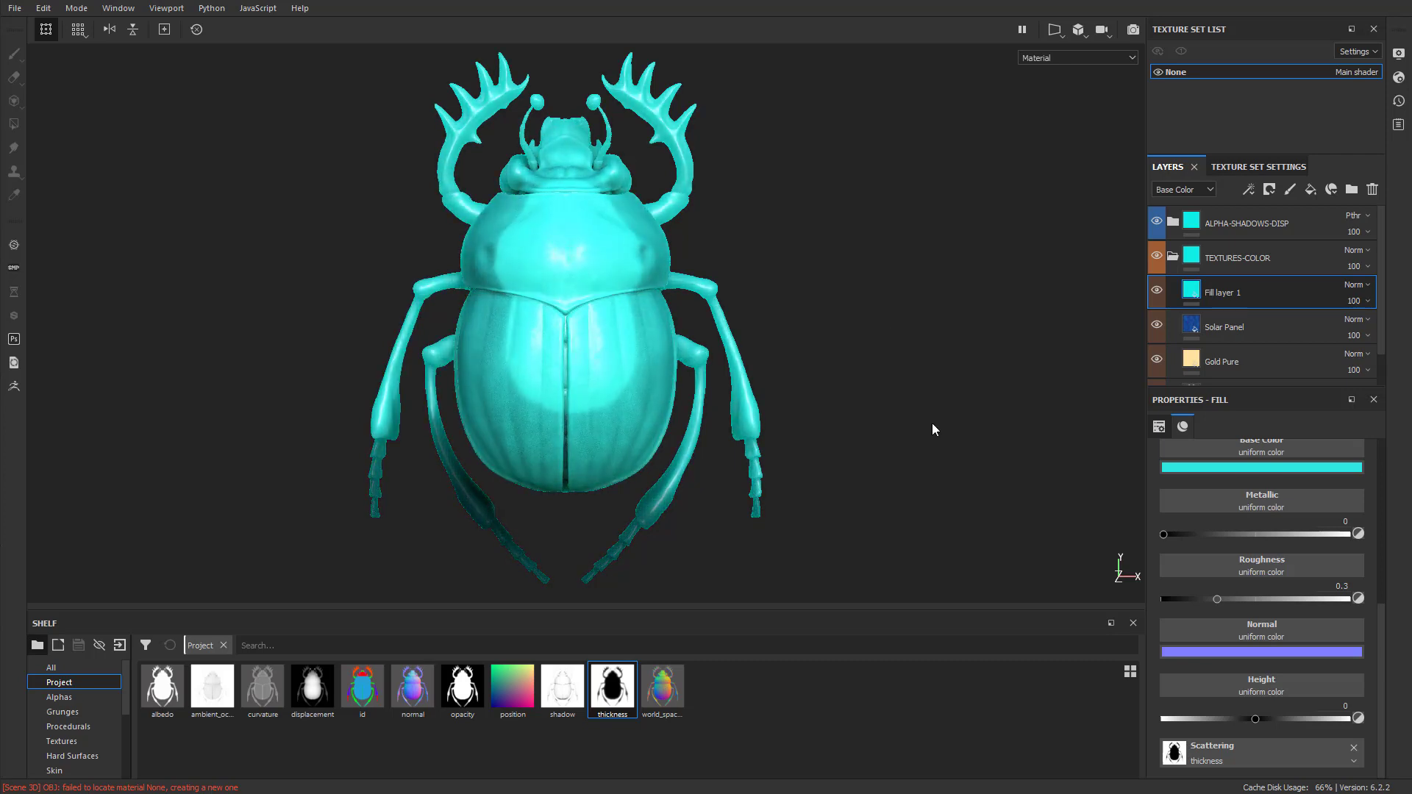
# Toggle Fill layer 1's visibility and inspect the Solar Panel layer's channel mapping.
pyautogui.click(1158, 292)
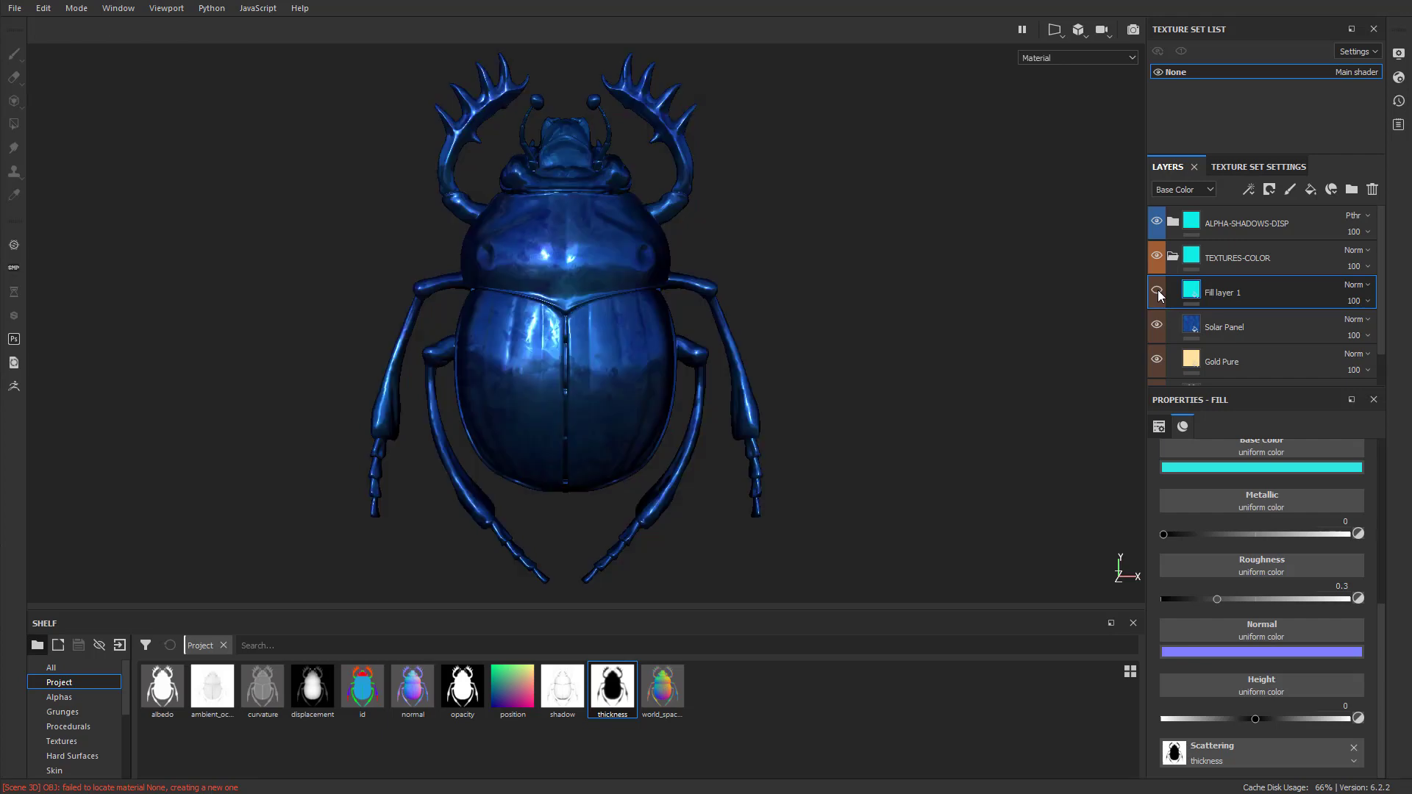
pyautogui.click(1234, 331)
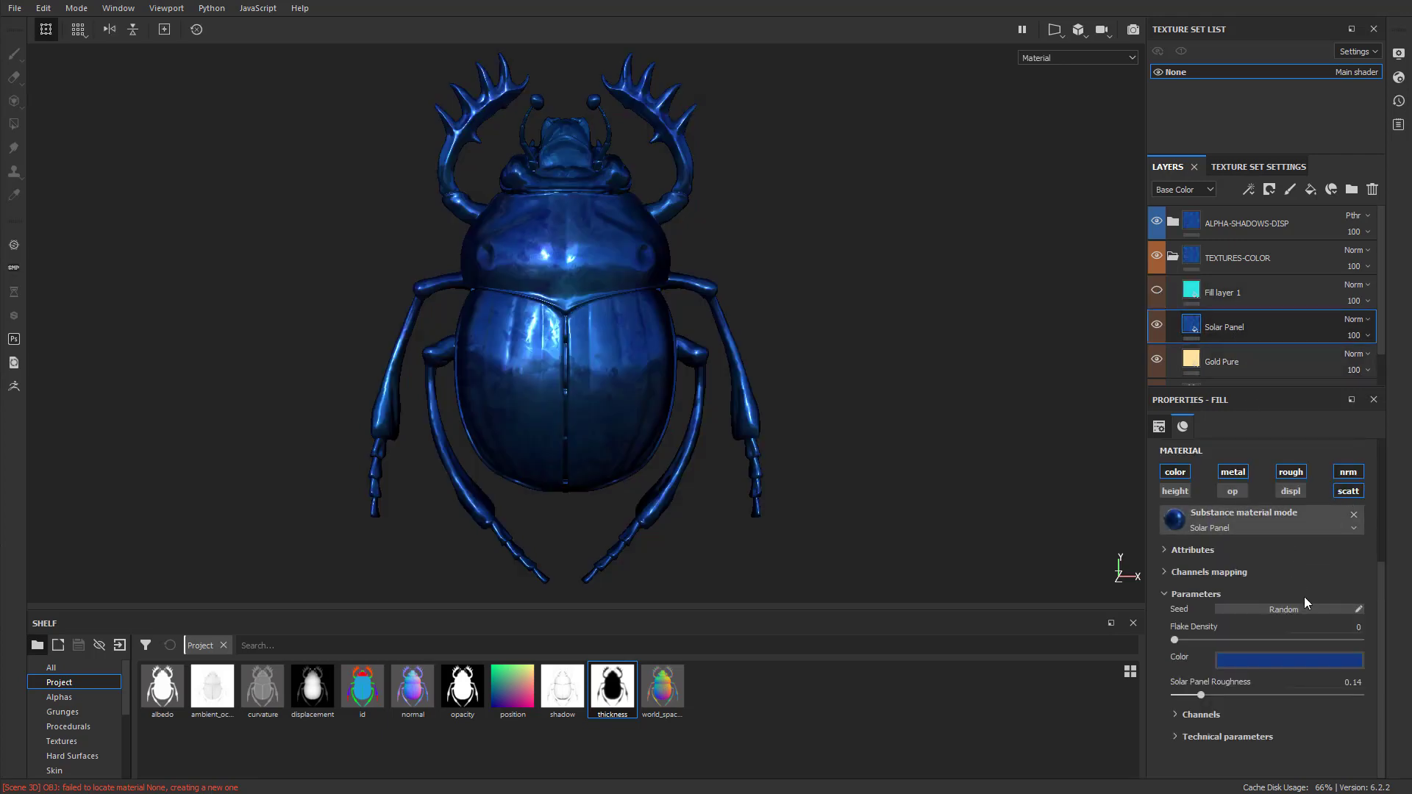
pyautogui.click(1210, 571)
pyautogui.scroll(-3, 1184, 623)
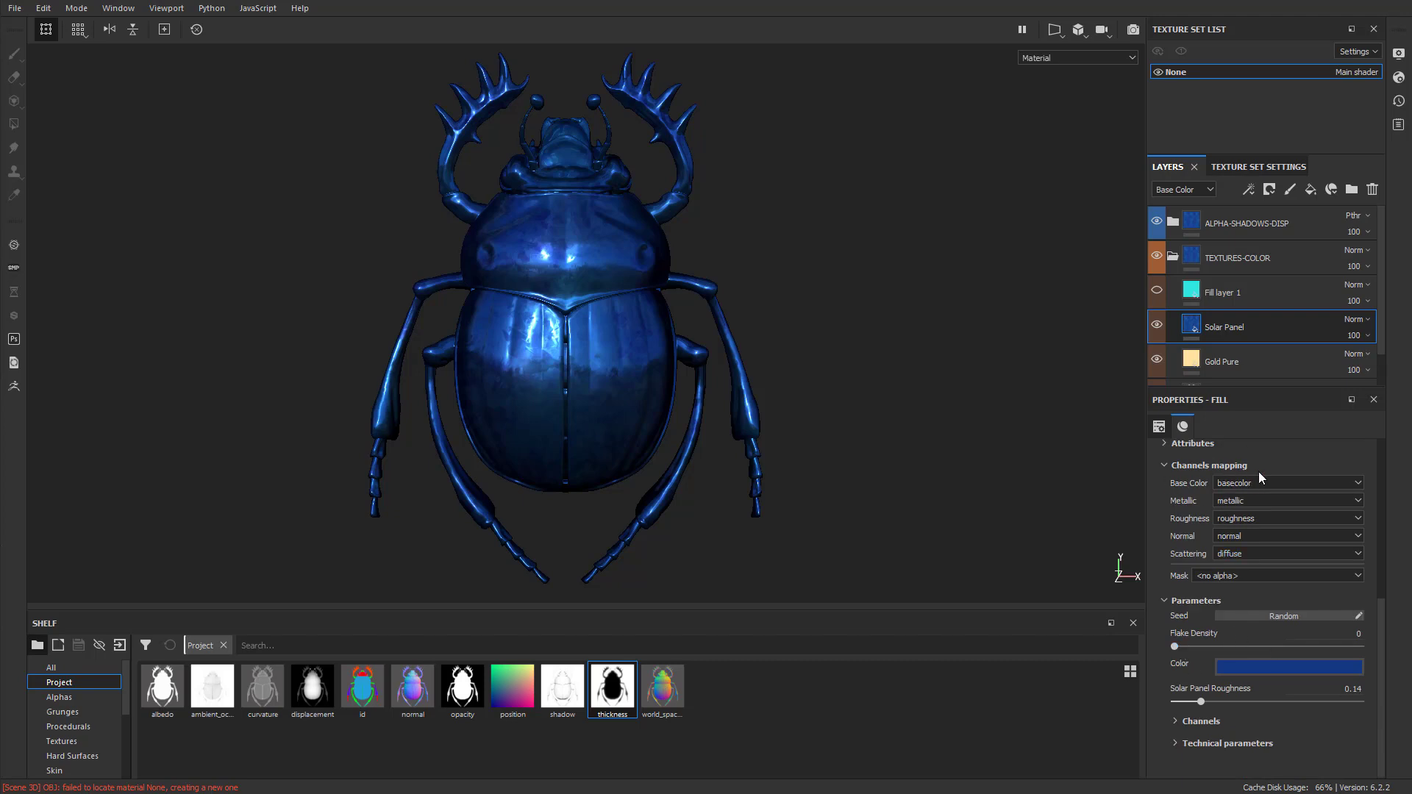
pyautogui.click(1157, 290)
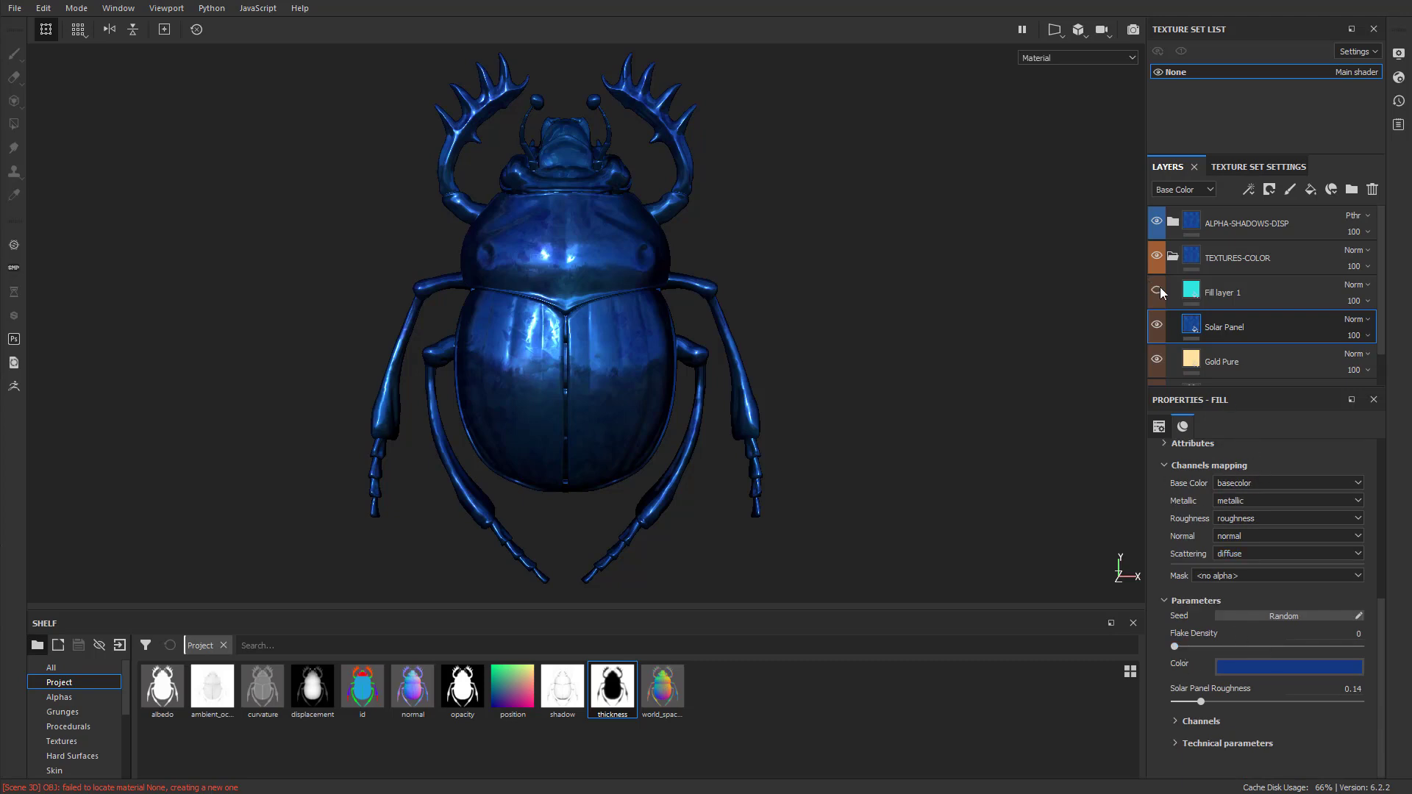
pyautogui.click(1221, 293)
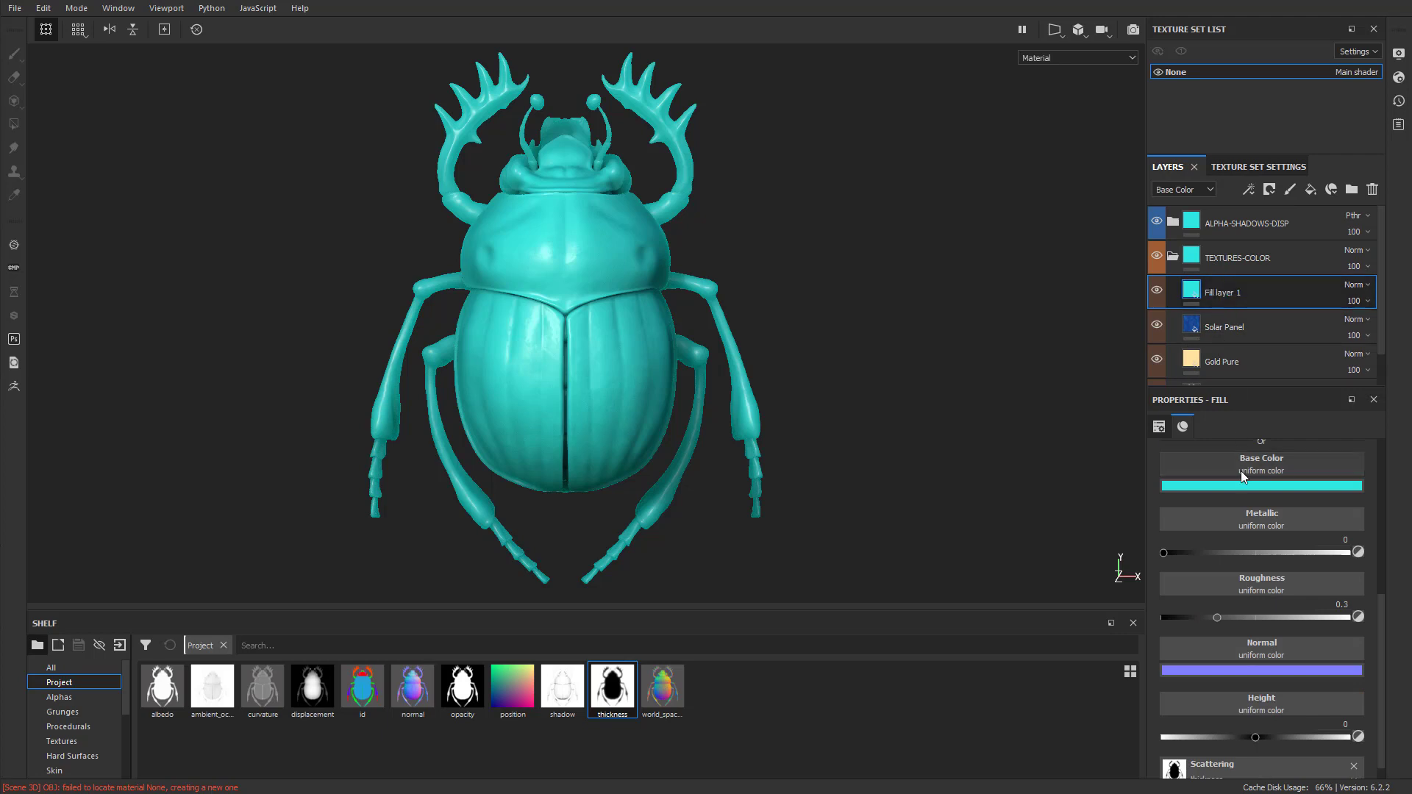
pyautogui.scroll(3, 1210, 483)
# Turn off Fill layer 1's colour, metallic, height and roughness channels, then delete Solar Panel.
pyautogui.click(1175, 542)
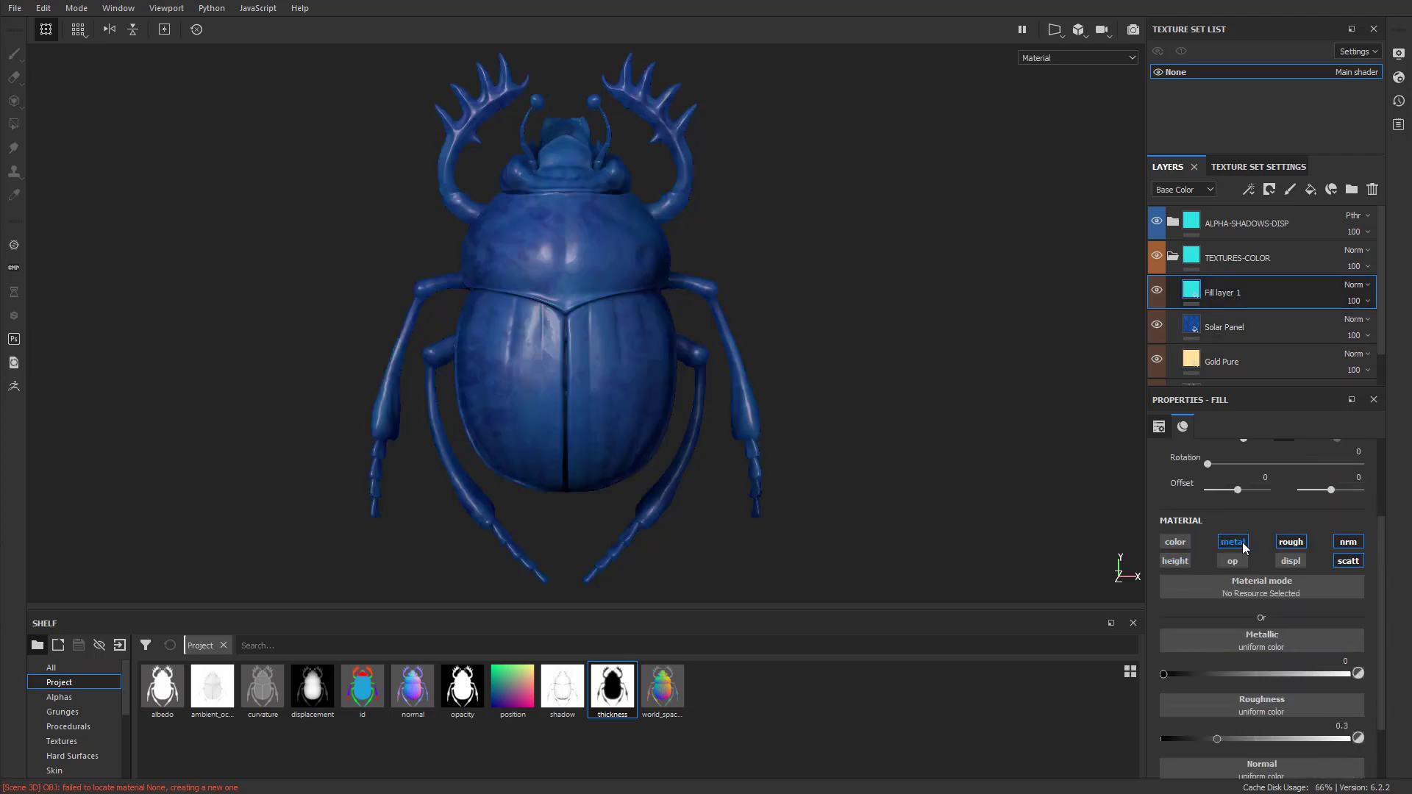
pyautogui.click(1175, 561)
pyautogui.click(1233, 541)
pyautogui.click(1291, 541)
pyautogui.scroll(3, 1338, 550)
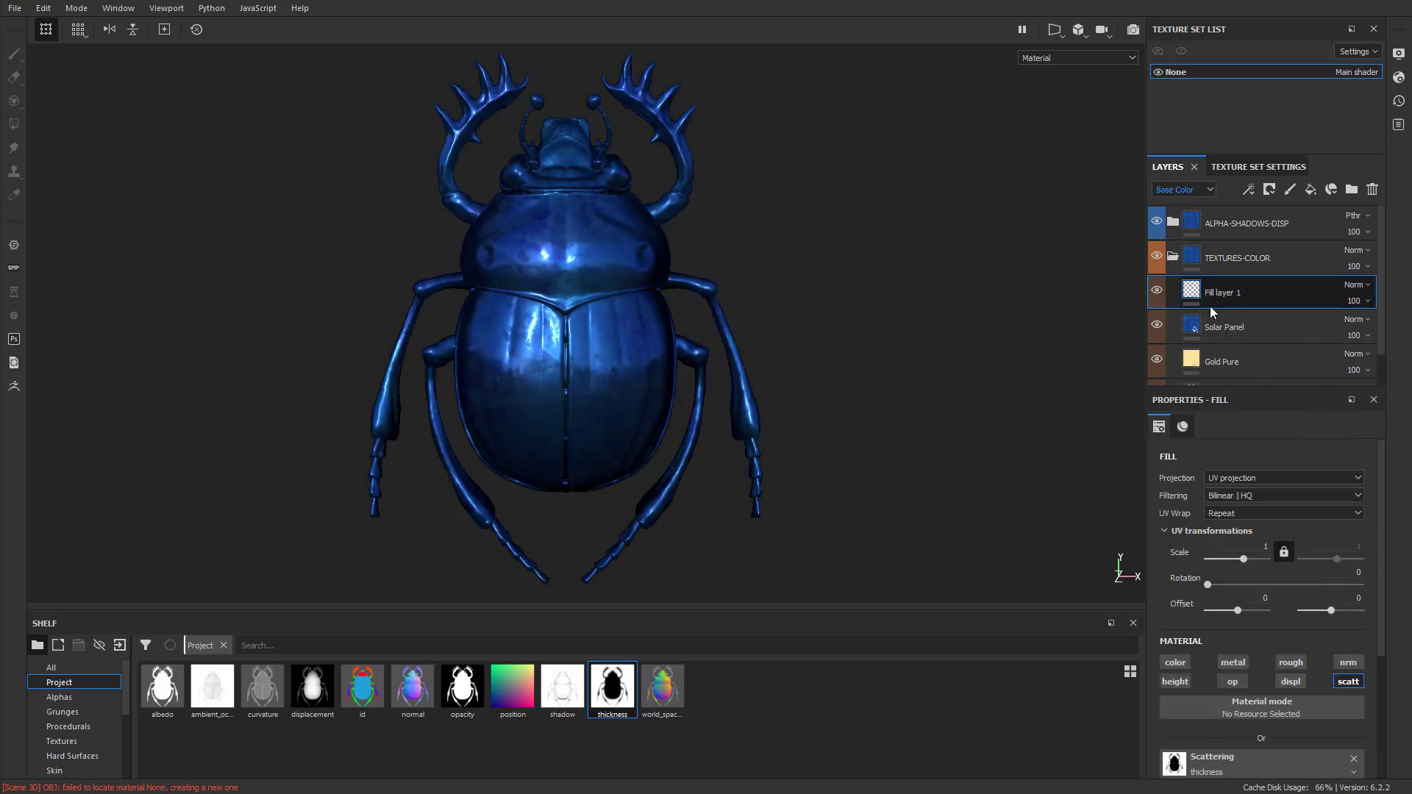
pyautogui.click(1239, 325)
pyautogui.click(1372, 189)
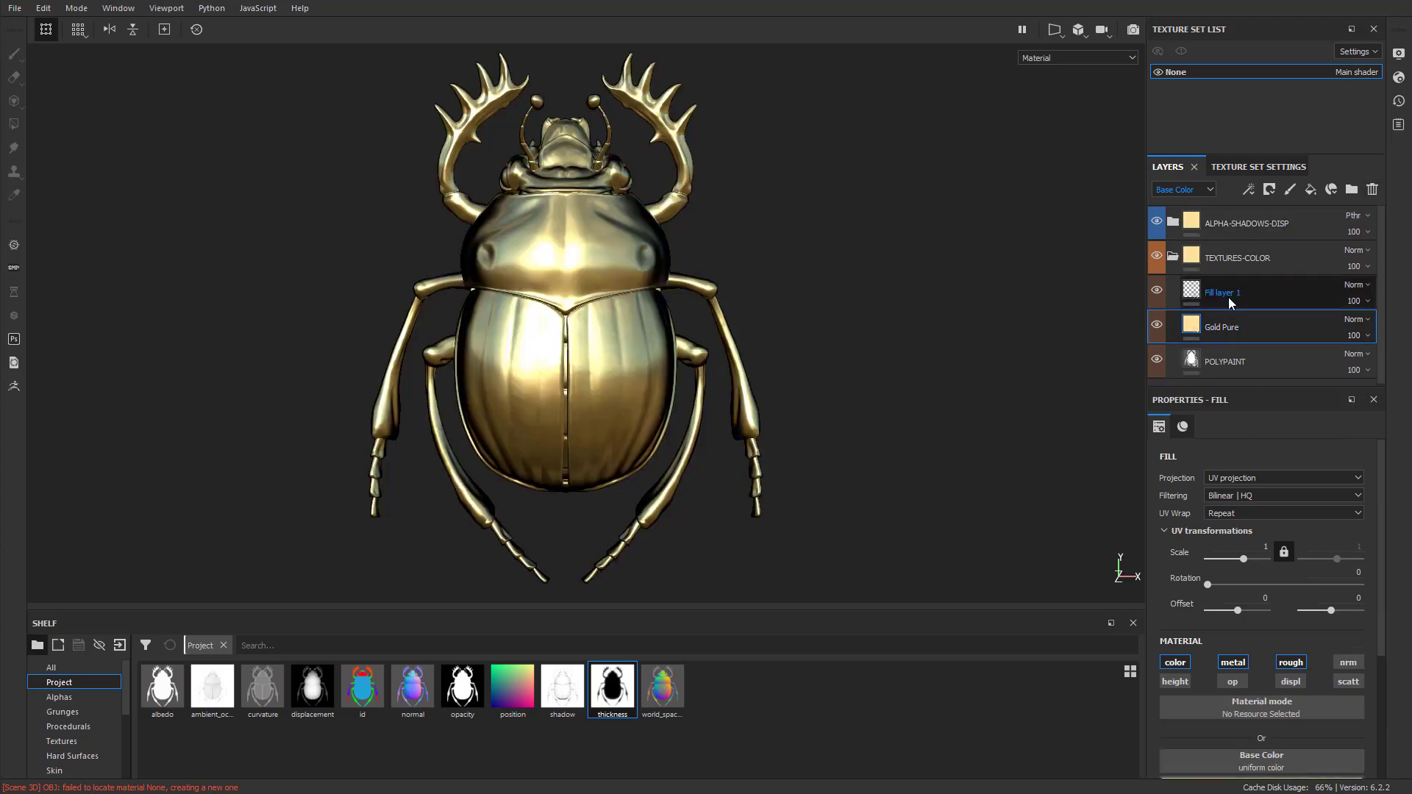
# Re-enable Fill layer 1's colour, metallic, roughness and normal channels.
pyautogui.click(1177, 293)
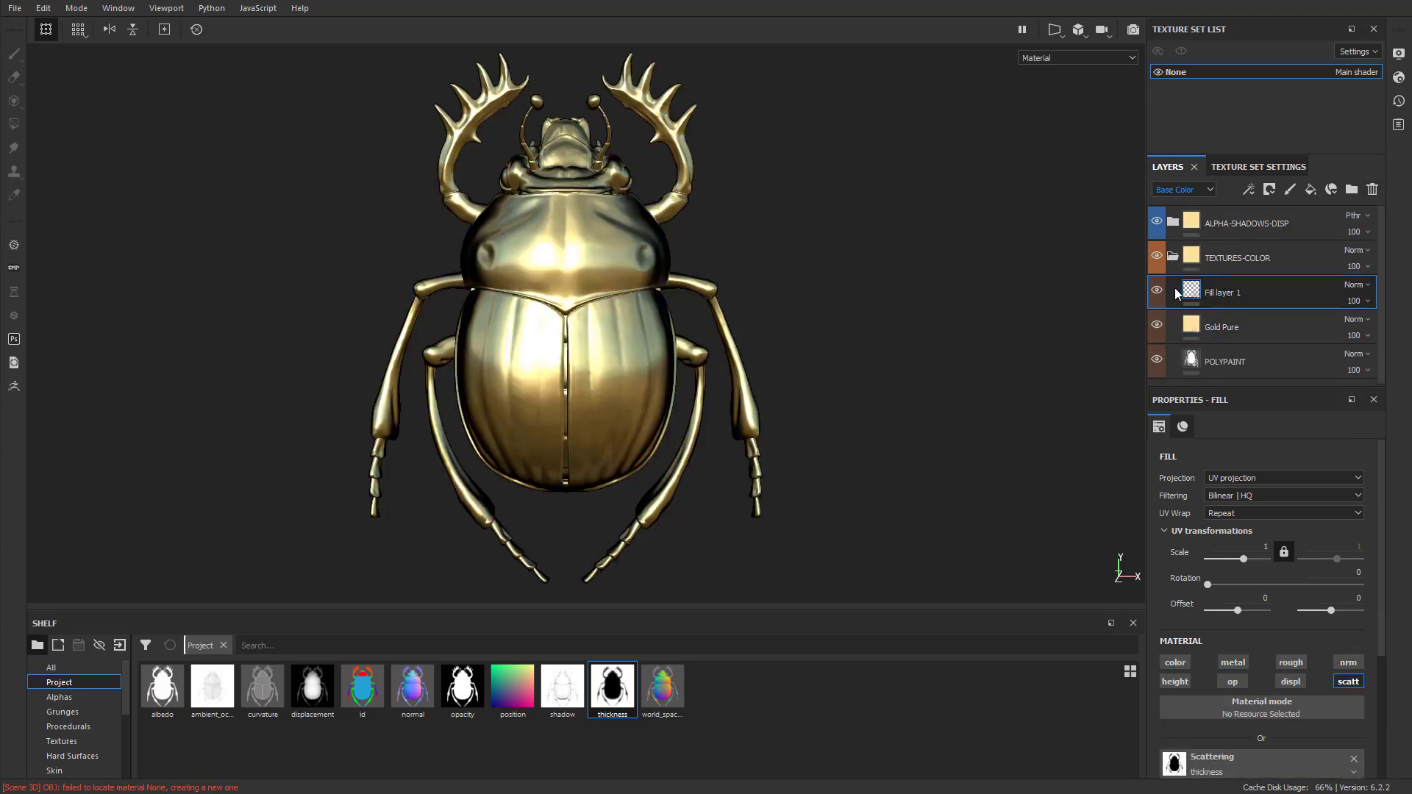
pyautogui.click(1179, 662)
pyautogui.click(1177, 682)
pyautogui.click(1233, 682)
pyautogui.click(1232, 663)
pyautogui.click(1291, 682)
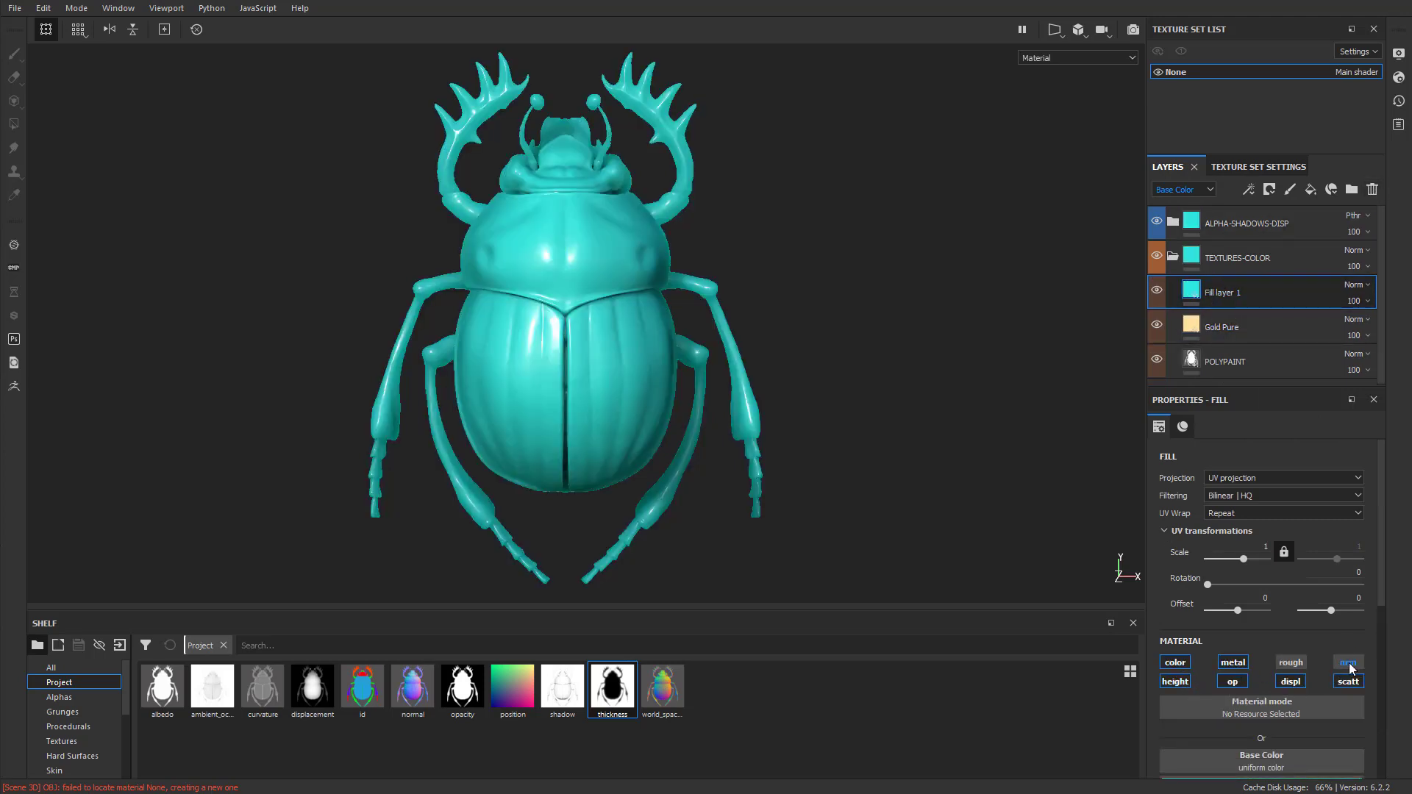
pyautogui.click(1348, 662)
pyautogui.click(1291, 682)
pyautogui.click(1291, 662)
pyautogui.click(1233, 682)
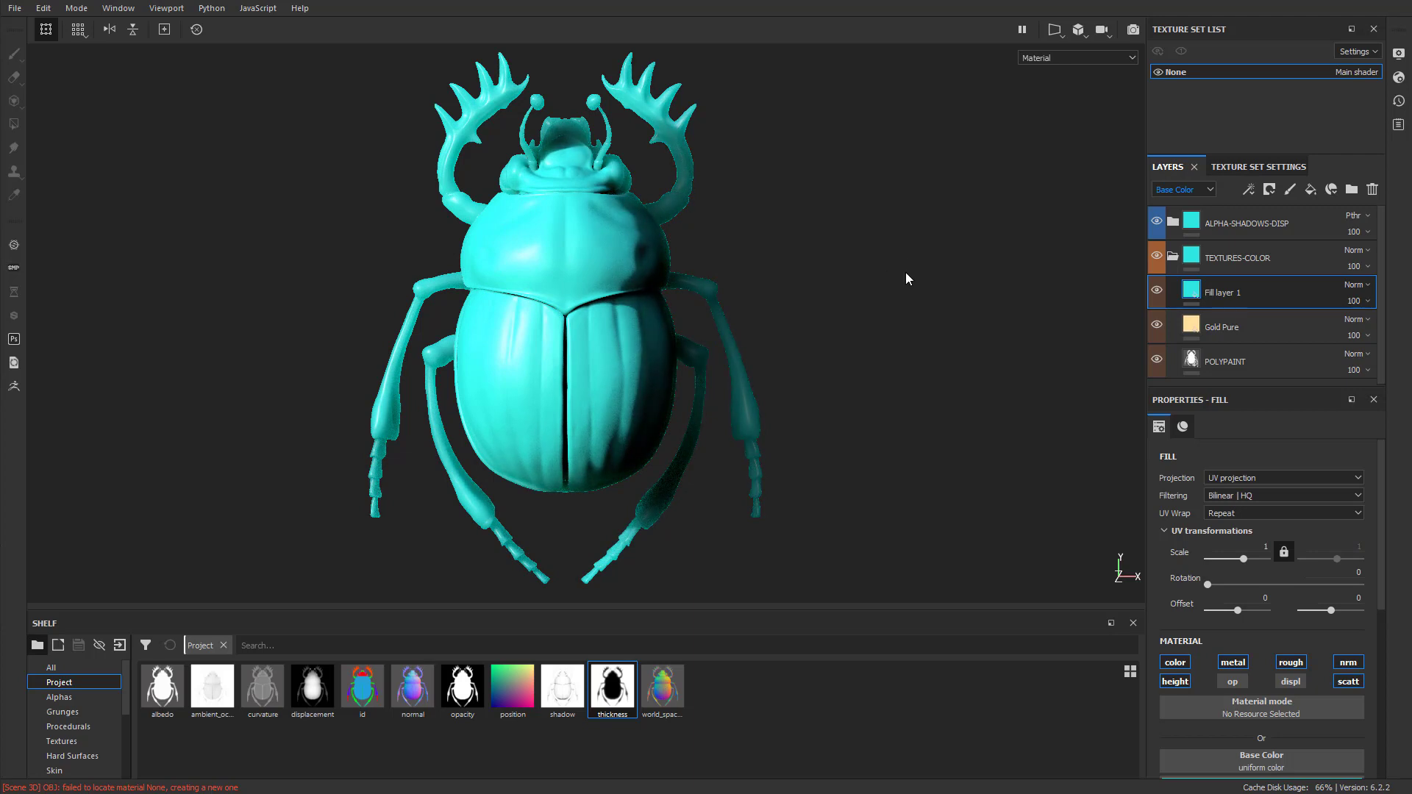
# Lower the display shadow opacity to 92 and move Gold Pure above Fill layer 1.
pyautogui.click(1399, 78)
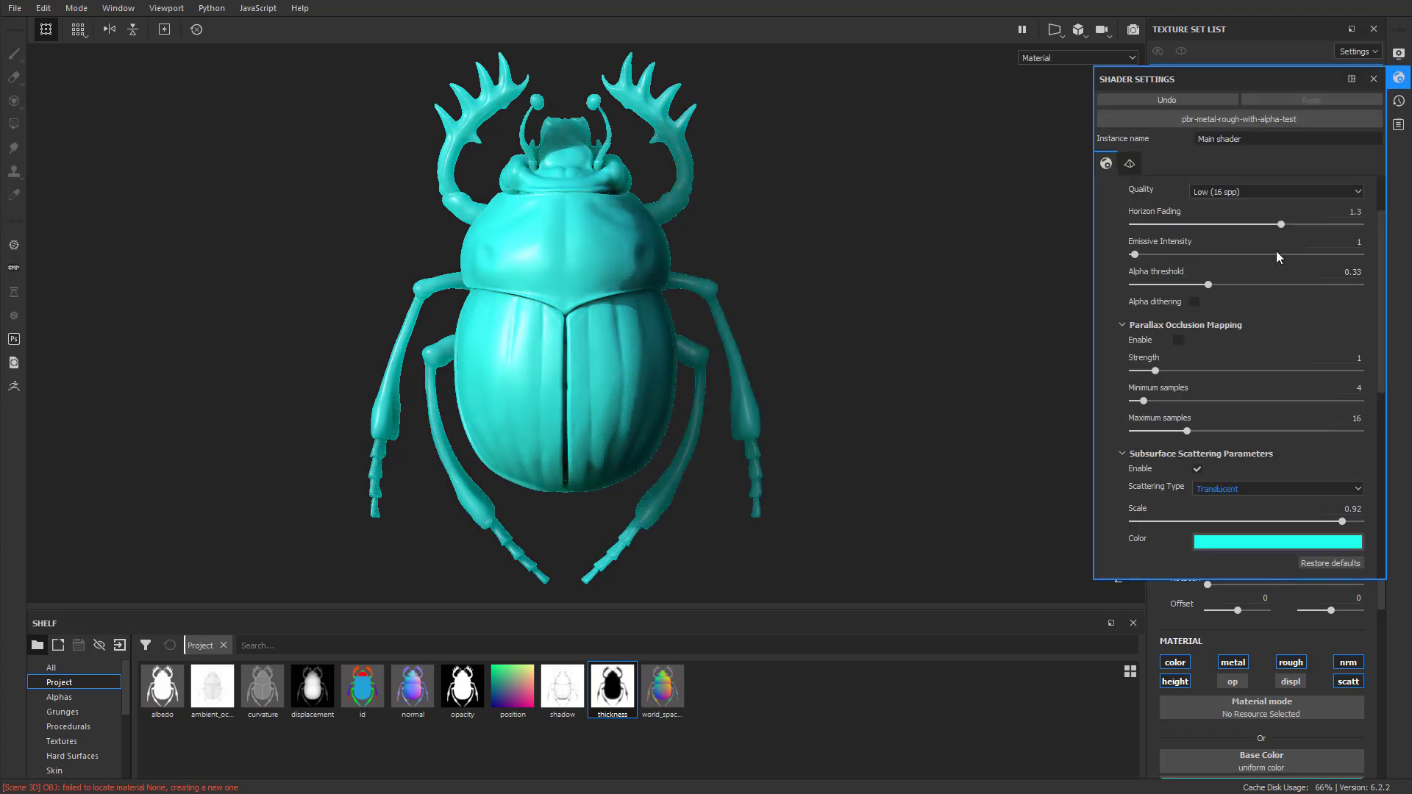
pyautogui.click(1399, 53)
pyautogui.scroll(10, 1198, 323)
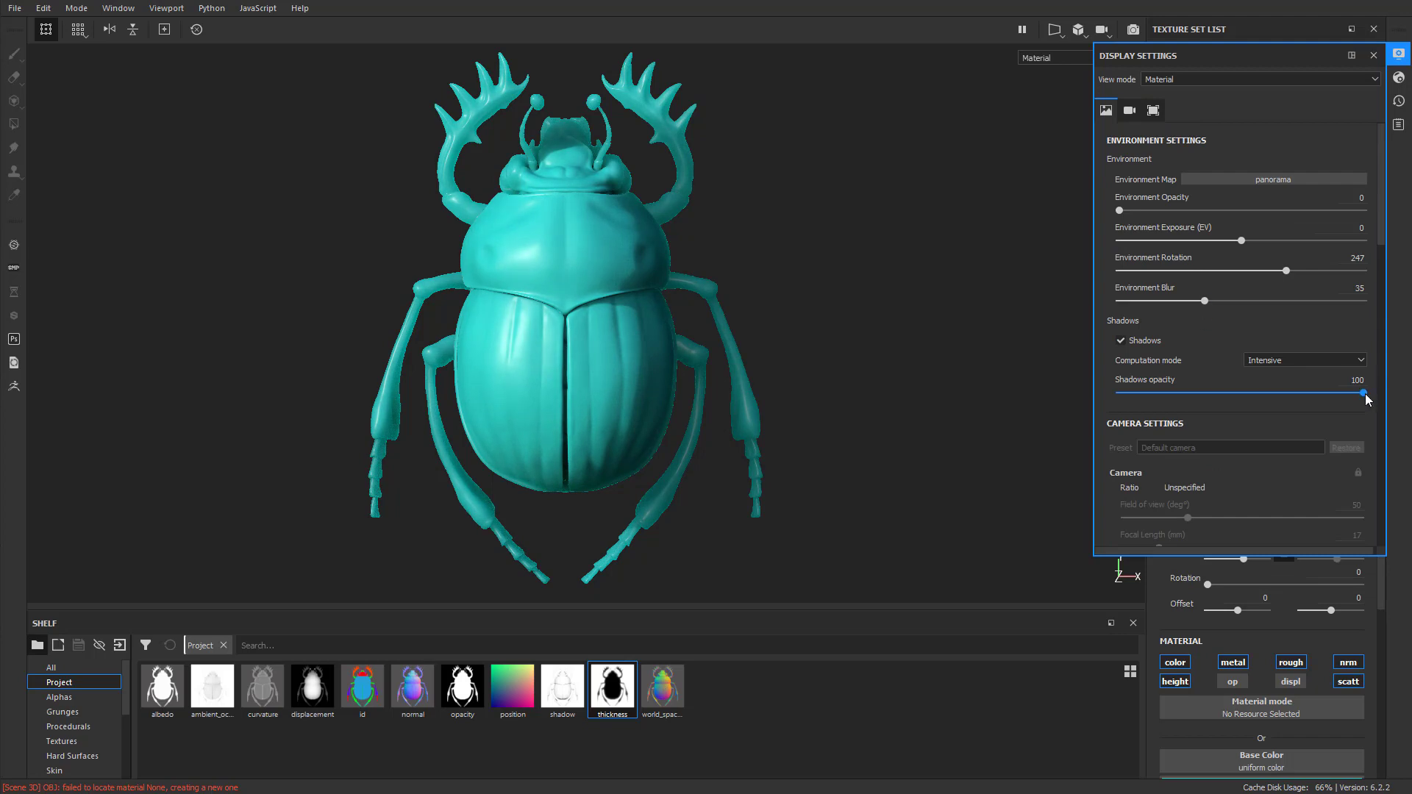
pyautogui.moveTo(1365, 392); pyautogui.dragTo(1344, 392)
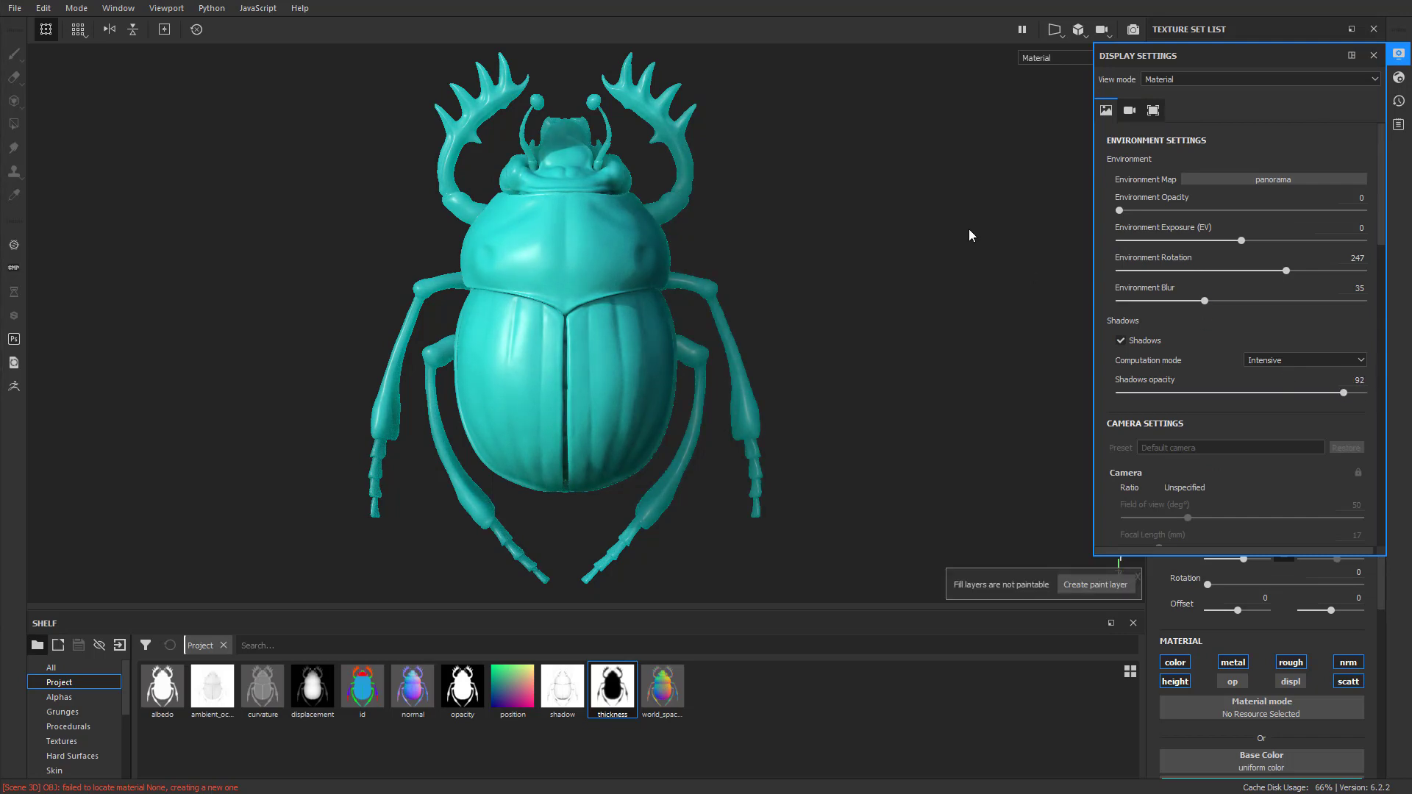
pyautogui.click(1374, 55)
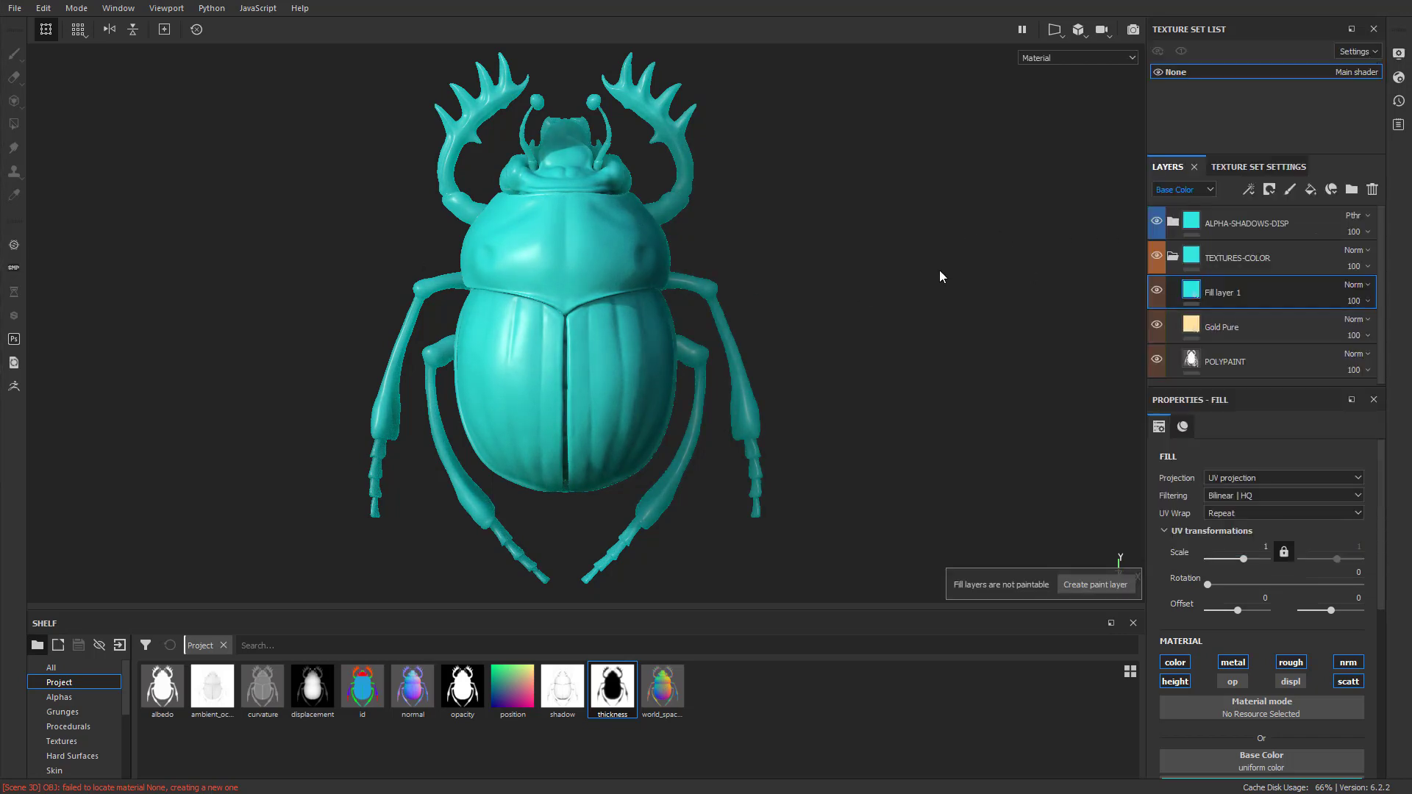
pyautogui.moveTo(1217, 328); pyautogui.dragTo(1225, 280)
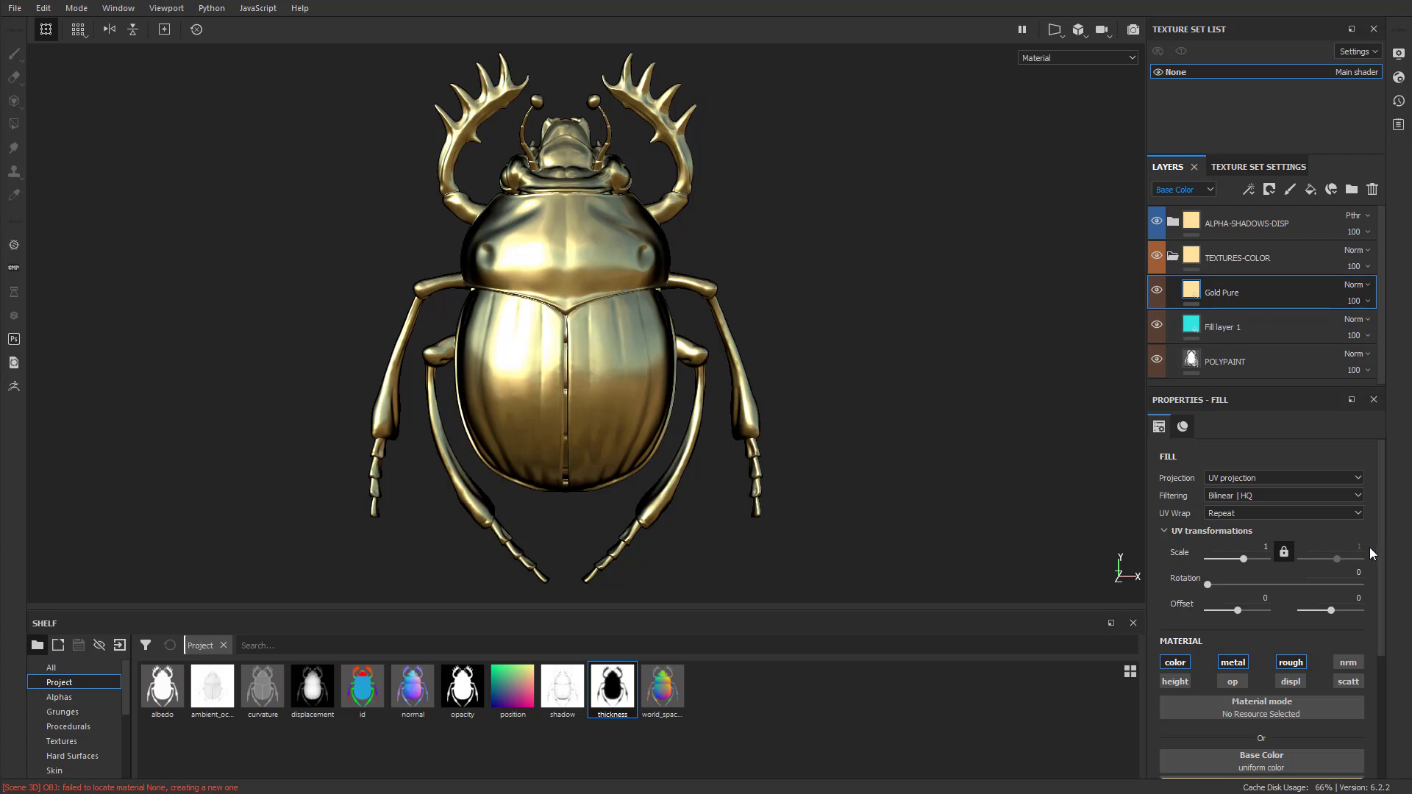
# Add a colour selection mask to Gold Pure, picking the blue carapace from the ID map.
pyautogui.rightClick(1251, 291)
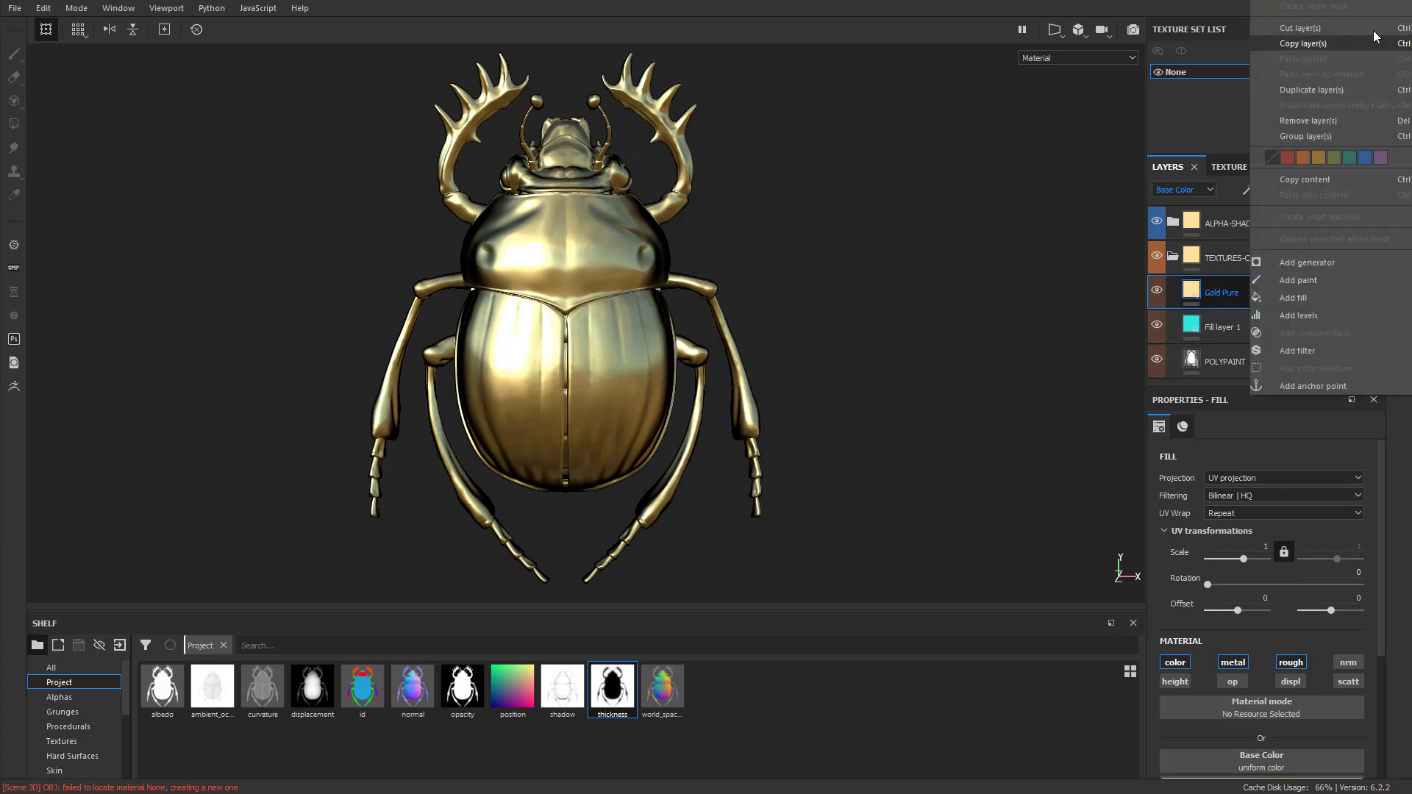
pyautogui.click(1295, 368)
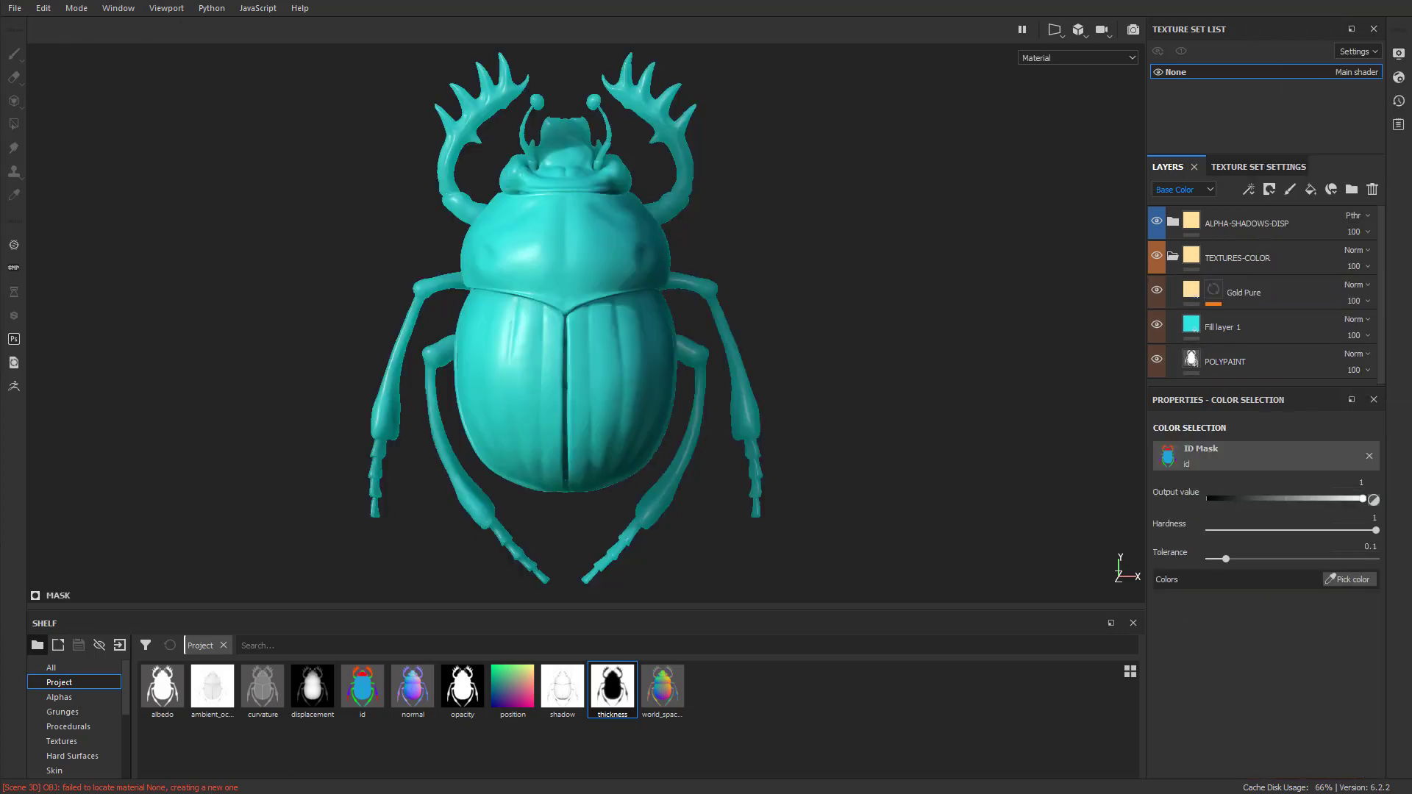
pyautogui.click(1361, 575)
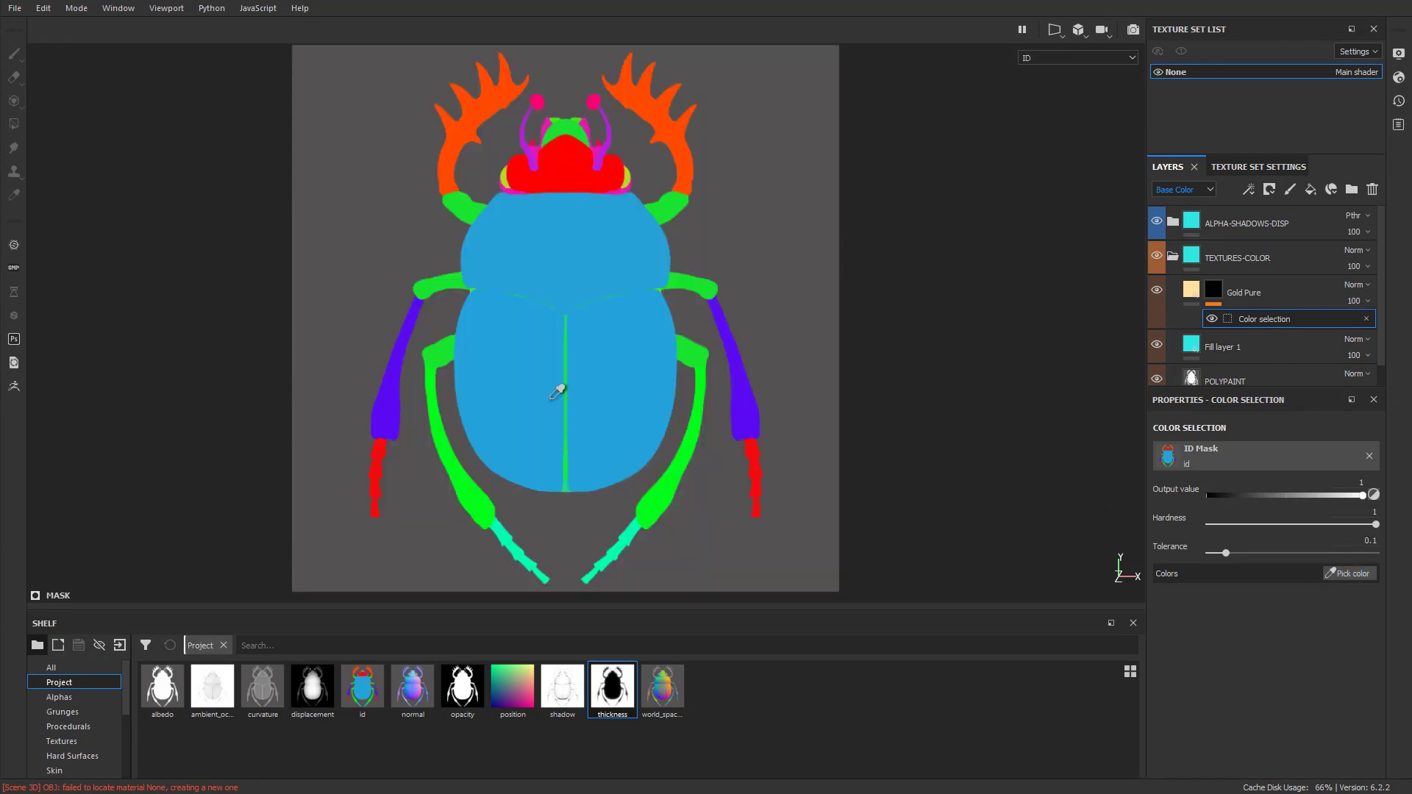
pyautogui.click(593, 275)
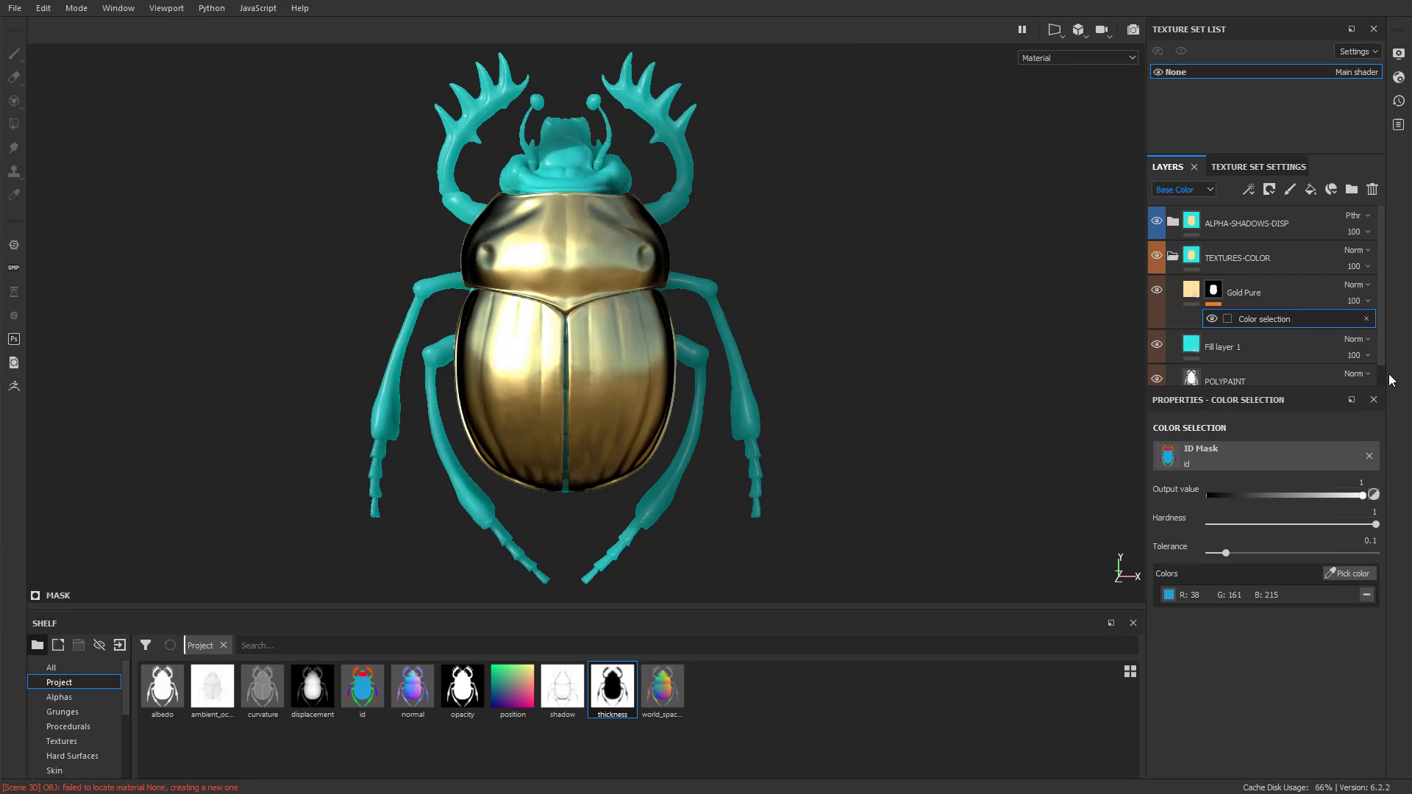
# Undo the colour selection to leave an all-black mask, then test and undo a gold stroke.
pyautogui.rightClick(1252, 294)
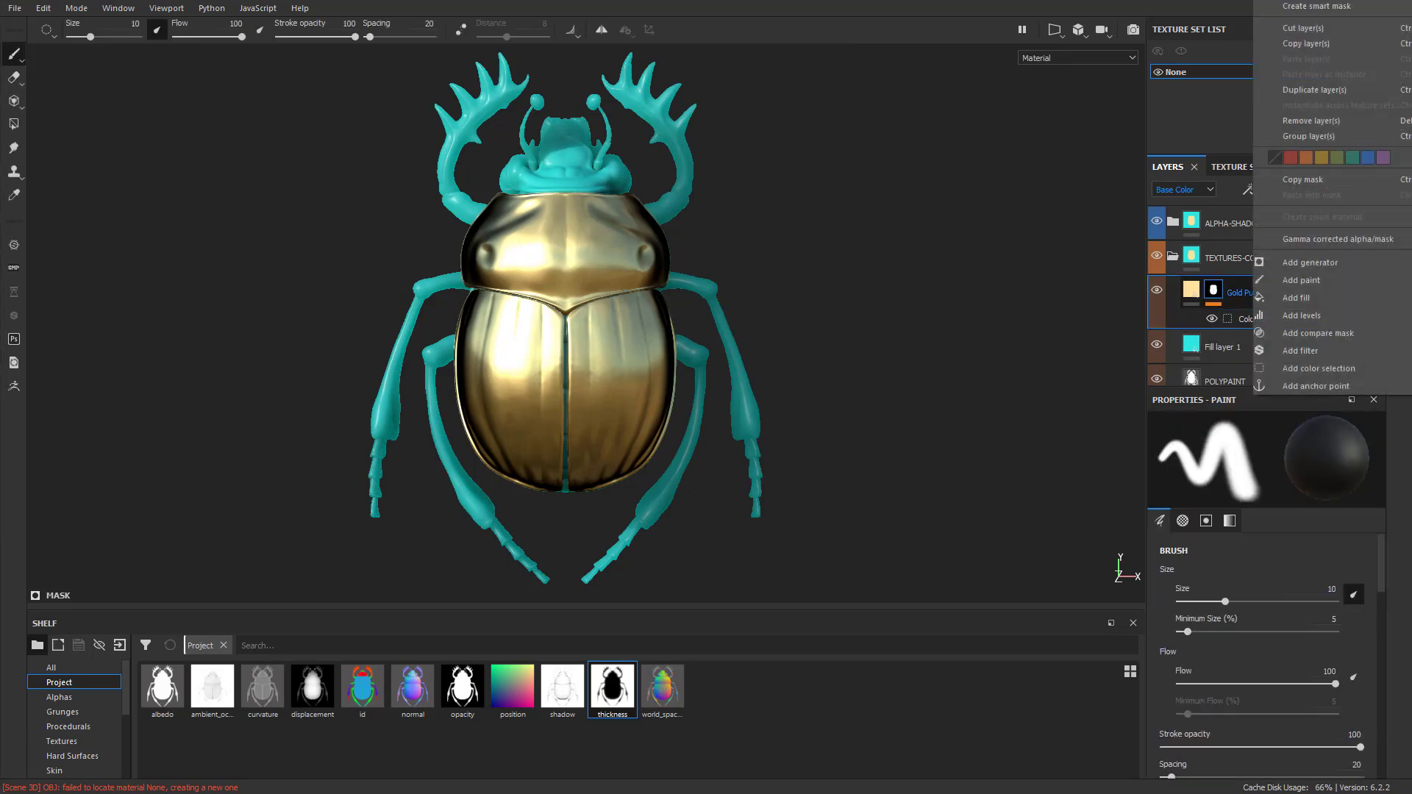
pyautogui.hotkey('ctrl', 'z')
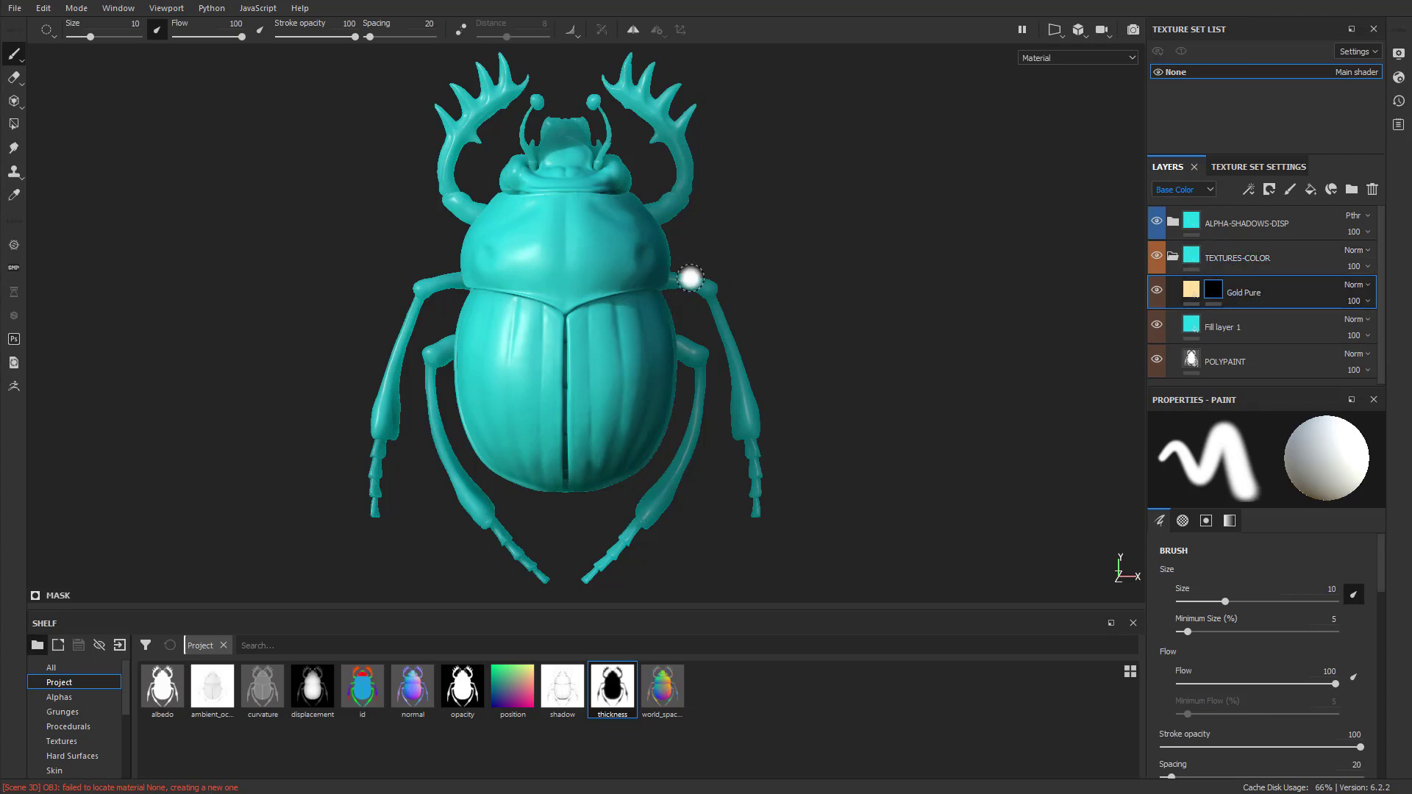
pyautogui.moveTo(579, 224)
pyautogui.mouseDown()
pyautogui.moveTo(596, 347)
pyautogui.moveTo(495, 360)
pyautogui.mouseUp()
pyautogui.hotkey('ctrl', 'z')
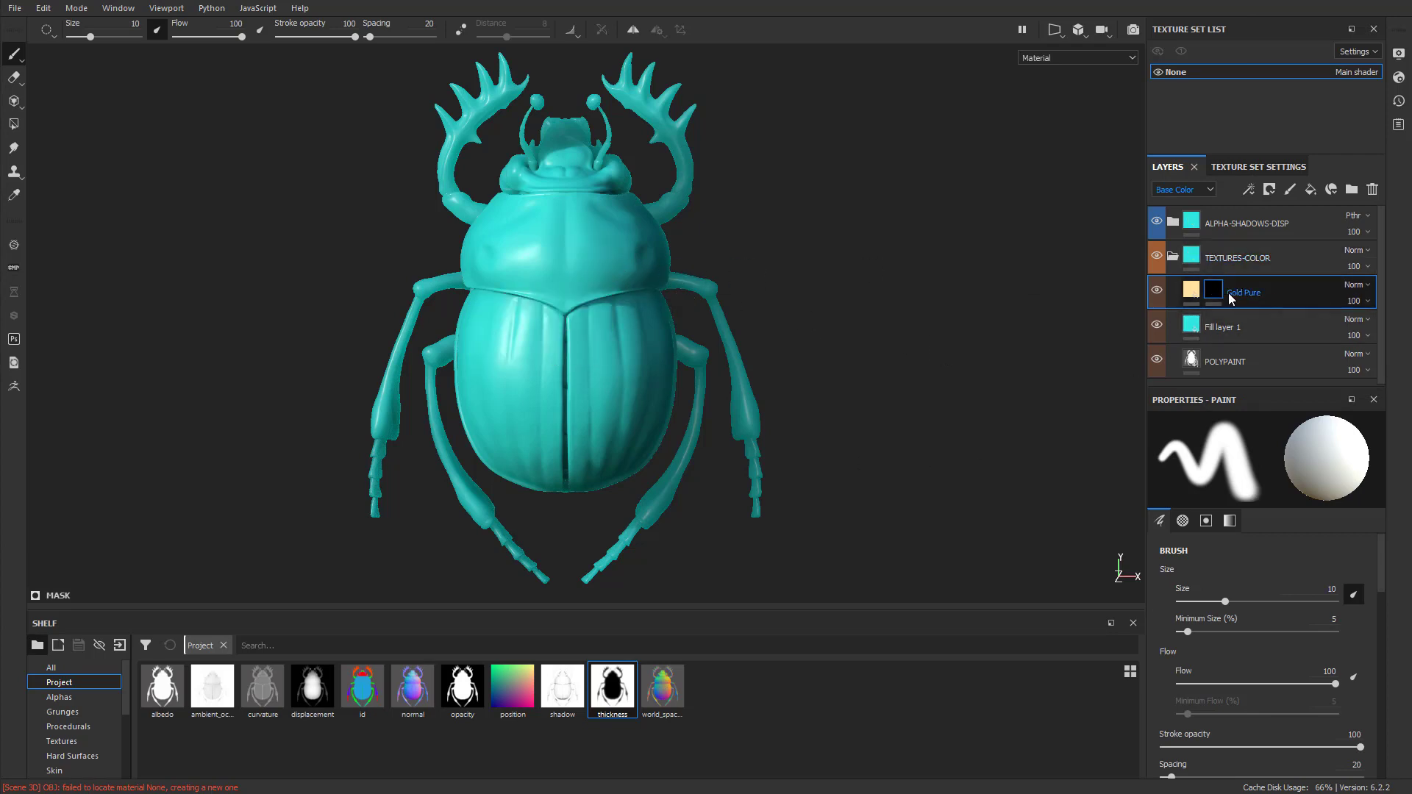
# Add a Paint effect to the Gold Pure mask and enable mirror symmetry.
pyautogui.rightClick(1214, 288)
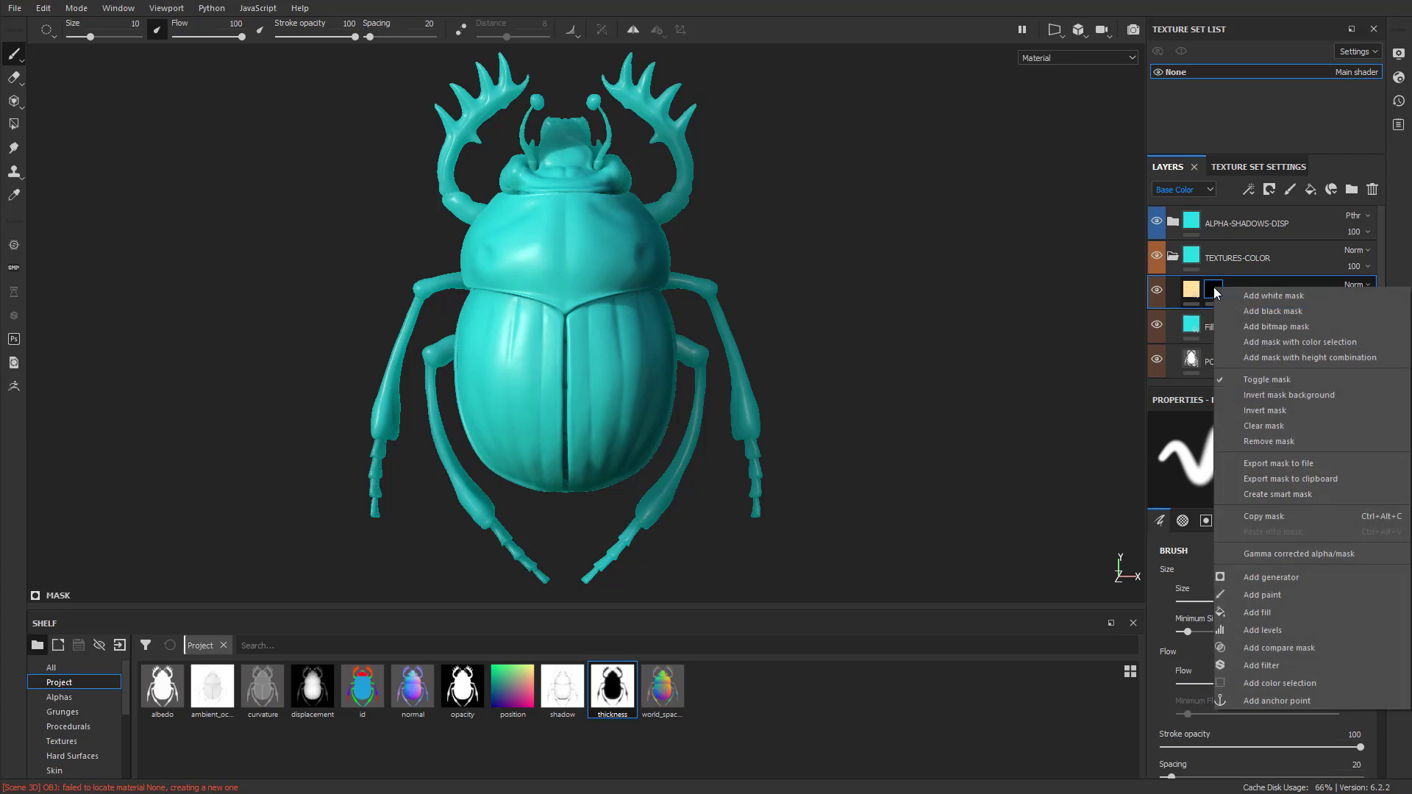
pyautogui.click(1261, 595)
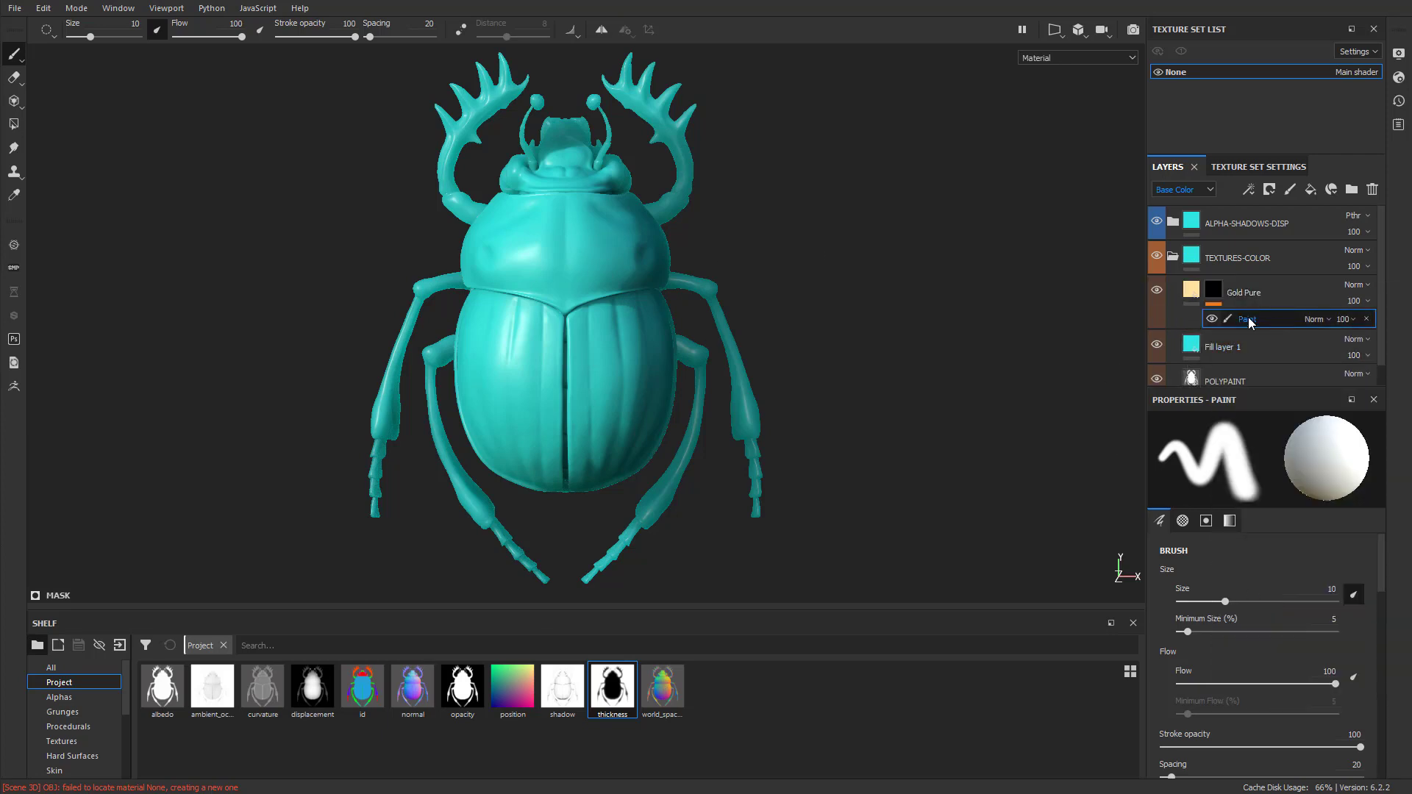
pyautogui.click(602, 30)
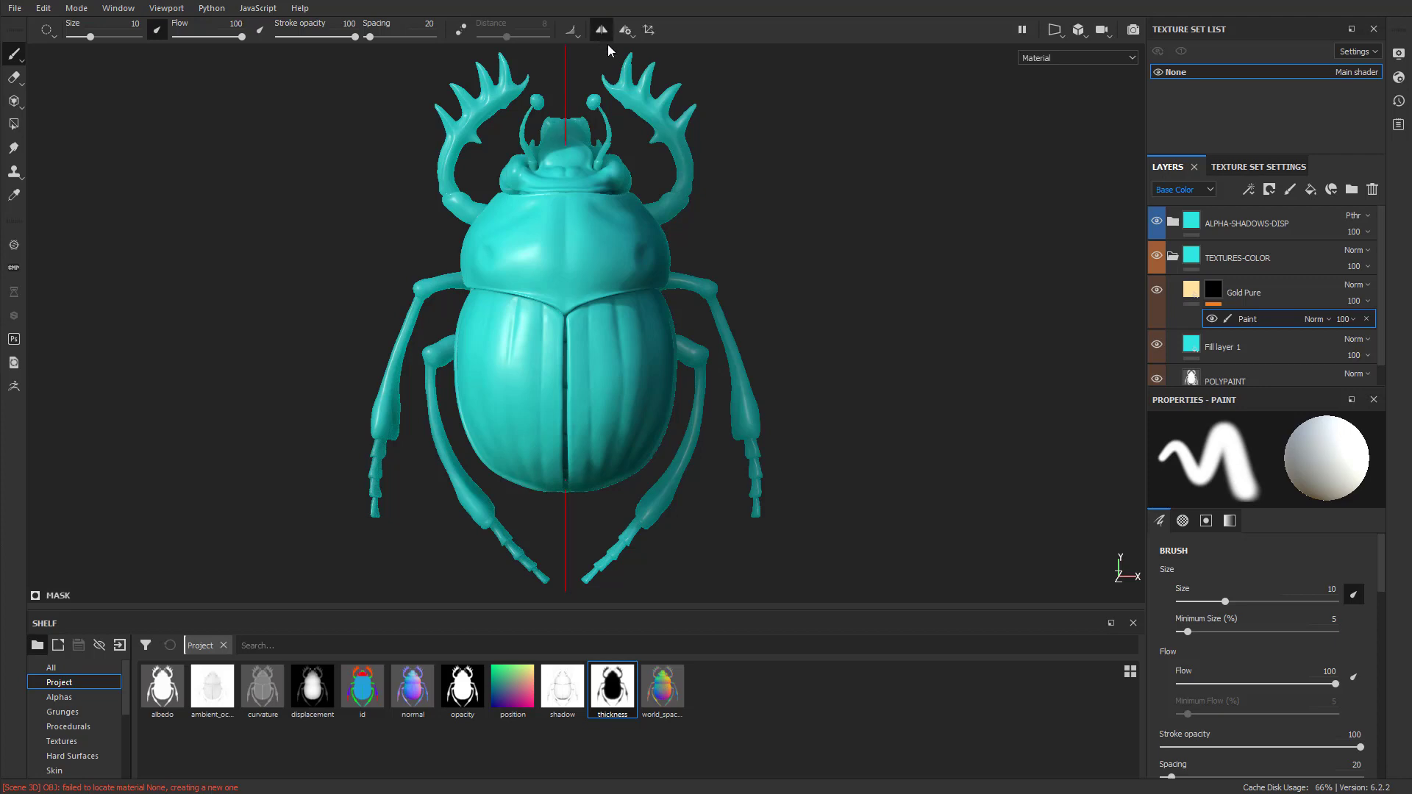
# Set the X symmetry offset to 0.
pyautogui.click(626, 31)
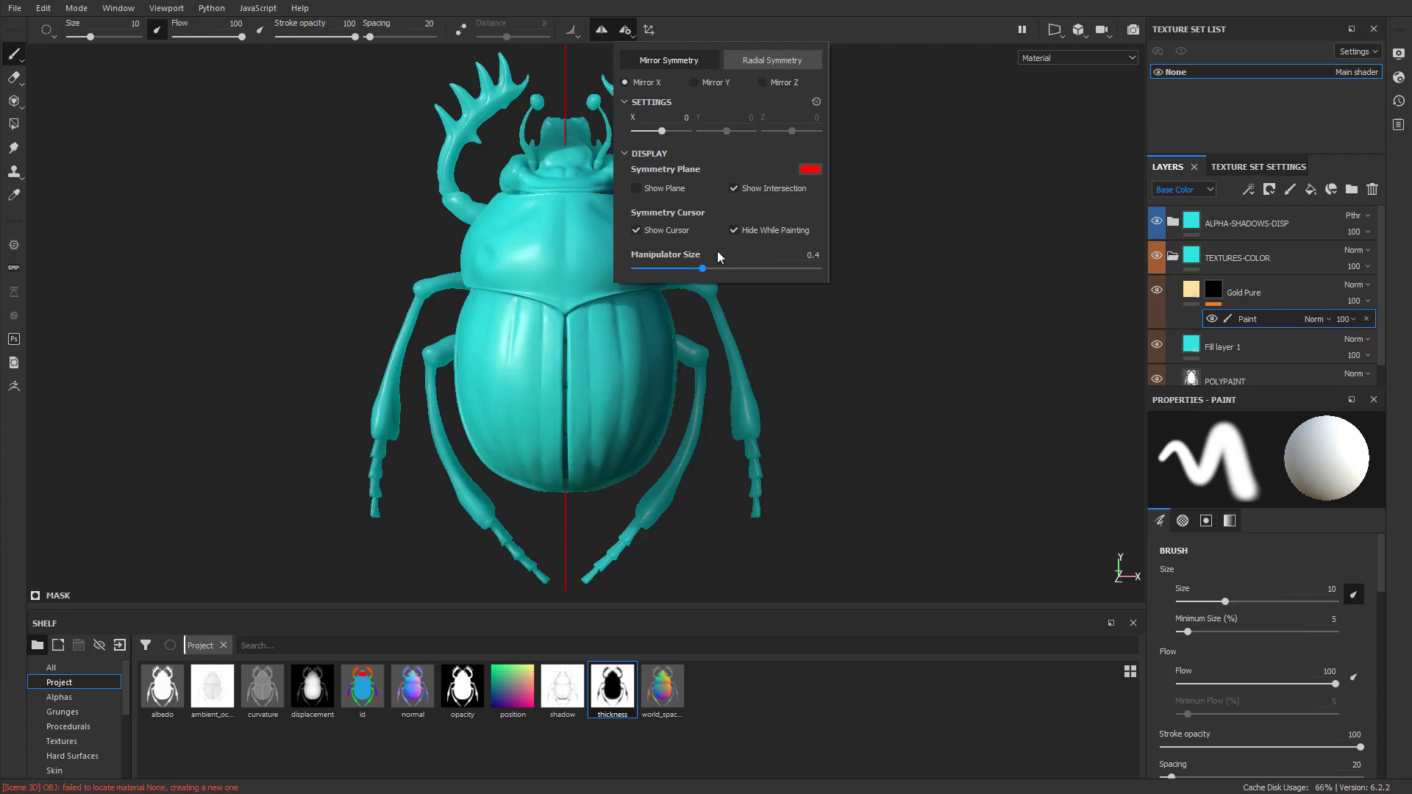
pyautogui.click(686, 116)
pyautogui.press('Return')
pyautogui.moveTo(664, 138); pyautogui.dragTo(669, 140)
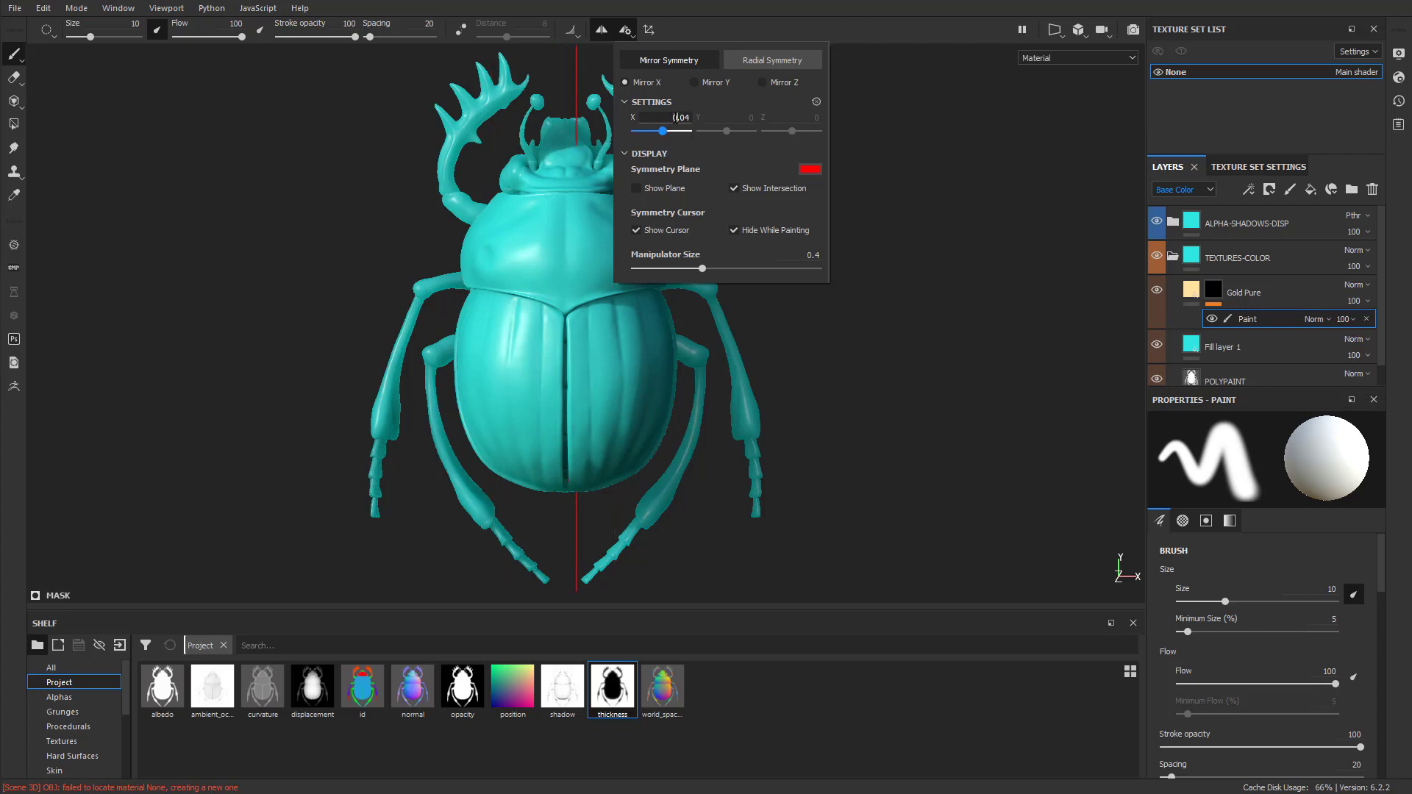
pyautogui.write('0')
pyautogui.press('Return')
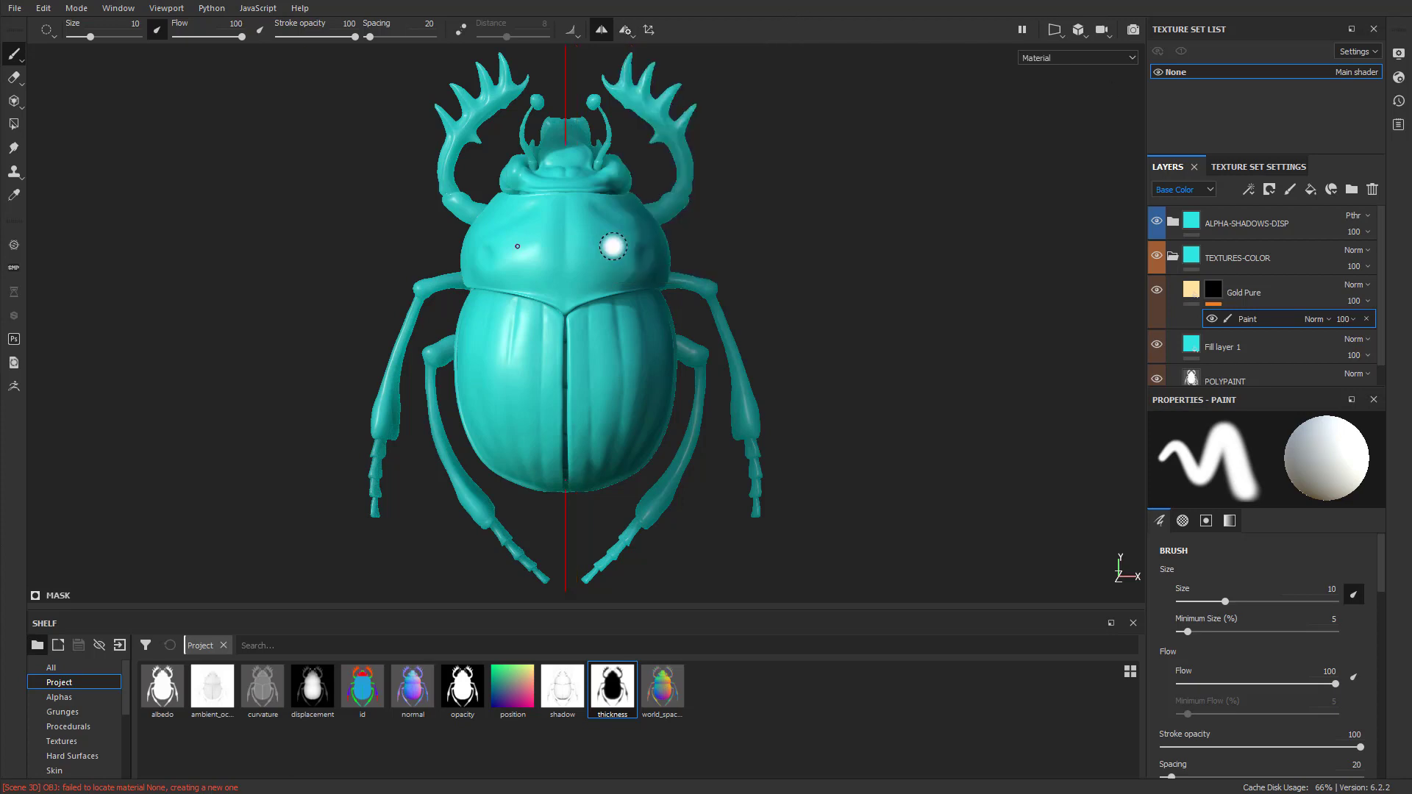
# Harden the brush edge, frame the thorax, and try mirrored gold lines and loops, then undo them.
pyautogui.moveTo(612, 245)
pyautogui.keyDown('ctrl'); pyautogui.mouseDown(button='right')
pyautogui.moveTo(618, 263)
pyautogui.moveTo(671, 268)
pyautogui.mouseUp(button='right'); pyautogui.keyUp('ctrl')
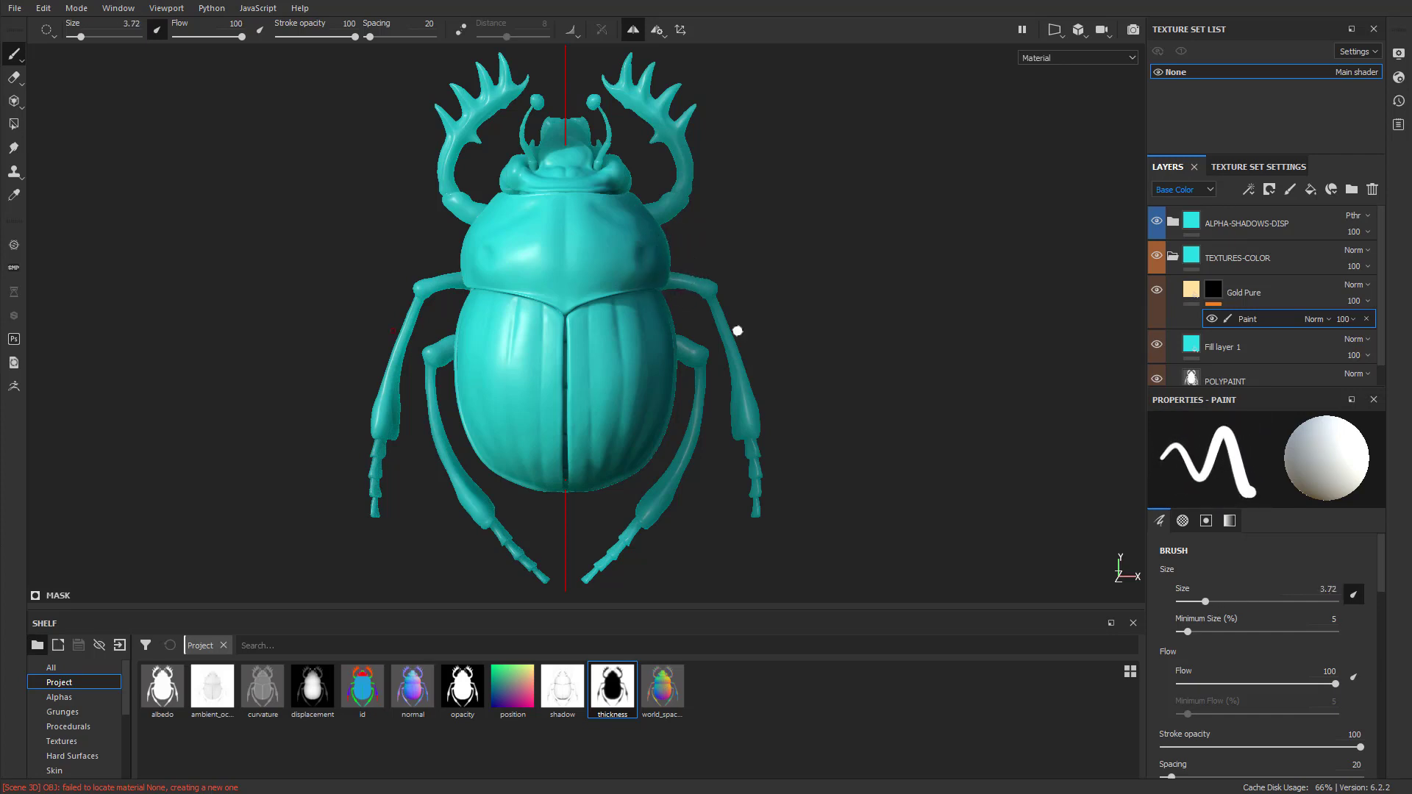
pyautogui.keyDown('alt'); pyautogui.moveTo(801, 319); pyautogui.dragTo(713, 319, button='right'); pyautogui.keyUp('alt')
pyautogui.keyDown('alt'); pyautogui.moveTo(713, 318); pyautogui.dragTo(851, 305); pyautogui.keyUp('alt')
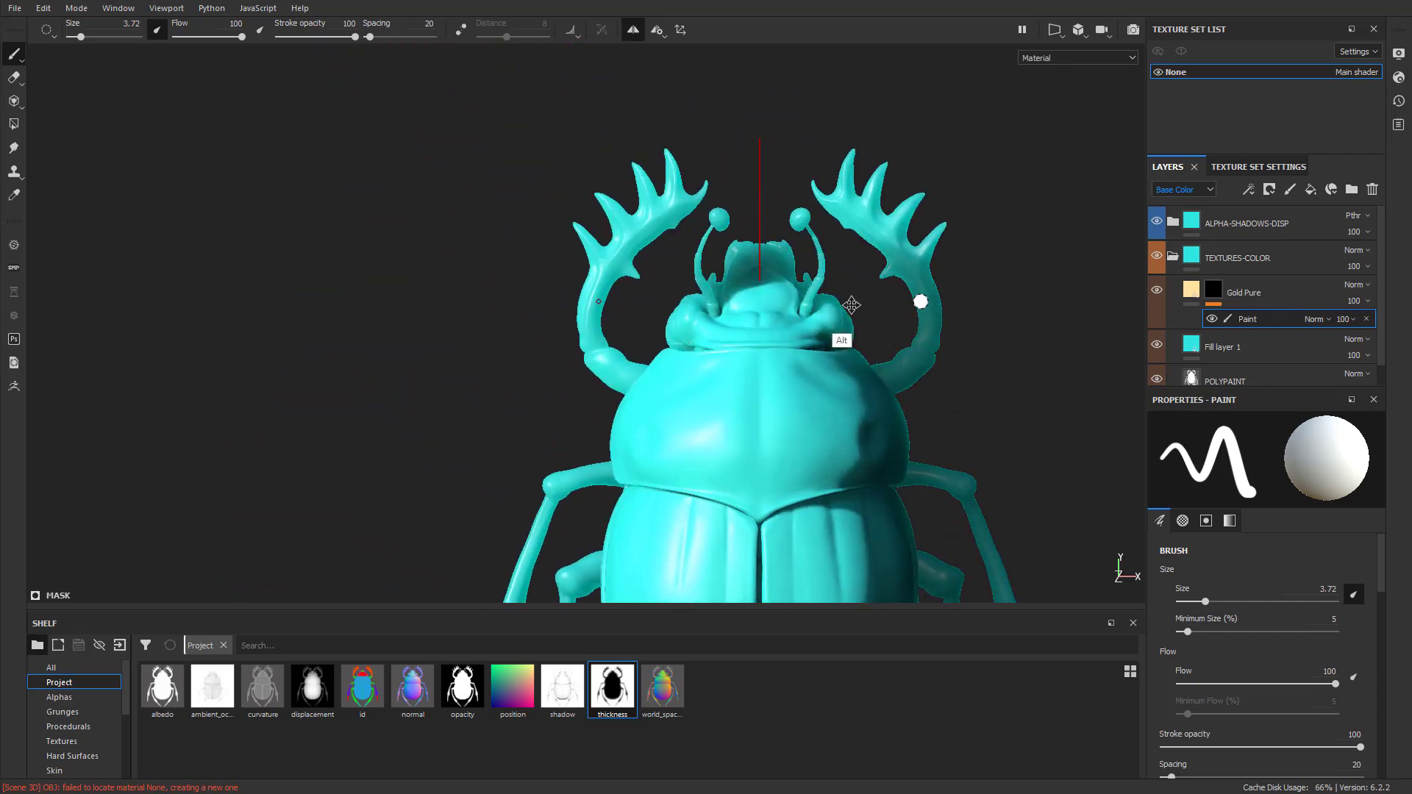
pyautogui.keyDown('alt'); pyautogui.moveTo(851, 305); pyautogui.dragTo(694, 351, button='middle'); pyautogui.keyUp('alt')
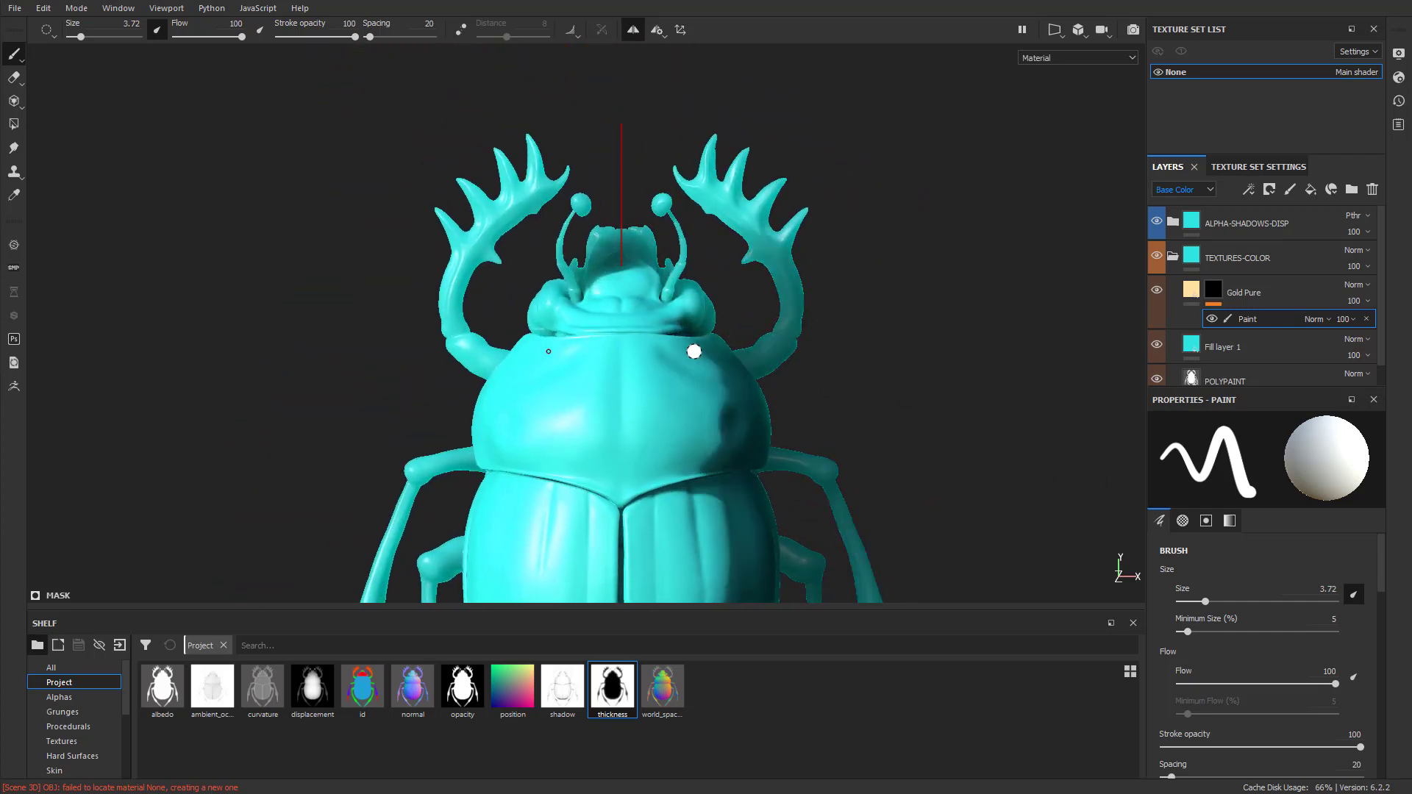
pyautogui.click(628, 339)
pyautogui.keyDown('shift'); pyautogui.click(627, 495); pyautogui.keyUp('shift')
pyautogui.moveTo(646, 434)
pyautogui.mouseDown()
pyautogui.moveTo(691, 376)
pyautogui.moveTo(671, 439)
pyautogui.mouseUp()
pyautogui.hotkey('ctrl', 'z')
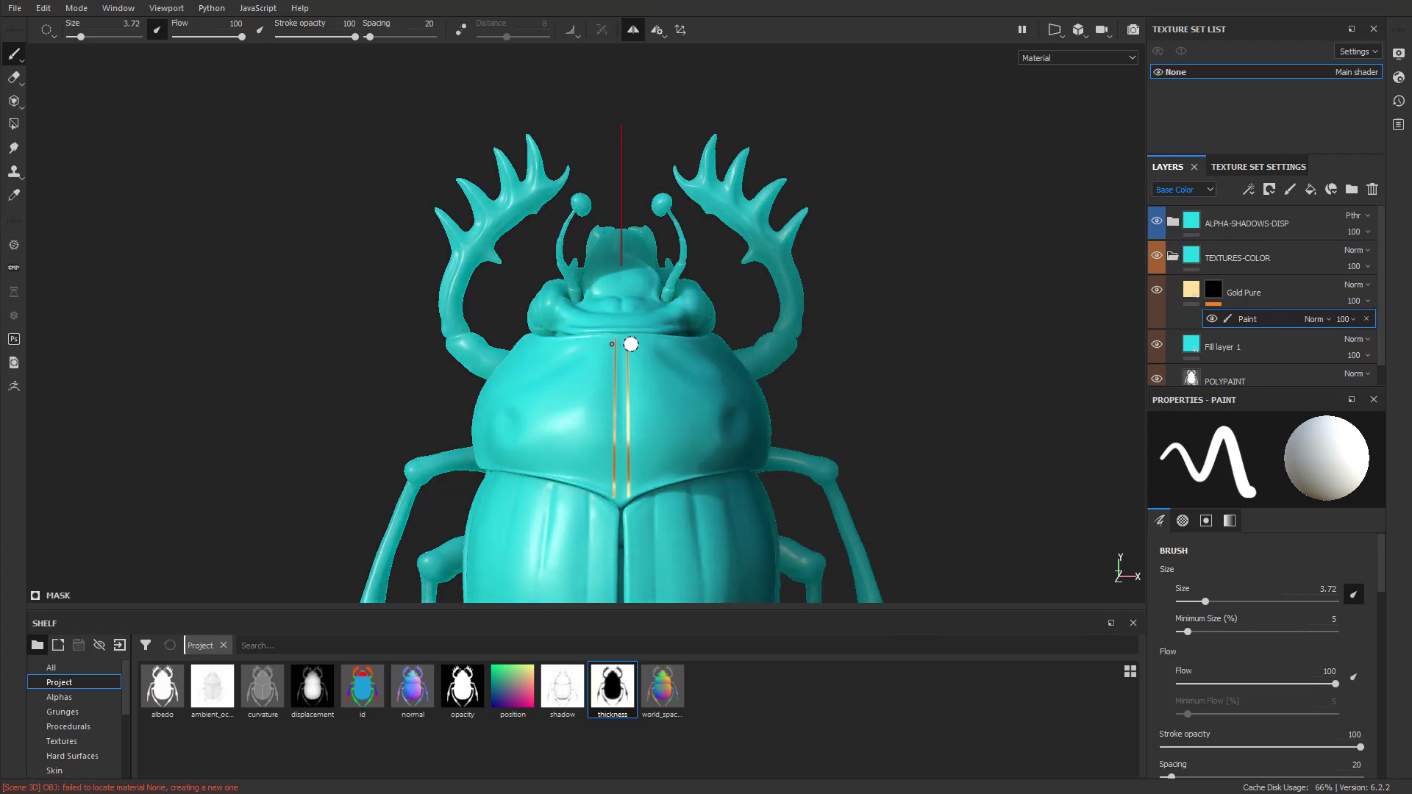
pyautogui.hotkey('ctrl', 'y')
pyautogui.hotkey('ctrl', 'z')
pyautogui.hotkey('ctrl', 'z')
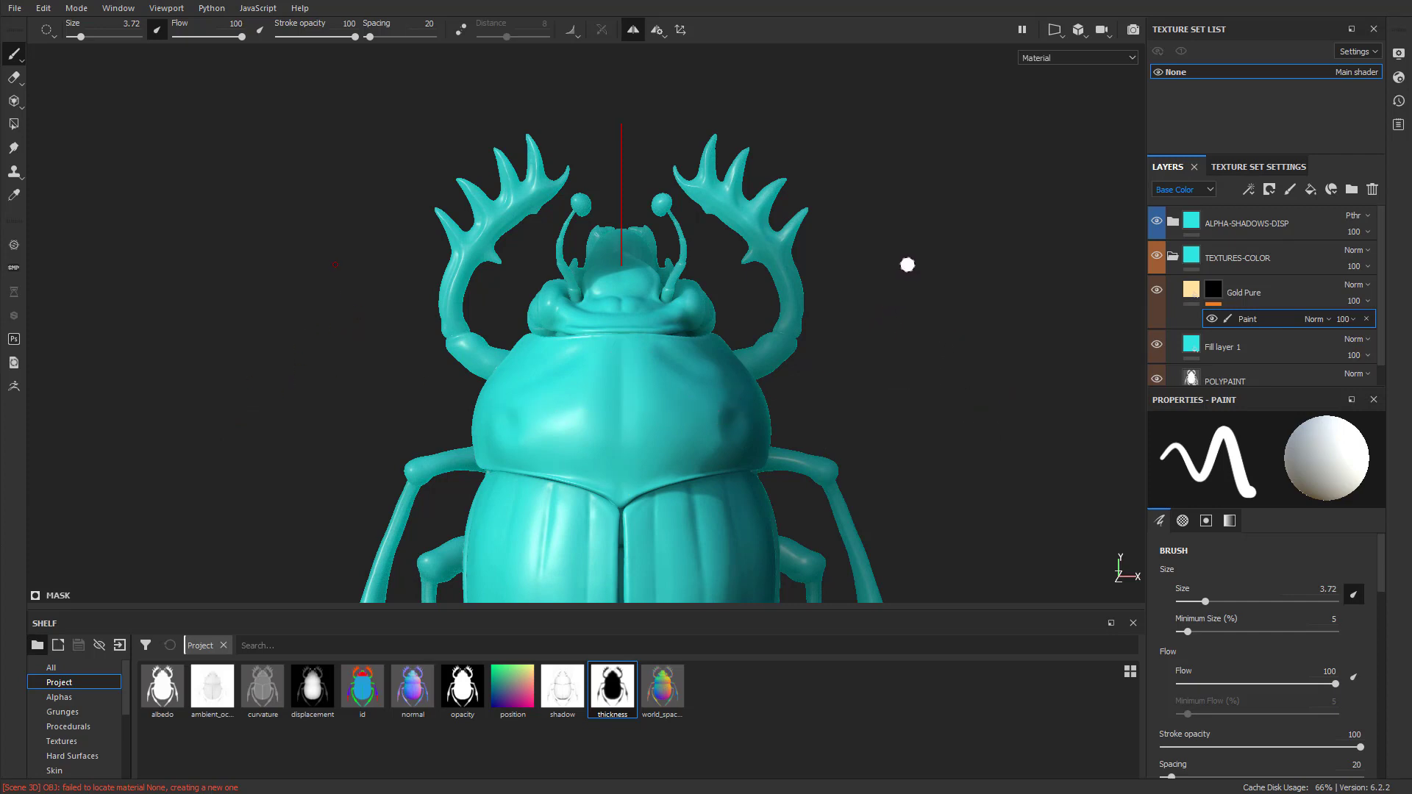
# Shrink the brush to 2.71 and paint mirrored lines down the thorax and around its edges.
pyautogui.rightClick(908, 265)
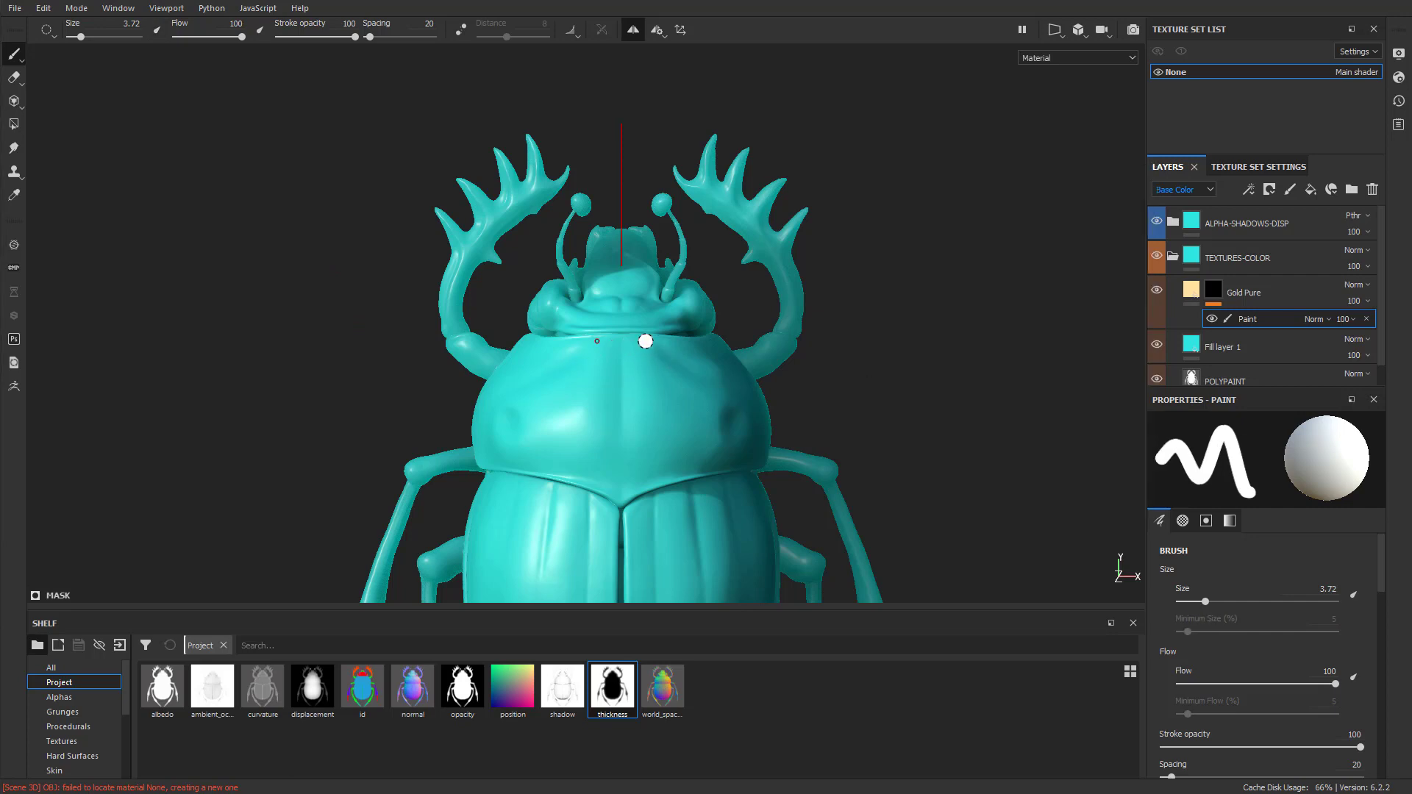
pyautogui.keyDown('ctrl'); pyautogui.moveTo(646, 340); pyautogui.dragTo(636, 344, button='right'); pyautogui.keyUp('ctrl')
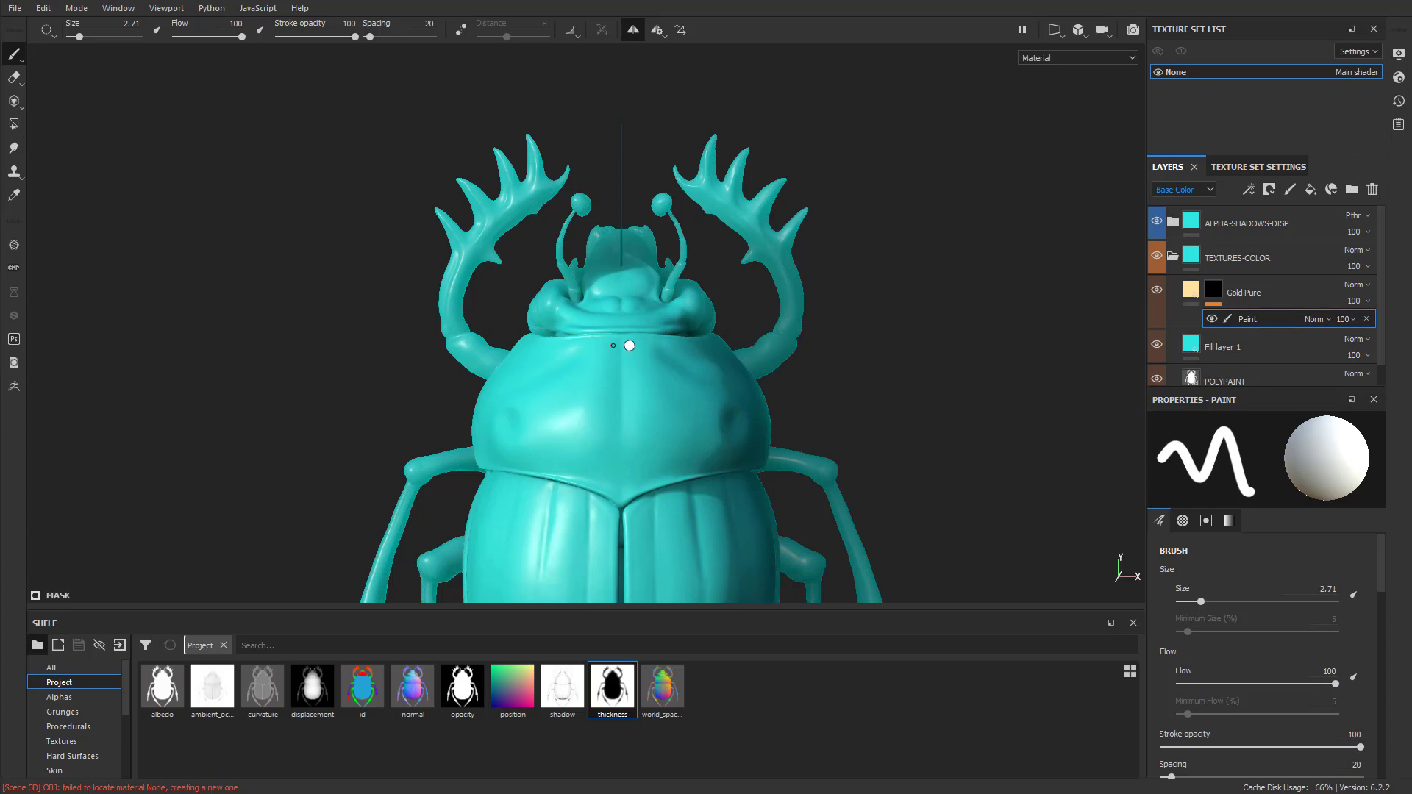
pyautogui.click(629, 336)
pyautogui.keyDown('shift'); pyautogui.click(631, 494); pyautogui.keyUp('shift')
pyautogui.moveTo(696, 469)
pyautogui.keyDown('shift'); pyautogui.mouseDown()
pyautogui.moveTo(758, 461)
pyautogui.moveTo(764, 398)
pyautogui.moveTo(717, 339)
pyautogui.moveTo(630, 335)
pyautogui.mouseUp(); pyautogui.keyUp('shift')
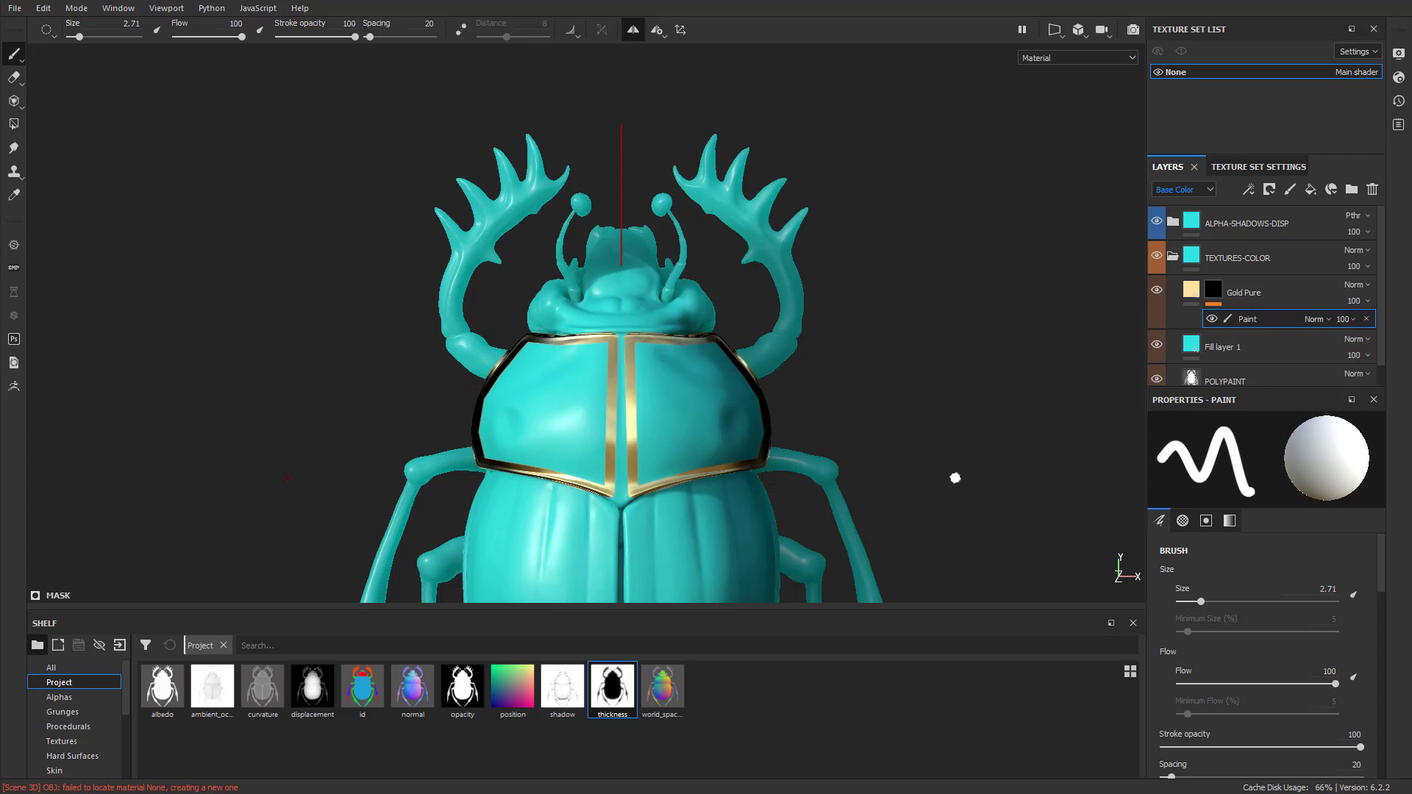
# Enable the Gold Pure fill's height channel and set its height to 0.0895.
pyautogui.click(1200, 292)
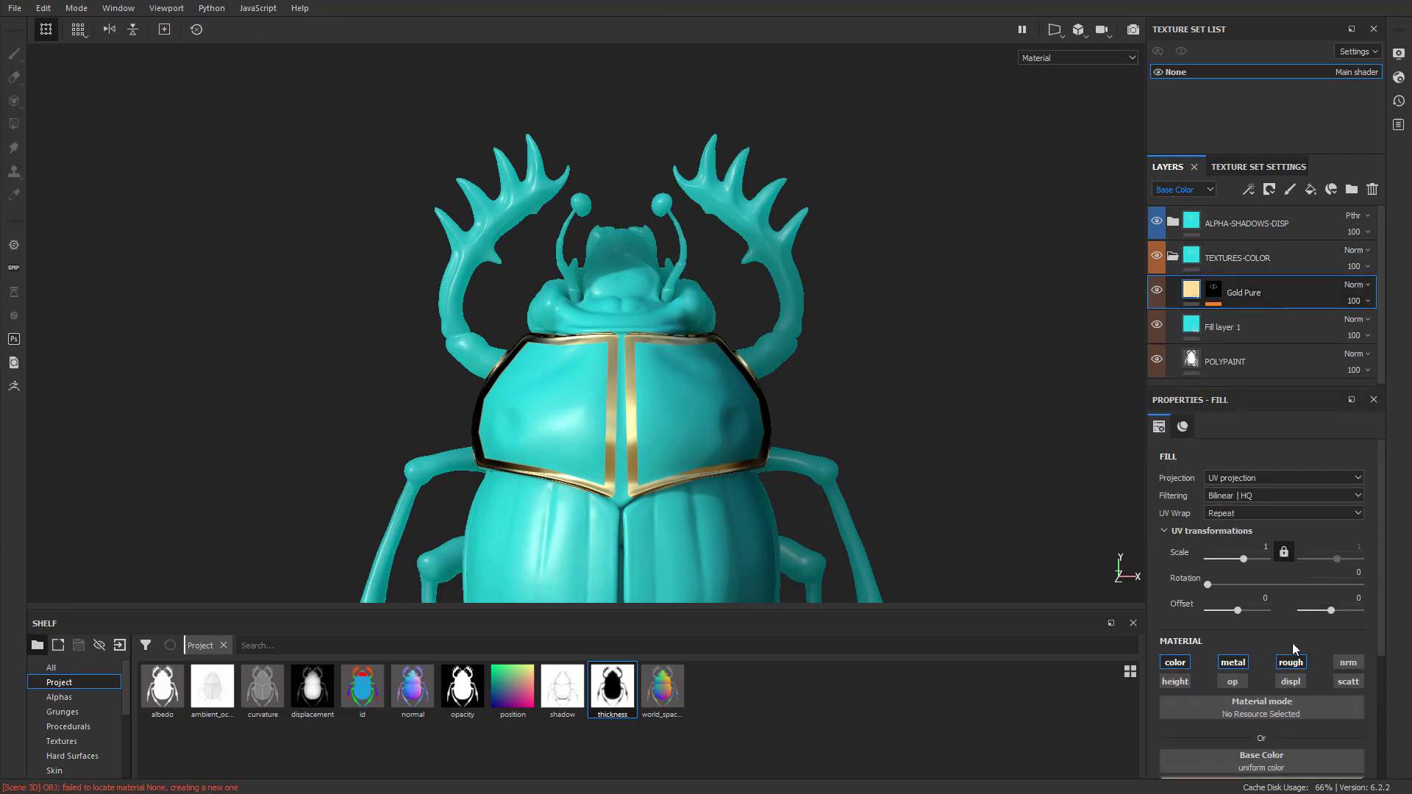
pyautogui.click(1186, 683)
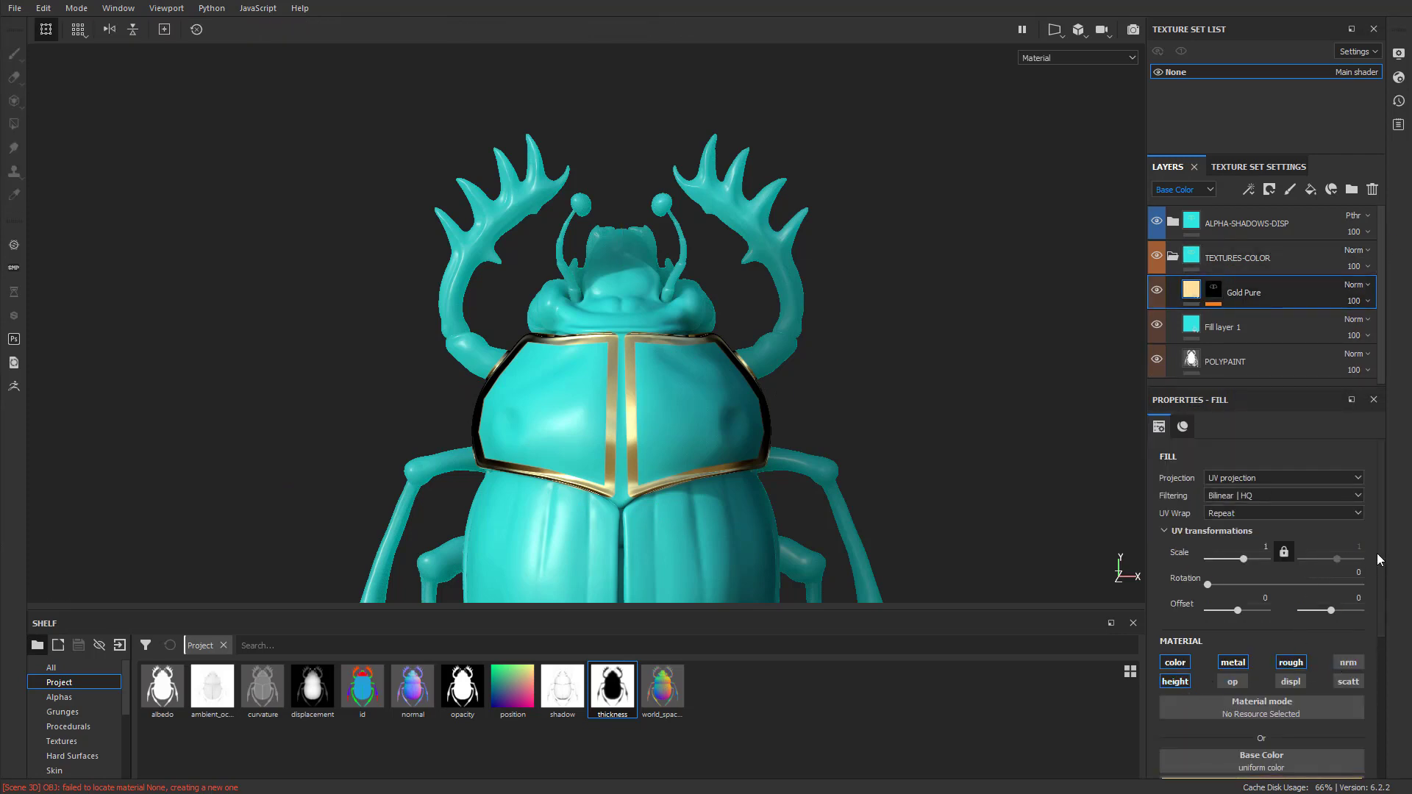
pyautogui.moveTo(1379, 553); pyautogui.dragTo(1374, 694)
pyautogui.moveTo(1257, 756); pyautogui.dragTo(1263, 758)
pyautogui.press('1')
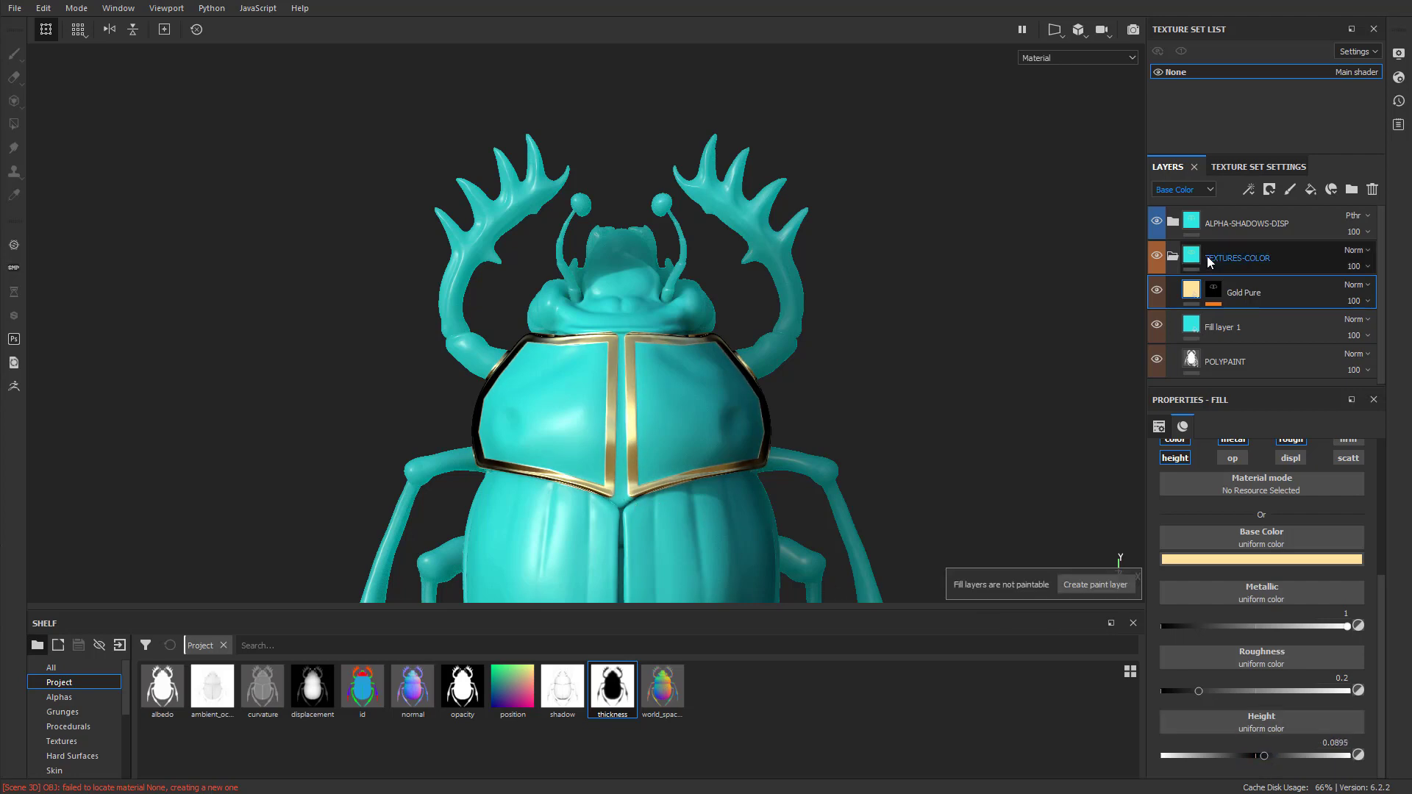
# Widen the centre seam into a gold stripe on the Paint effect, trying and undoing swirls.
pyautogui.click(1259, 317)
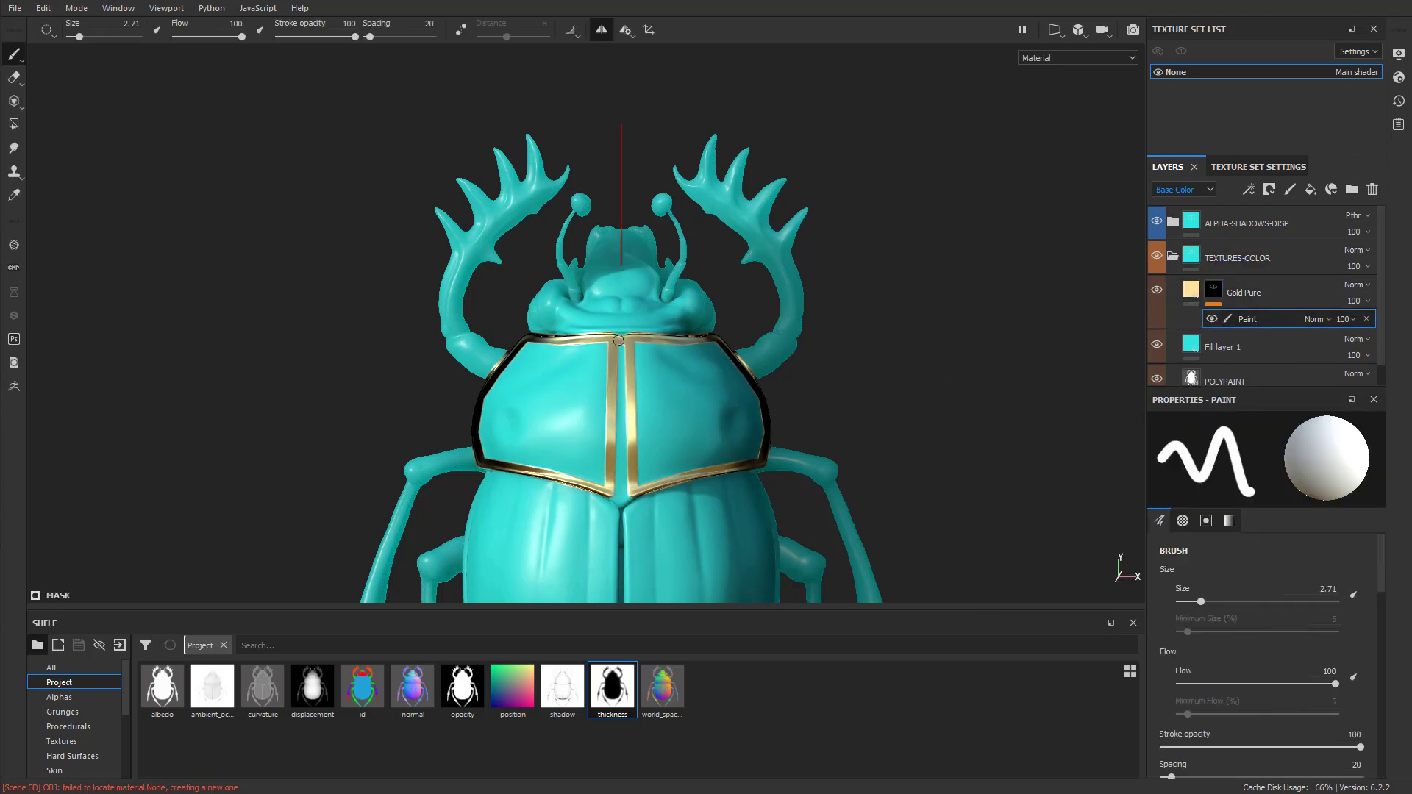
pyautogui.moveTo(620, 377); pyautogui.dragTo(622, 423)
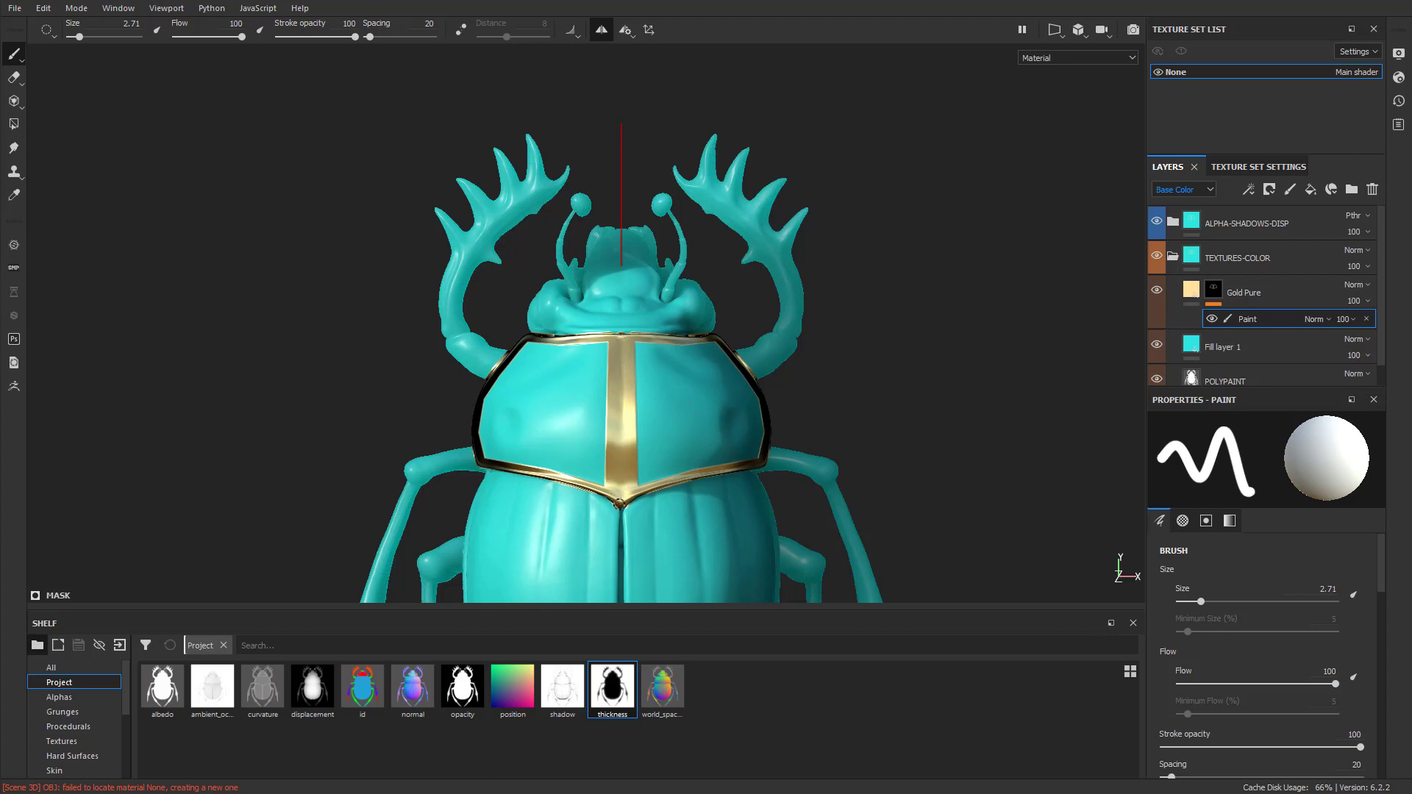
pyautogui.moveTo(662, 467)
pyautogui.mouseDown()
pyautogui.moveTo(711, 403)
pyautogui.moveTo(681, 423)
pyautogui.mouseUp()
pyautogui.hotkey('ctrl', 'z')
pyautogui.moveTo(633, 482)
pyautogui.mouseDown()
pyautogui.moveTo(656, 473)
pyautogui.moveTo(680, 425)
pyautogui.mouseUp()
pyautogui.hotkey('ctrl', 'z')
pyautogui.moveTo(632, 482)
pyautogui.mouseDown()
pyautogui.moveTo(732, 420)
pyautogui.moveTo(709, 434)
pyautogui.mouseUp()
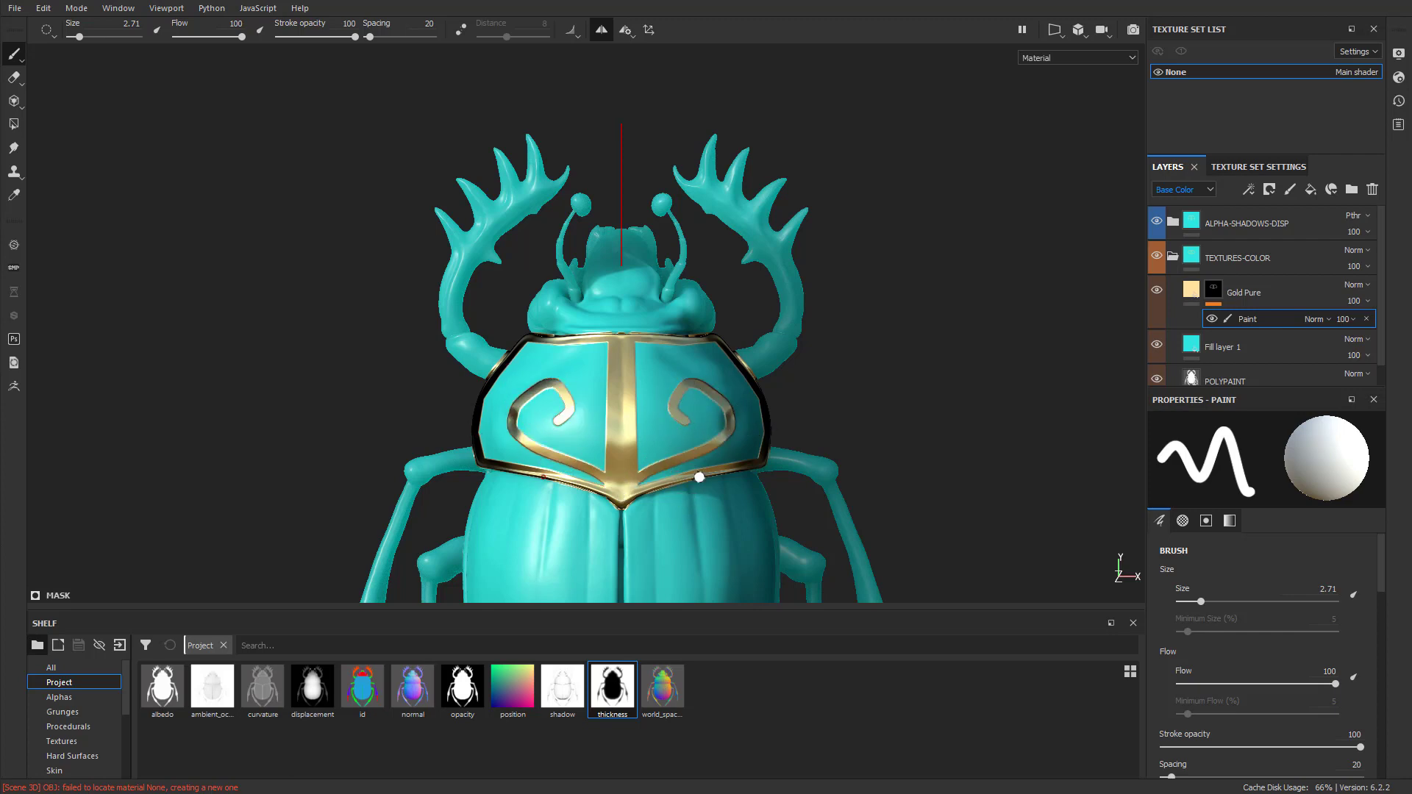
pyautogui.hotkey('ctrl', 'z')
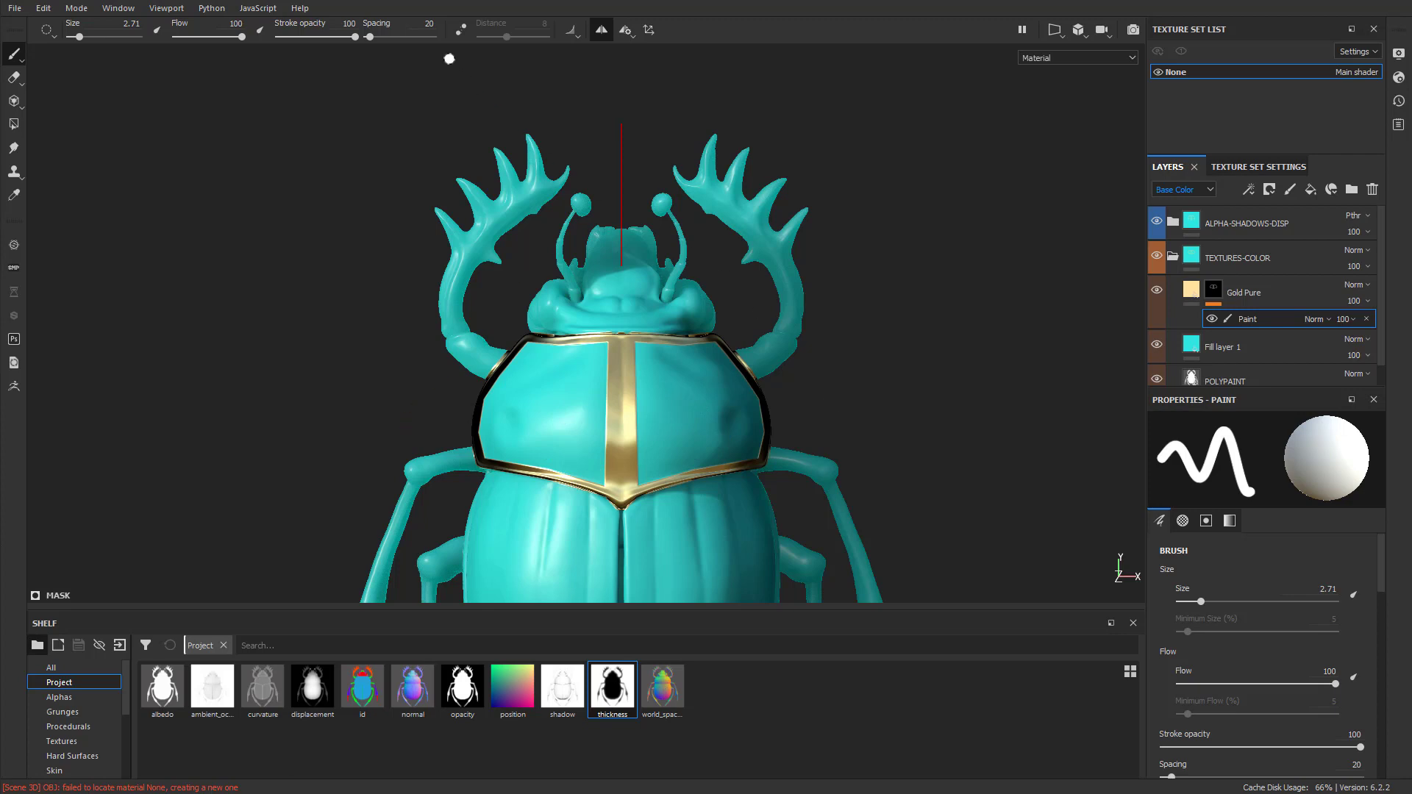
# Enable Lazy Mouse with a shorter distance, thin the brush, and paint a mirrored swirl on the front shield.
pyautogui.click(461, 28)
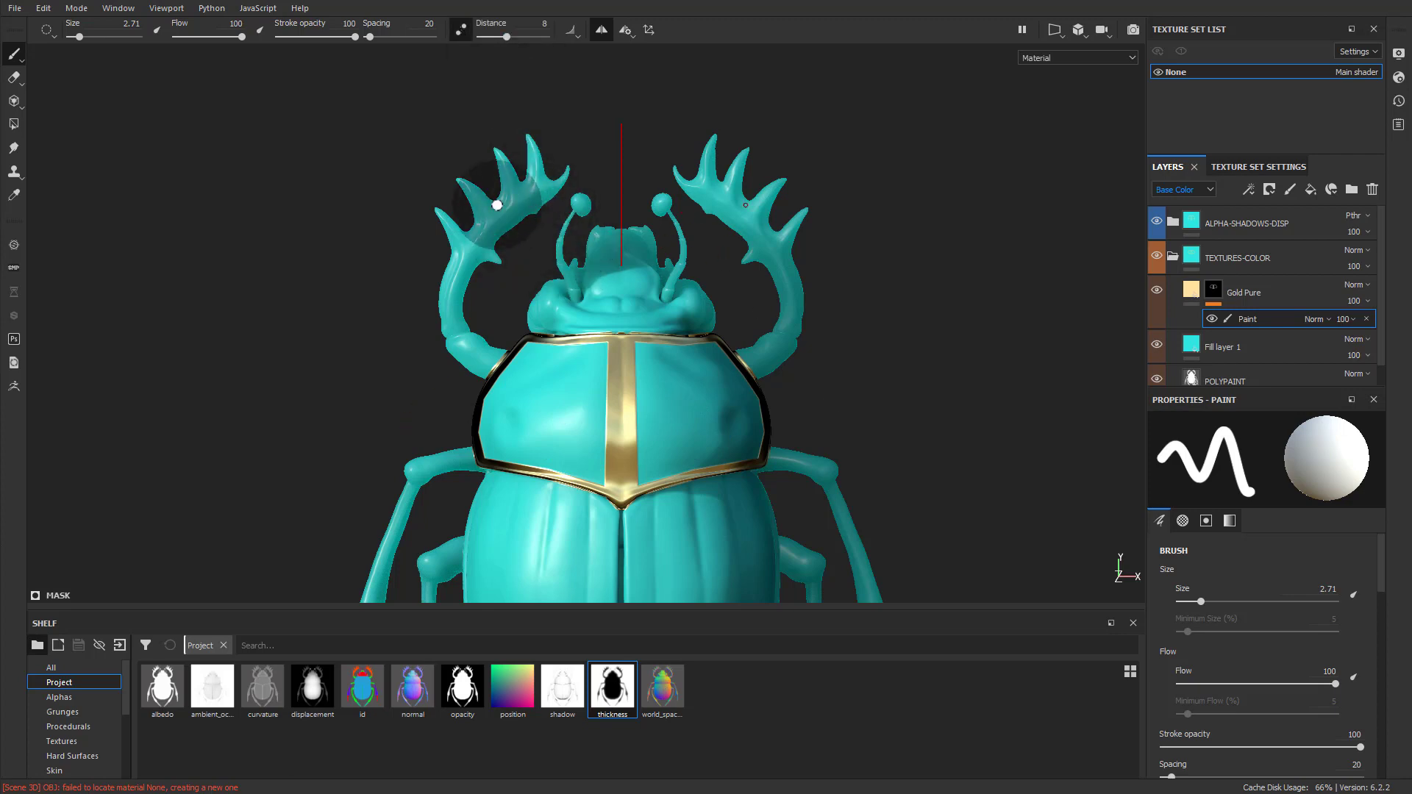
pyautogui.moveTo(544, 195)
pyautogui.mouseDown()
pyautogui.moveTo(465, 243)
pyautogui.moveTo(438, 298)
pyautogui.mouseUp()
pyautogui.hotkey('ctrl', 'z')
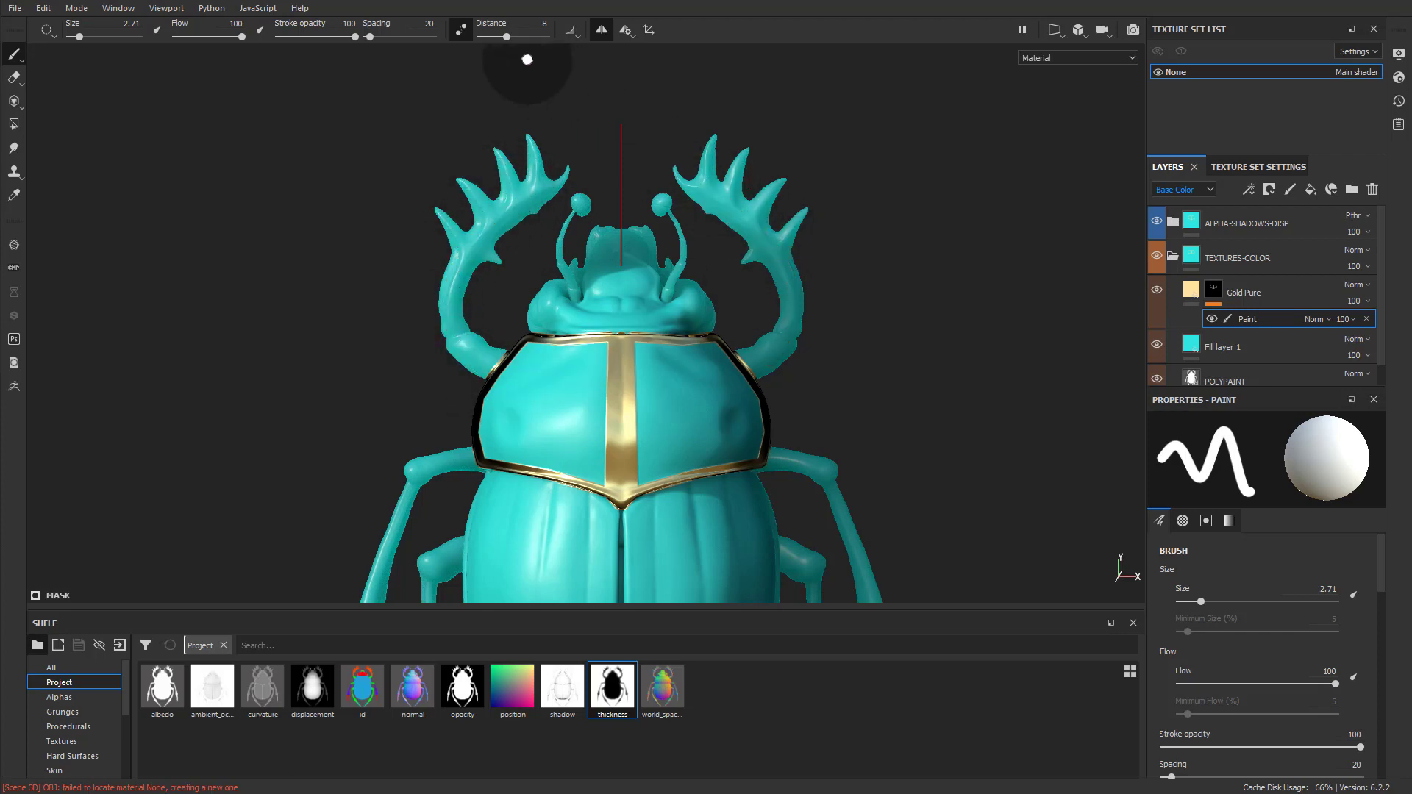
pyautogui.click(507, 37)
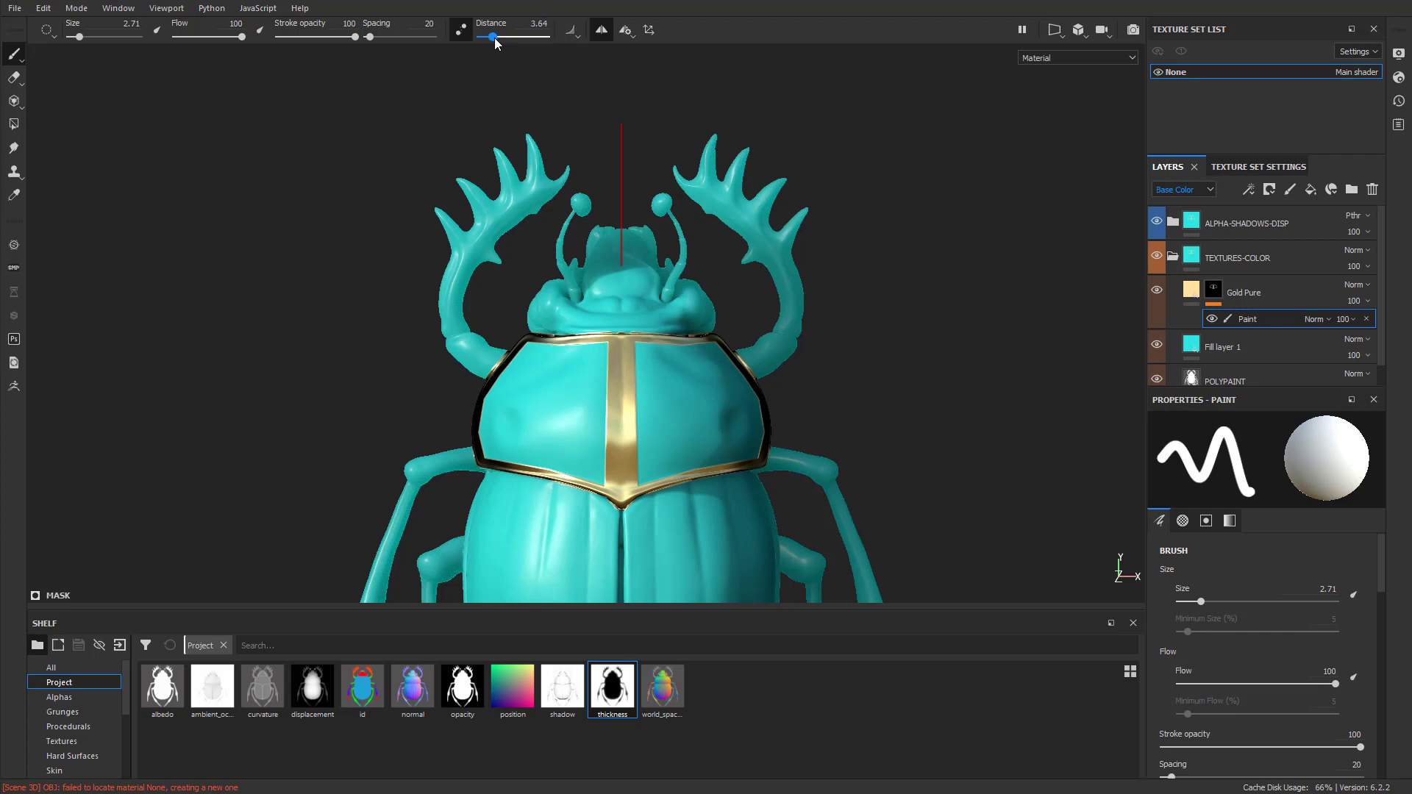
pyautogui.keyDown('ctrl'); pyautogui.moveTo(684, 425); pyautogui.dragTo(662, 426, button='right'); pyautogui.keyUp('ctrl')
pyautogui.moveTo(629, 482)
pyautogui.mouseDown()
pyautogui.moveTo(640, 433)
pyautogui.moveTo(677, 389)
pyautogui.moveTo(732, 390)
pyautogui.moveTo(743, 438)
pyautogui.moveTo(692, 464)
pyautogui.moveTo(674, 432)
pyautogui.moveTo(705, 437)
pyautogui.mouseUp()
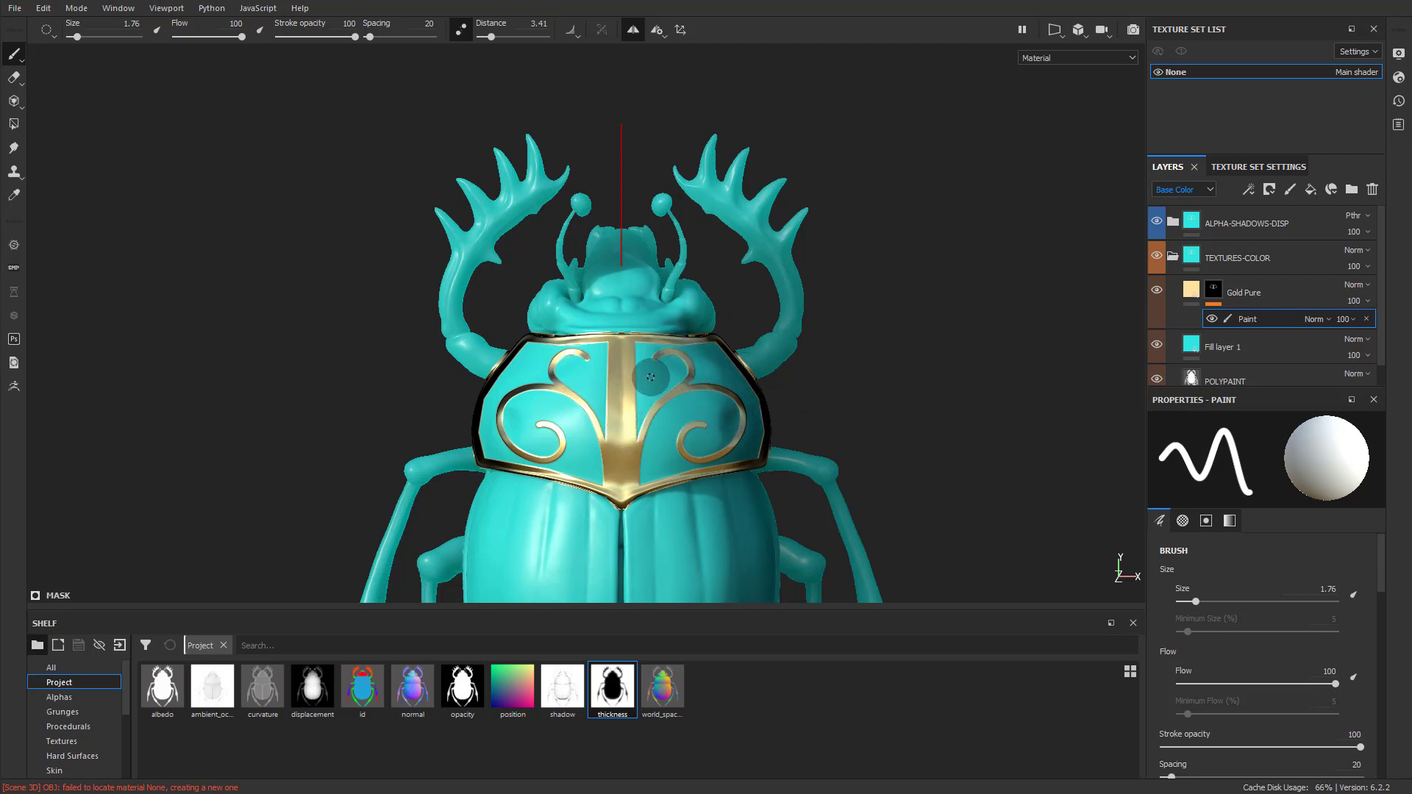
# Disable Lazy Mouse, paint a straight gold line down the wing-case seam, and trim its rims.
pyautogui.keyDown('alt'); pyautogui.moveTo(949, 446); pyautogui.dragTo(821, 257); pyautogui.keyUp('alt')
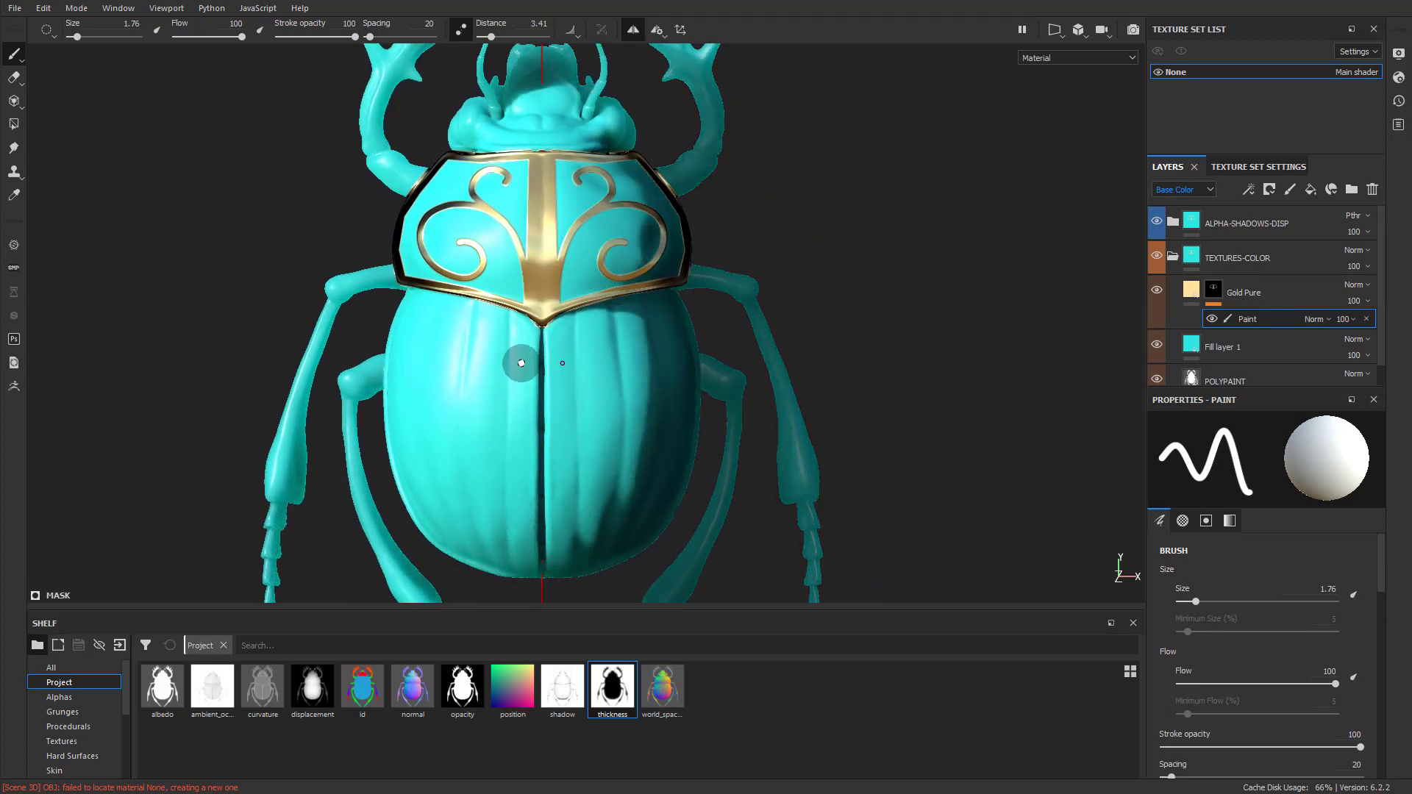
pyautogui.keyDown('ctrl'); pyautogui.moveTo(520, 363); pyautogui.dragTo(577, 333, button='right'); pyautogui.keyUp('ctrl')
pyautogui.click(459, 29)
pyautogui.click(548, 331)
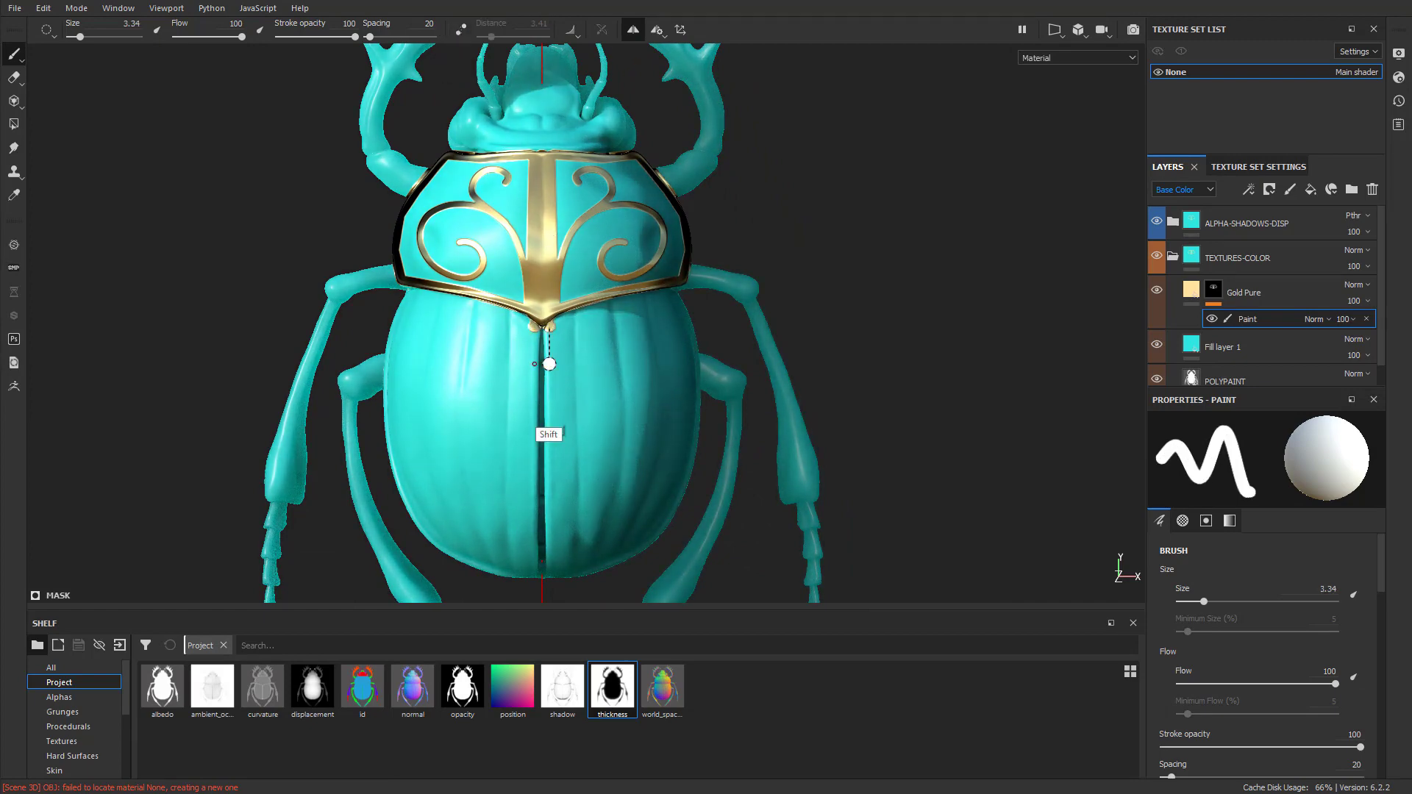
pyautogui.keyDown('shift'); pyautogui.click(544, 564); pyautogui.keyUp('shift')
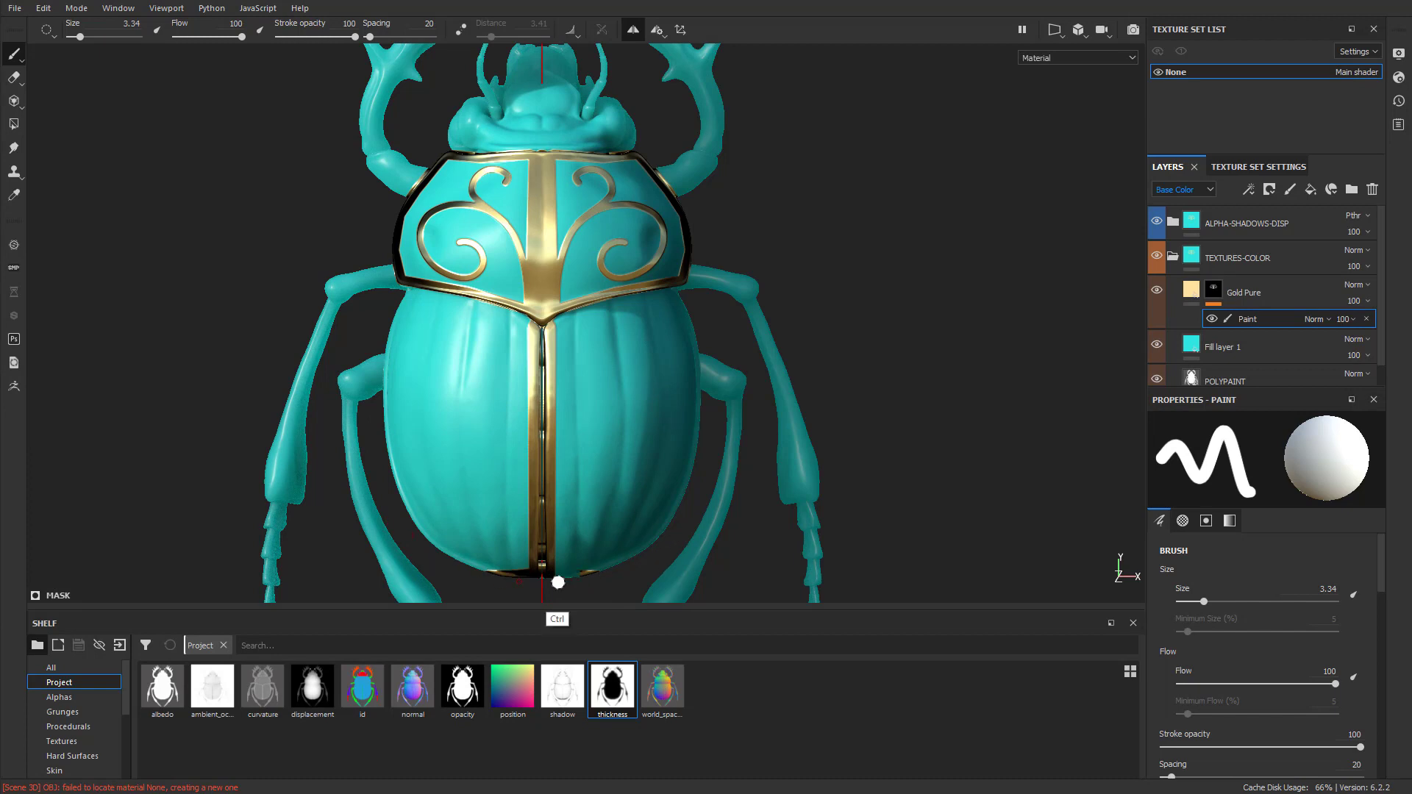
pyautogui.moveTo(623, 563)
pyautogui.mouseDown()
pyautogui.moveTo(653, 548)
pyautogui.moveTo(571, 574)
pyautogui.moveTo(630, 558)
pyautogui.mouseUp()
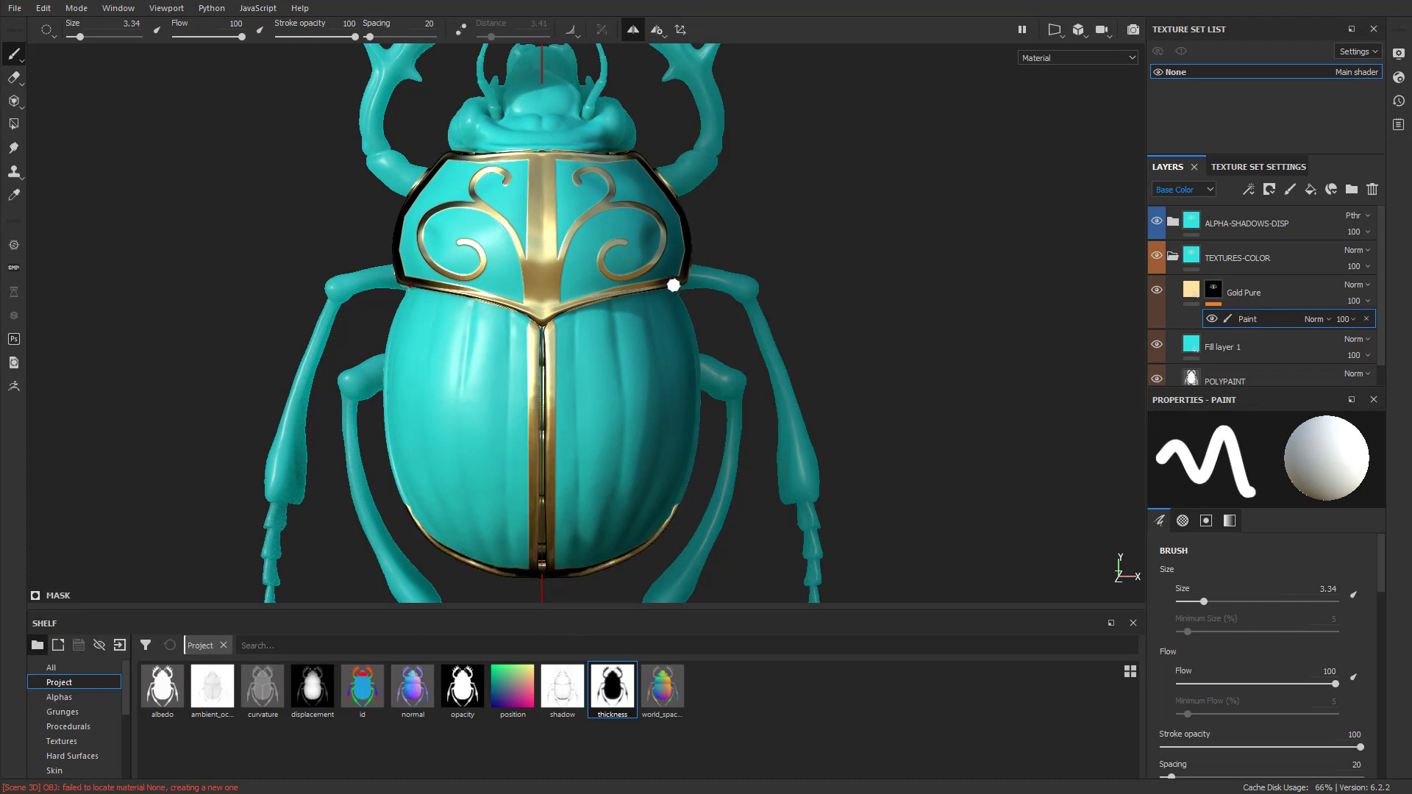
pyautogui.moveTo(685, 314)
pyautogui.mouseDown()
pyautogui.moveTo(699, 380)
pyautogui.moveTo(684, 484)
pyautogui.moveTo(658, 531)
pyautogui.mouseUp()
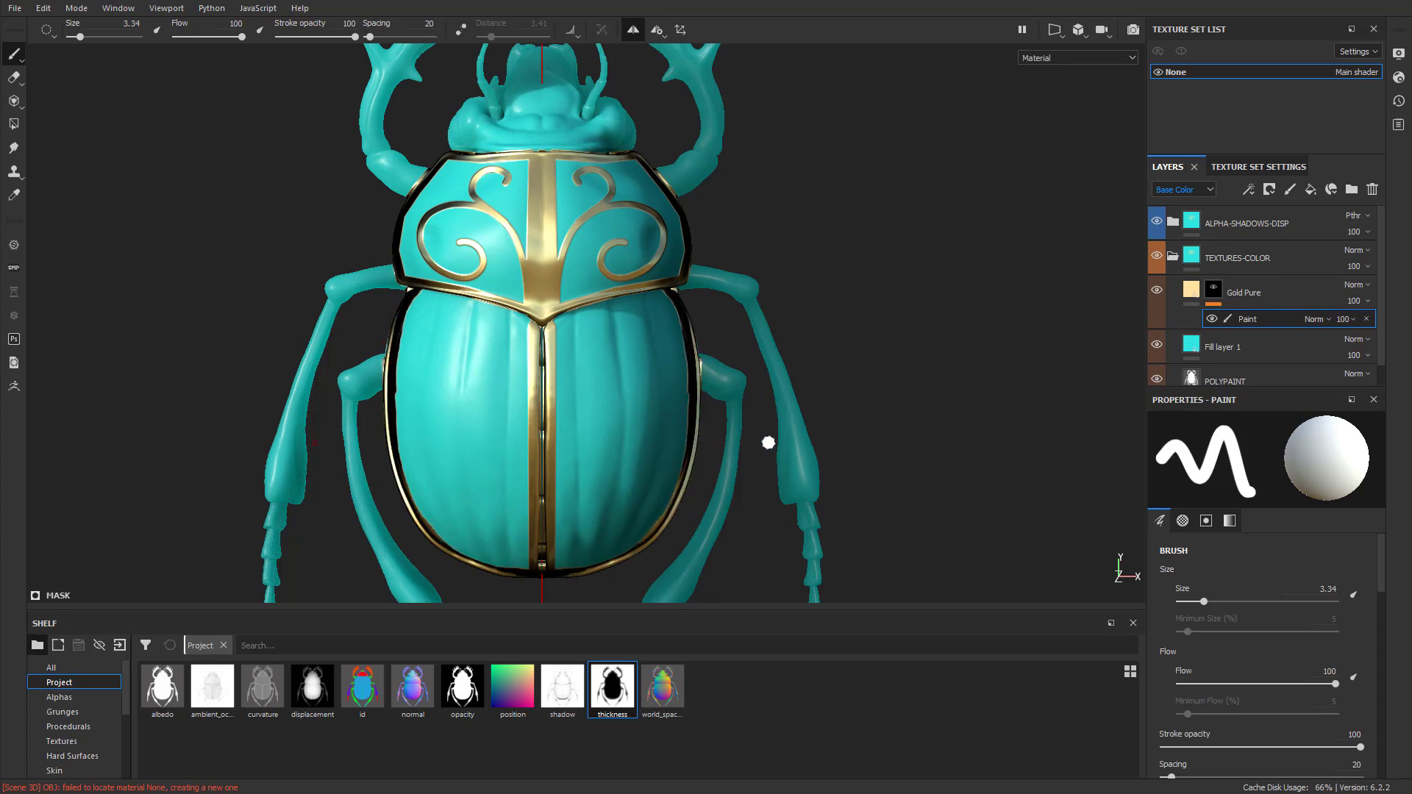
# Shrink the eraser, return to painting, and paint a gold band along the seam below the front shield.
pyautogui.press('e')
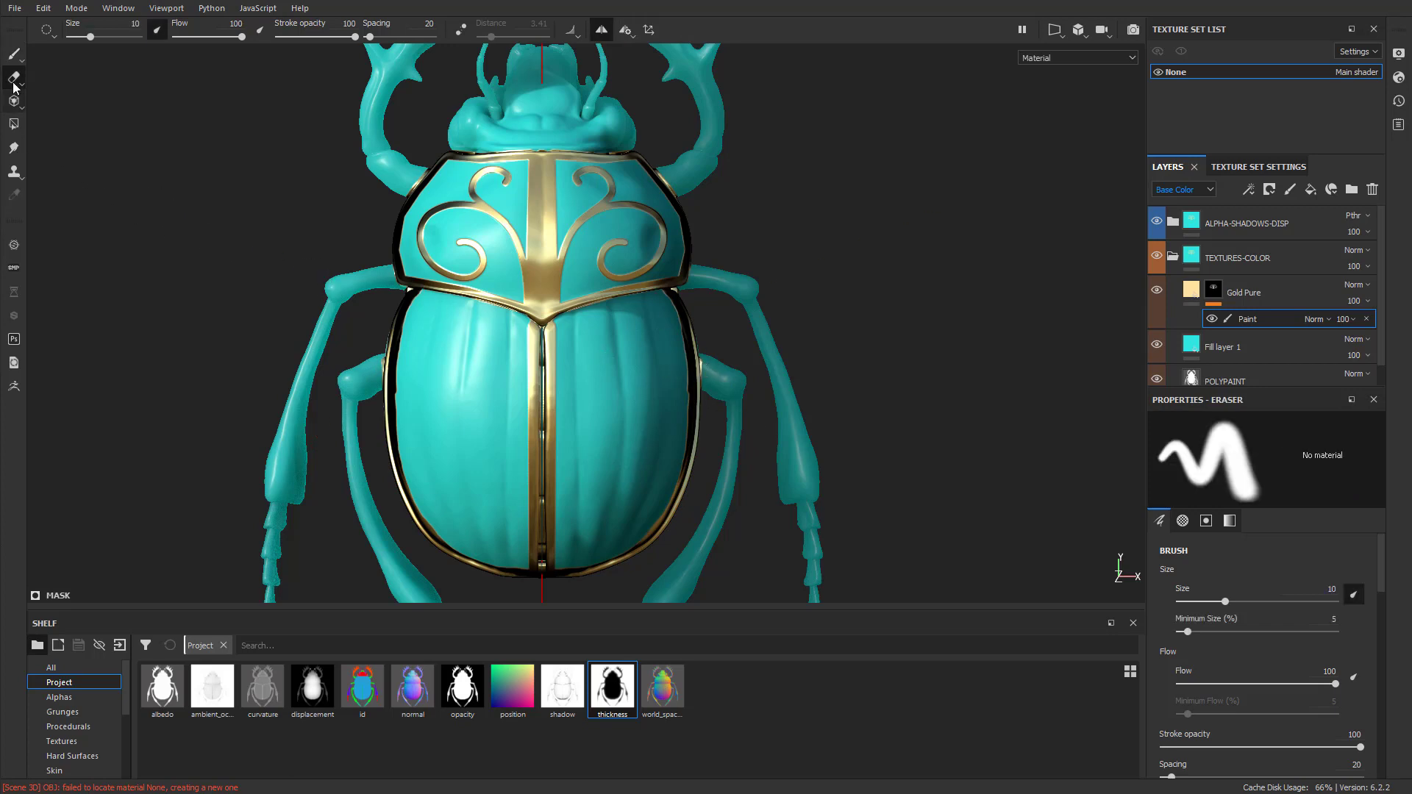
pyautogui.keyDown('ctrl'); pyautogui.moveTo(743, 406); pyautogui.dragTo(736, 390, button='right'); pyautogui.keyUp('ctrl')
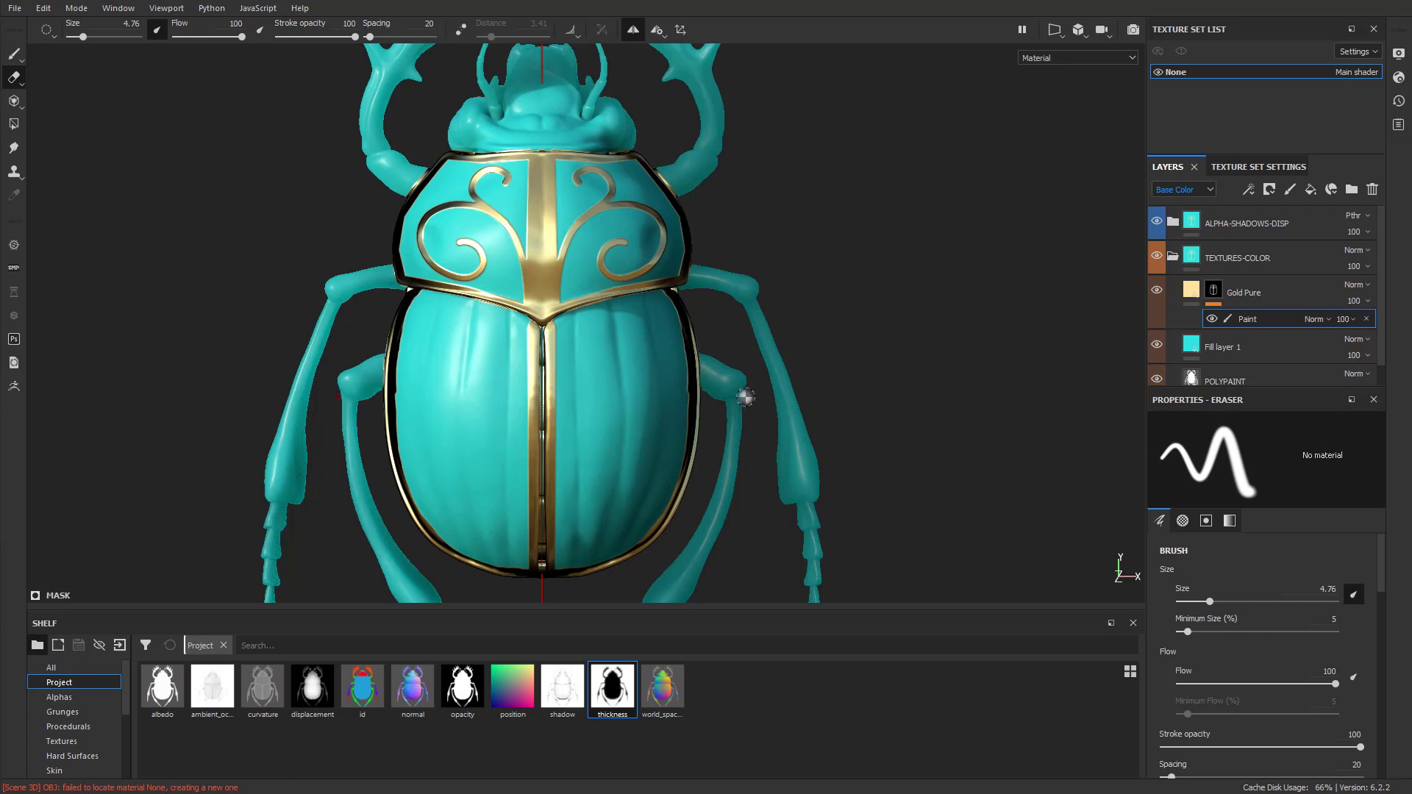
pyautogui.press('p')
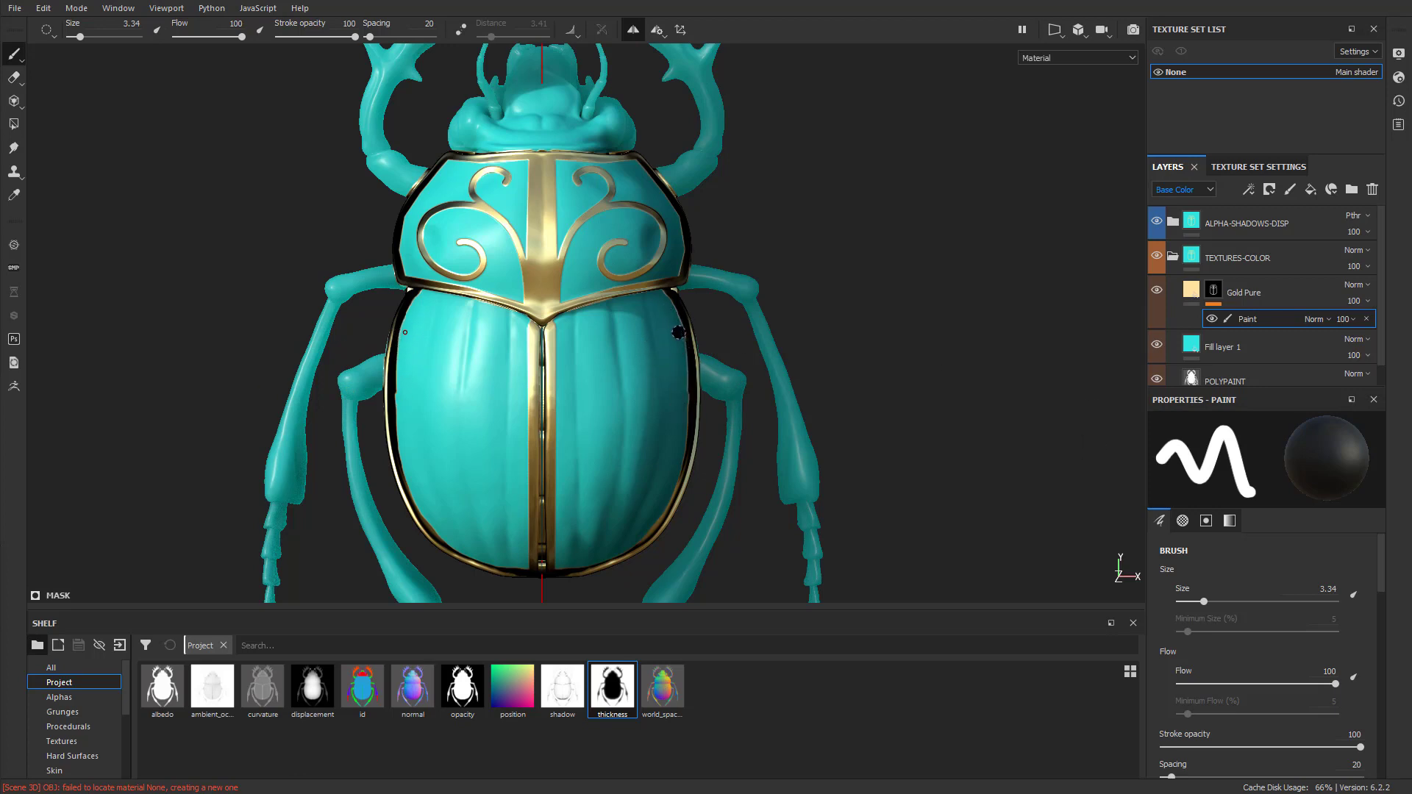
pyautogui.moveTo(548, 323); pyautogui.dragTo(671, 291)
pyautogui.press('[')
# Make brush size follow pen pressure and paint mirrored gold spirals on the wing cases.
pyautogui.rightClick(837, 259)
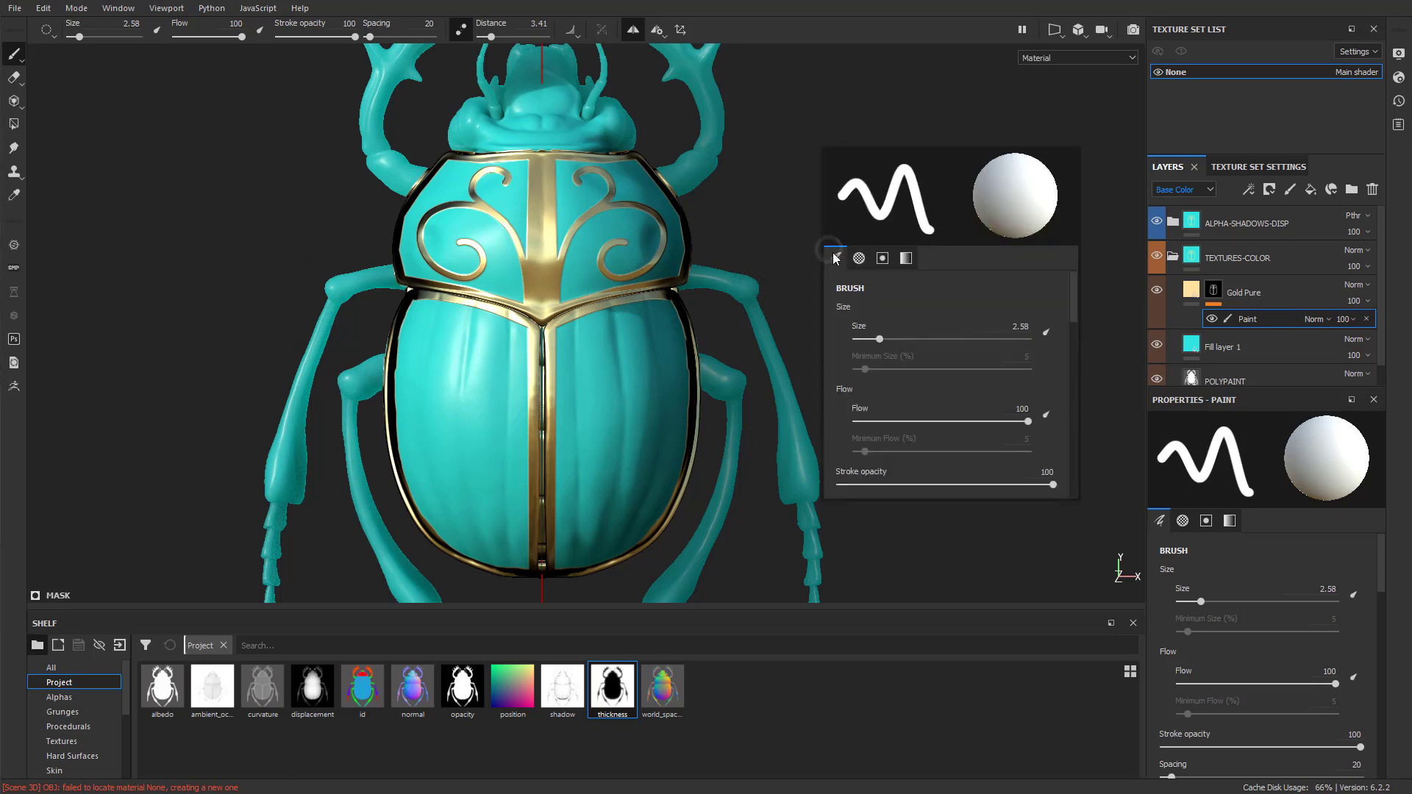
pyautogui.click(1046, 332)
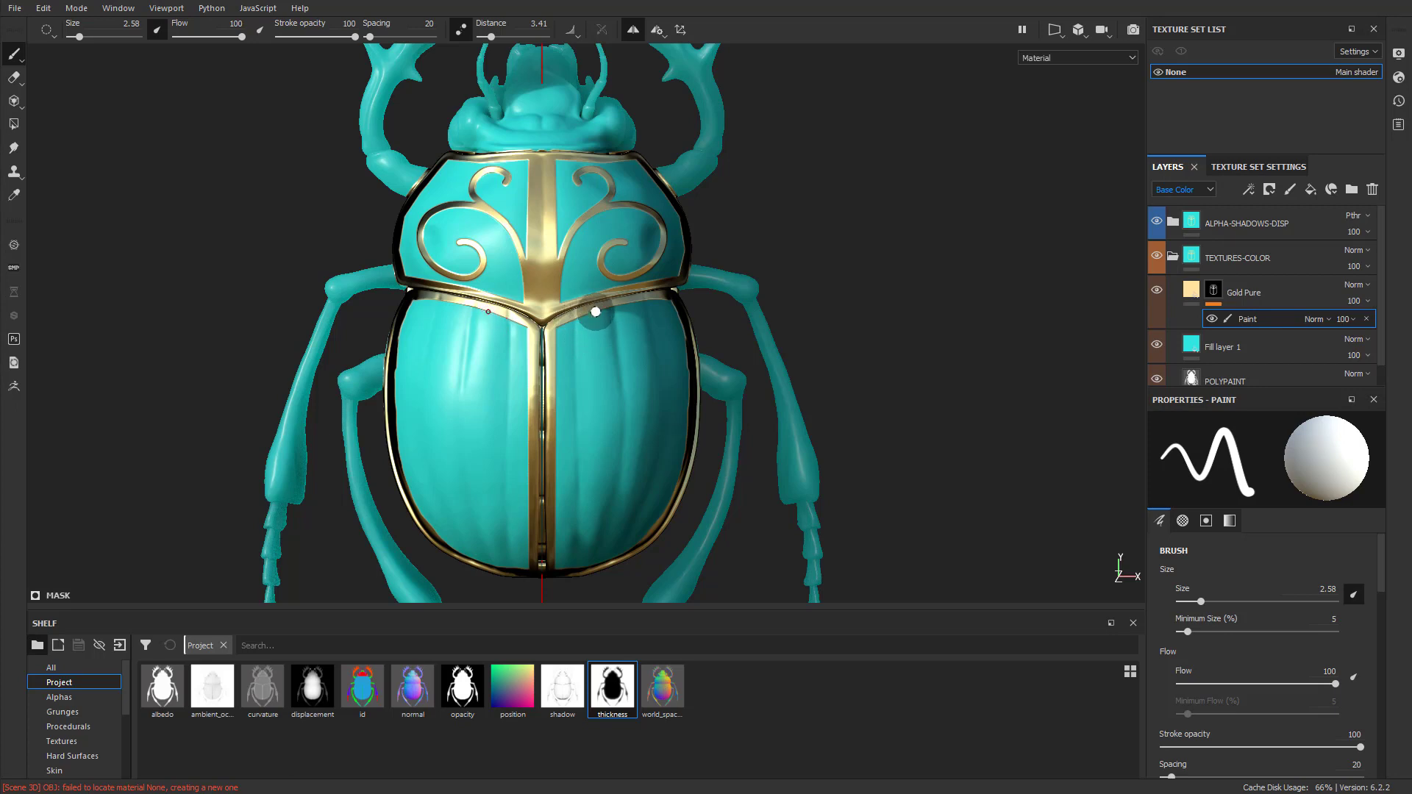
pyautogui.keyDown('ctrl'); pyautogui.moveTo(590, 315); pyautogui.dragTo(609, 315, button='right'); pyautogui.keyUp('ctrl')
pyautogui.moveTo(562, 326)
pyautogui.mouseDown()
pyautogui.moveTo(554, 411)
pyautogui.moveTo(587, 490)
pyautogui.moveTo(629, 498)
pyautogui.moveTo(681, 436)
pyautogui.moveTo(669, 371)
pyautogui.moveTo(601, 347)
pyautogui.moveTo(588, 399)
pyautogui.moveTo(634, 425)
pyautogui.moveTo(643, 375)
pyautogui.mouseUp()
pyautogui.hotkey('ctrl', 'z')
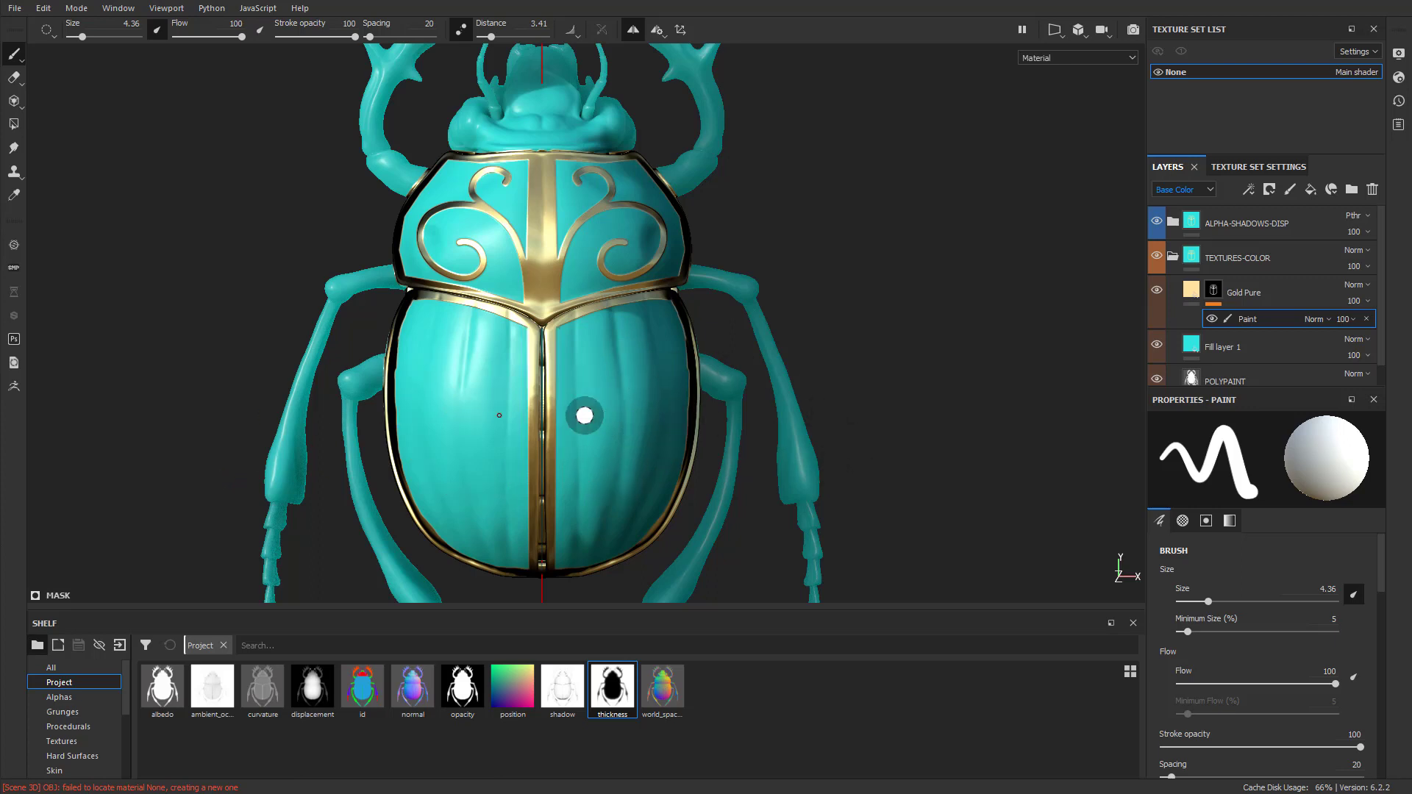
pyautogui.moveTo(618, 350)
pyautogui.mouseDown()
pyautogui.moveTo(667, 416)
pyautogui.moveTo(634, 450)
pyautogui.moveTo(593, 436)
pyautogui.moveTo(598, 407)
pyautogui.moveTo(635, 413)
pyautogui.moveTo(588, 370)
pyautogui.moveTo(624, 337)
pyautogui.moveTo(623, 318)
pyautogui.moveTo(592, 335)
pyautogui.mouseUp()
pyautogui.press('[')
pyautogui.press('[')
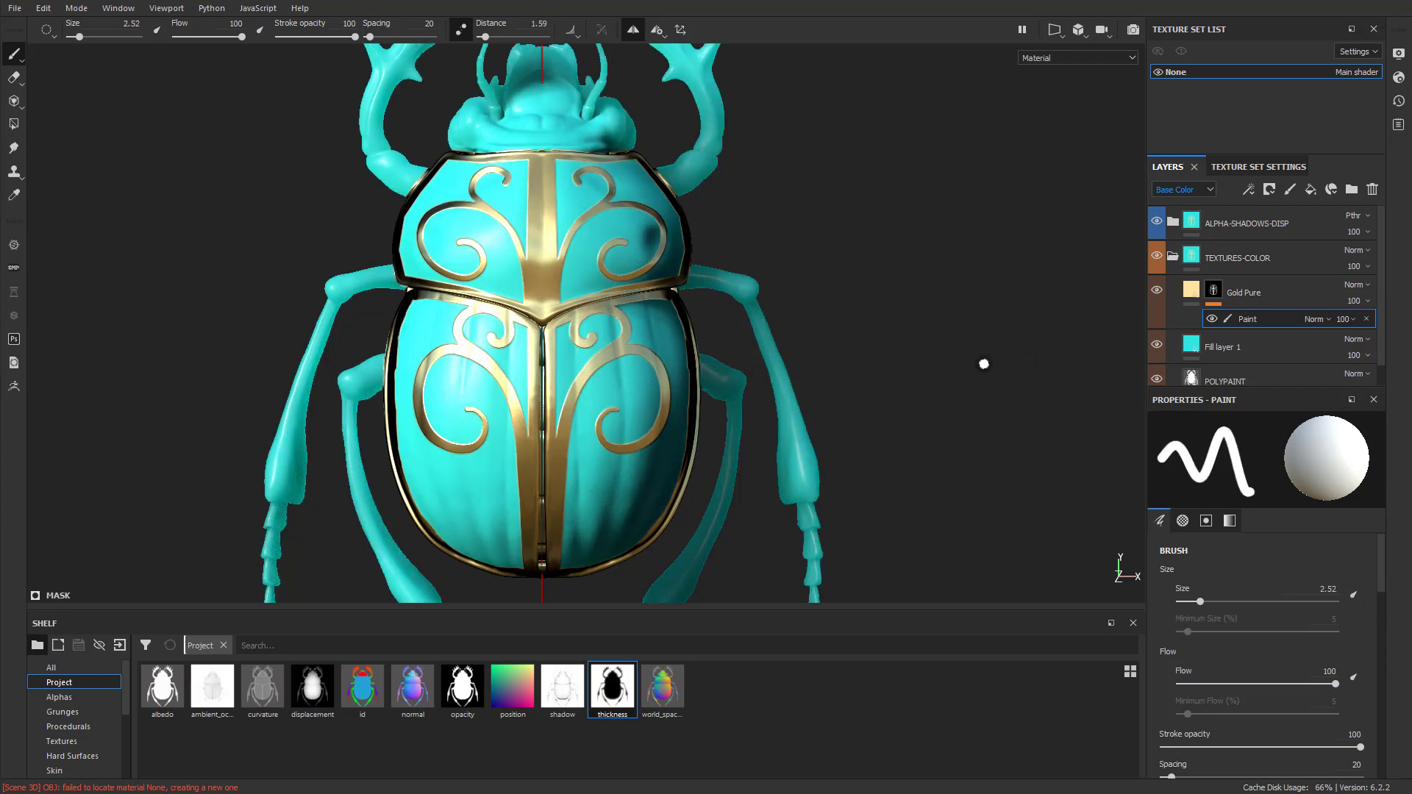
pyautogui.keyDown('alt'); pyautogui.moveTo(978, 363); pyautogui.dragTo(670, 364); pyautogui.keyUp('alt')
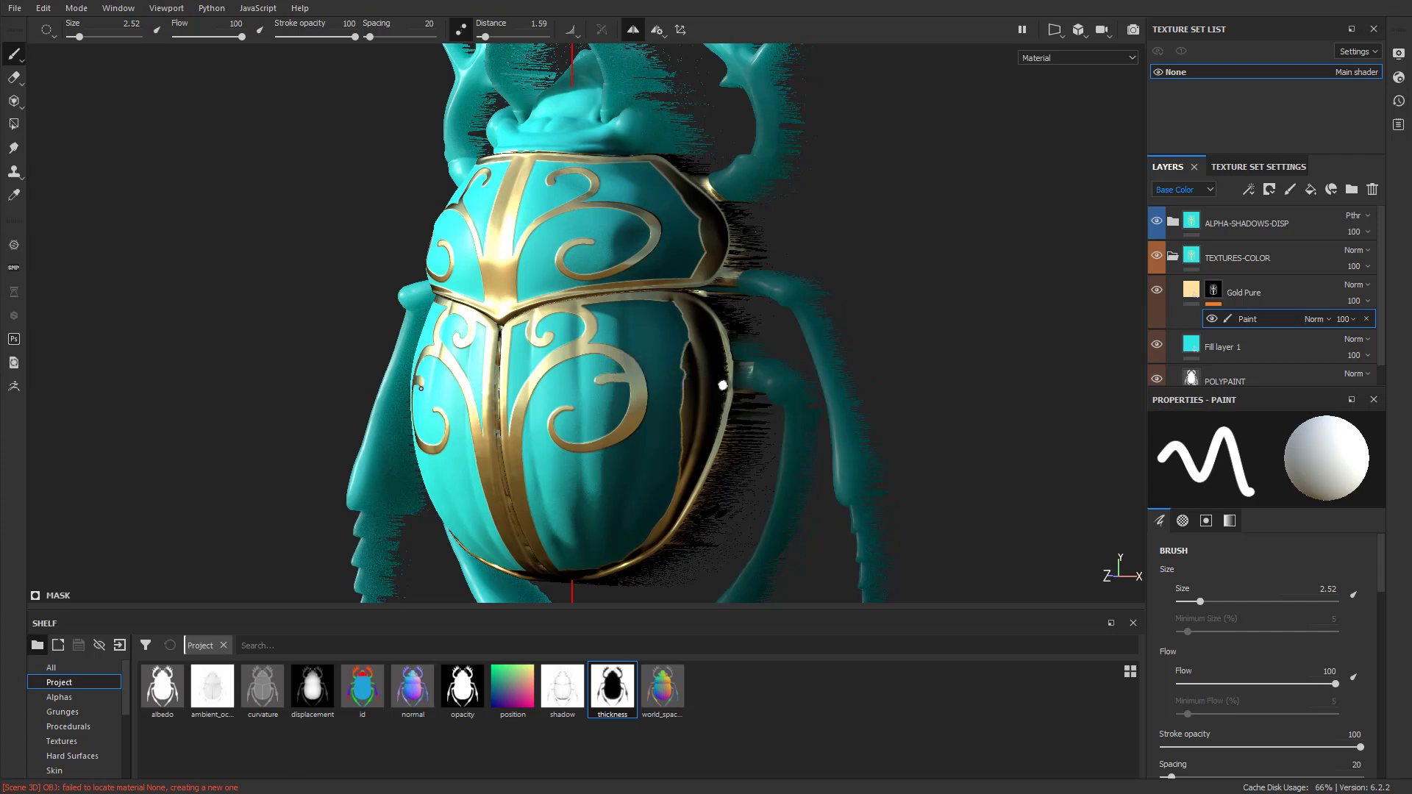
# Expand the ALPHA-SHADOWS-DISP group and toggle the DISPLACEMENT layer while orbiting and rotating the lighting.
pyautogui.click(1173, 222)
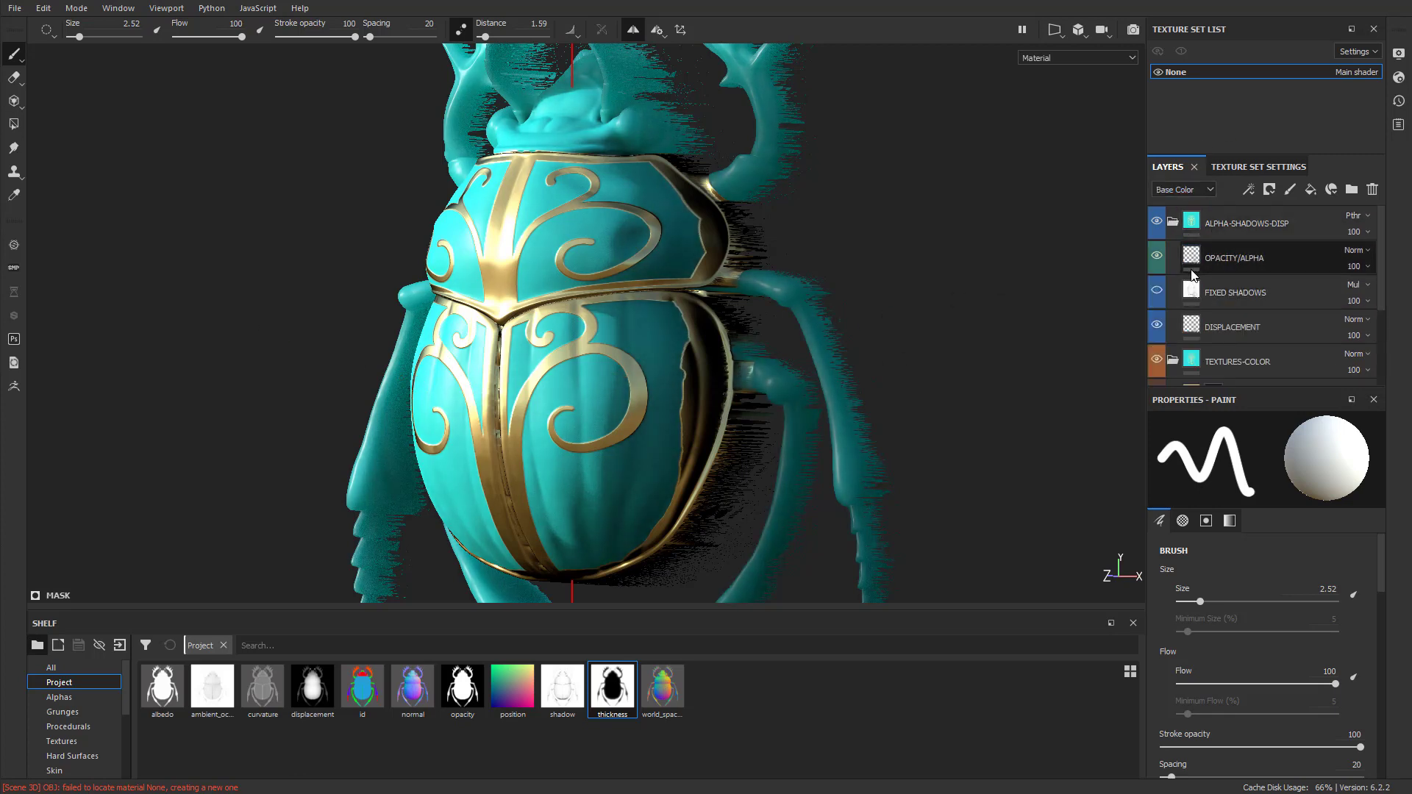
pyautogui.click(1158, 327)
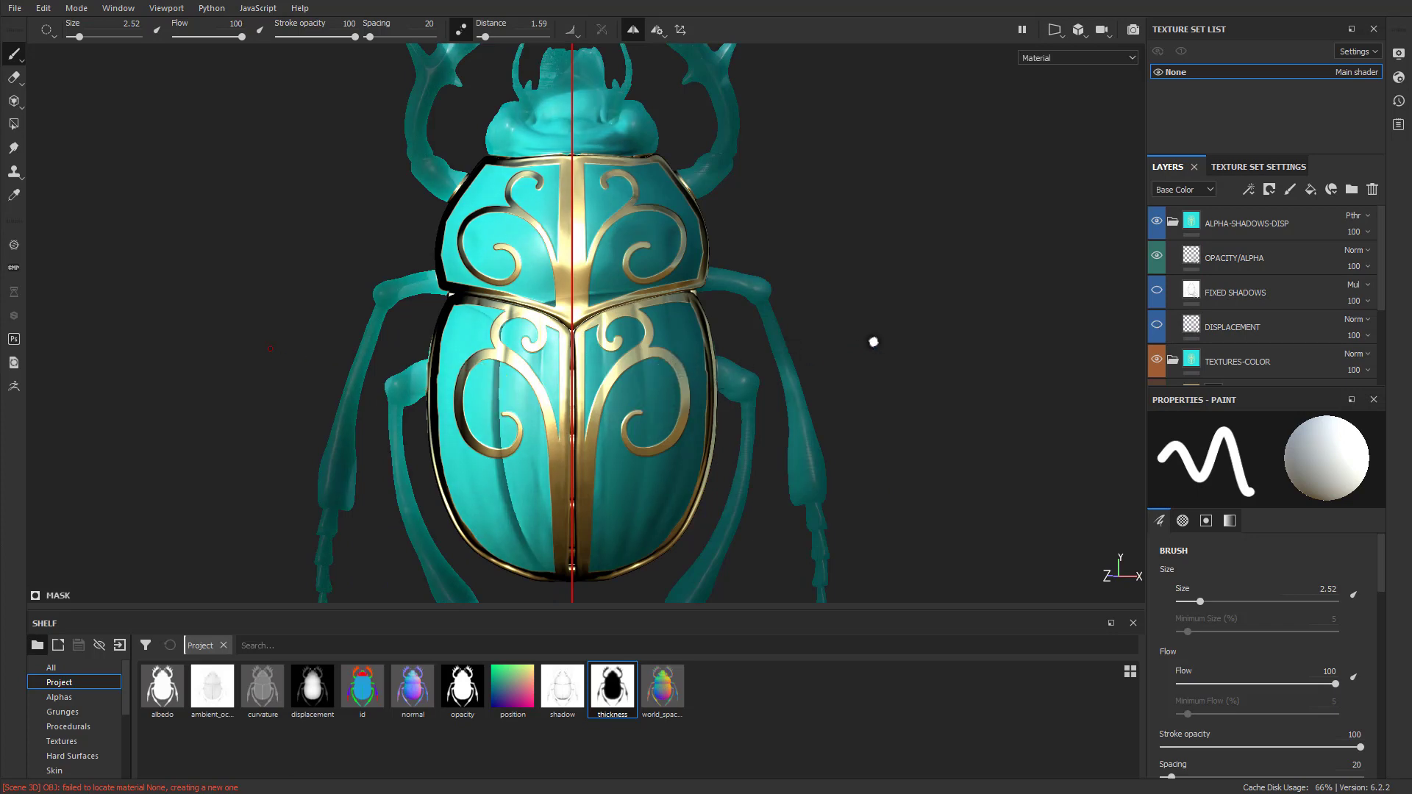
pyautogui.keyDown('alt'); pyautogui.moveTo(881, 333); pyautogui.dragTo(1038, 320); pyautogui.keyUp('alt')
pyautogui.moveTo(968, 302)
pyautogui.keyDown('shift'); pyautogui.mouseDown(button='right')
pyautogui.moveTo(1050, 299)
pyautogui.moveTo(965, 307)
pyautogui.moveTo(998, 305)
pyautogui.mouseUp(button='right'); pyautogui.keyUp('shift')
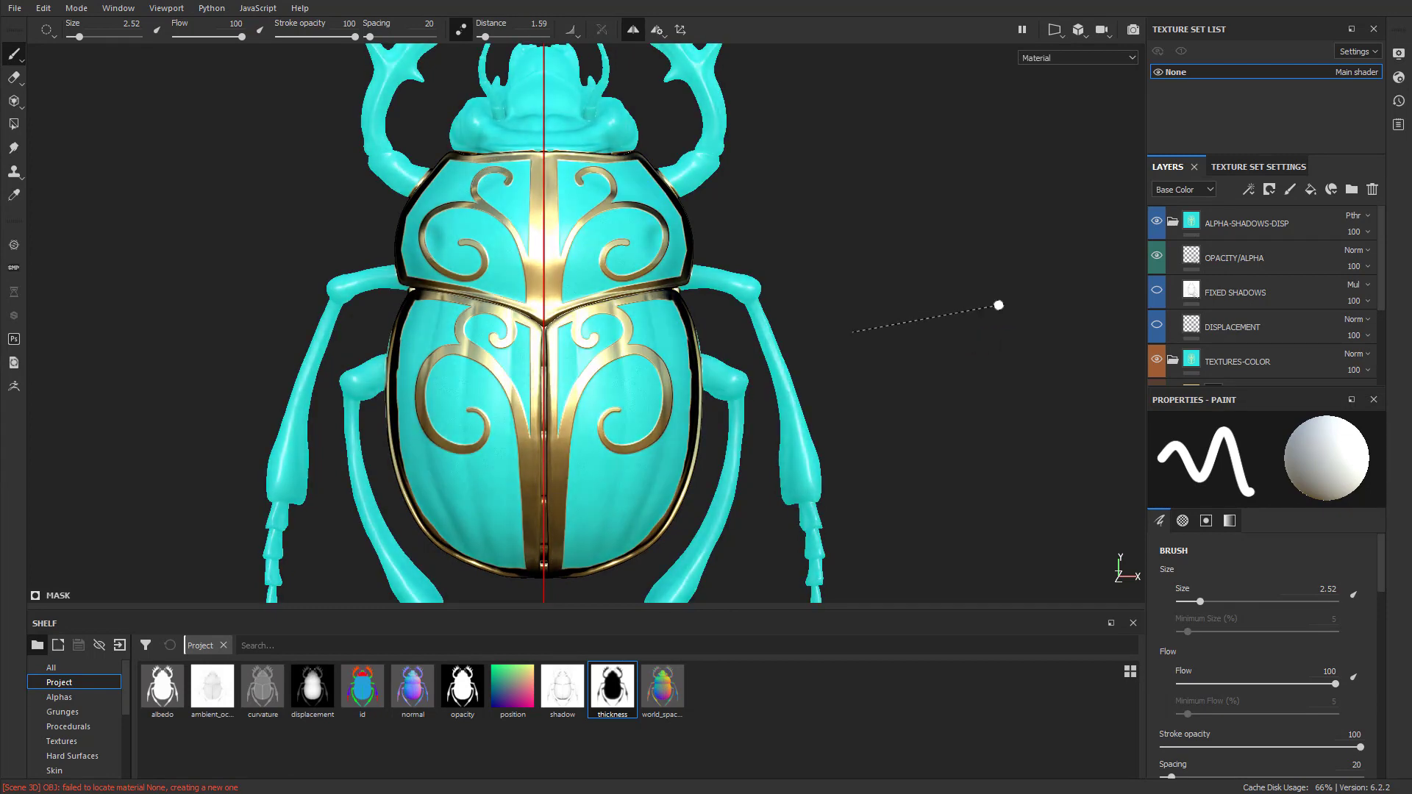
pyautogui.click(1157, 324)
pyautogui.moveTo(896, 356)
pyautogui.keyDown('shift'); pyautogui.mouseDown(button='right')
pyautogui.moveTo(911, 356)
pyautogui.moveTo(880, 363)
pyautogui.moveTo(898, 376)
pyautogui.mouseUp(button='right'); pyautogui.keyUp('shift')
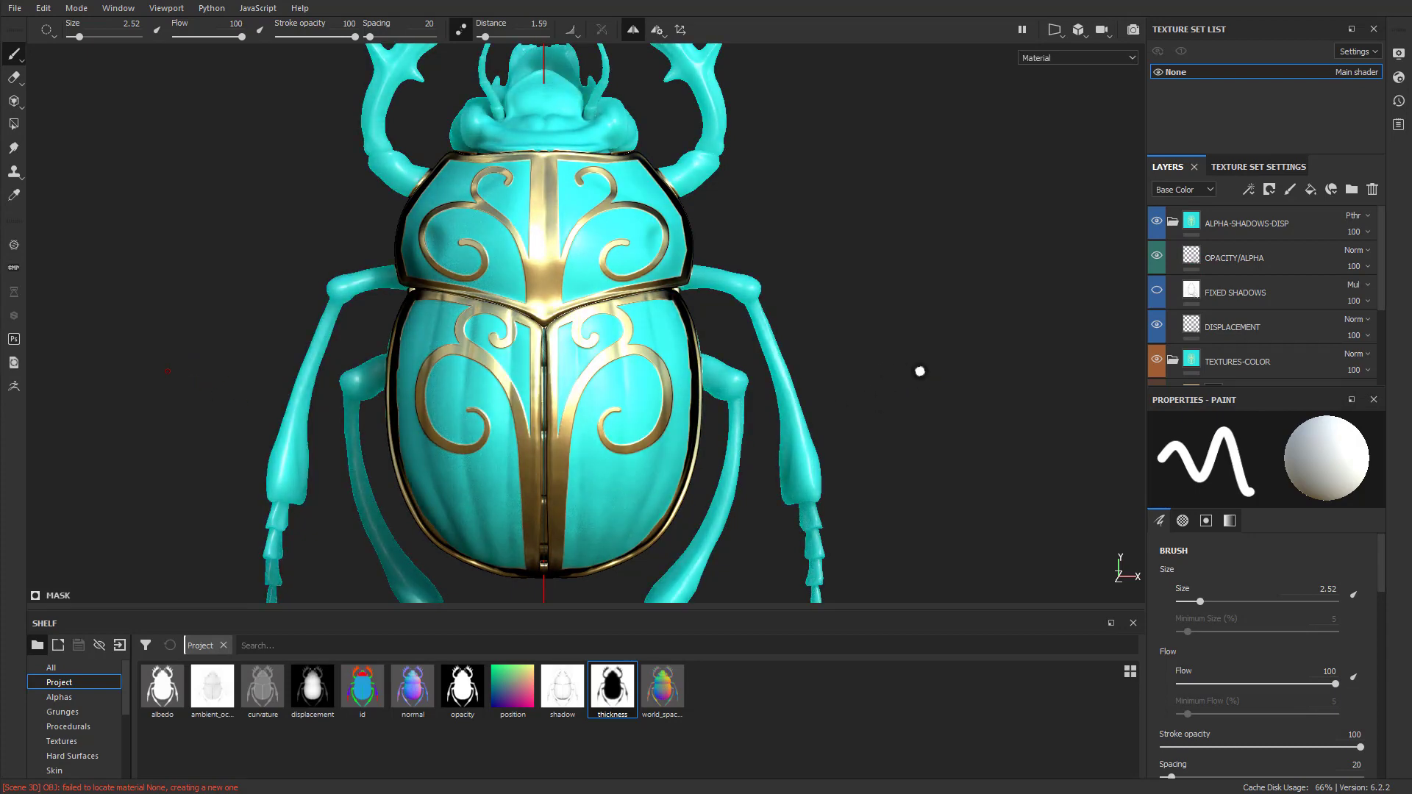
pyautogui.click(1157, 324)
# Reframe the shell, test and undo a stroke, and show DISPLACEMENT again under rotating light.
pyautogui.keyDown('alt'); pyautogui.moveTo(918, 397); pyautogui.dragTo(924, 394); pyautogui.keyUp('alt')
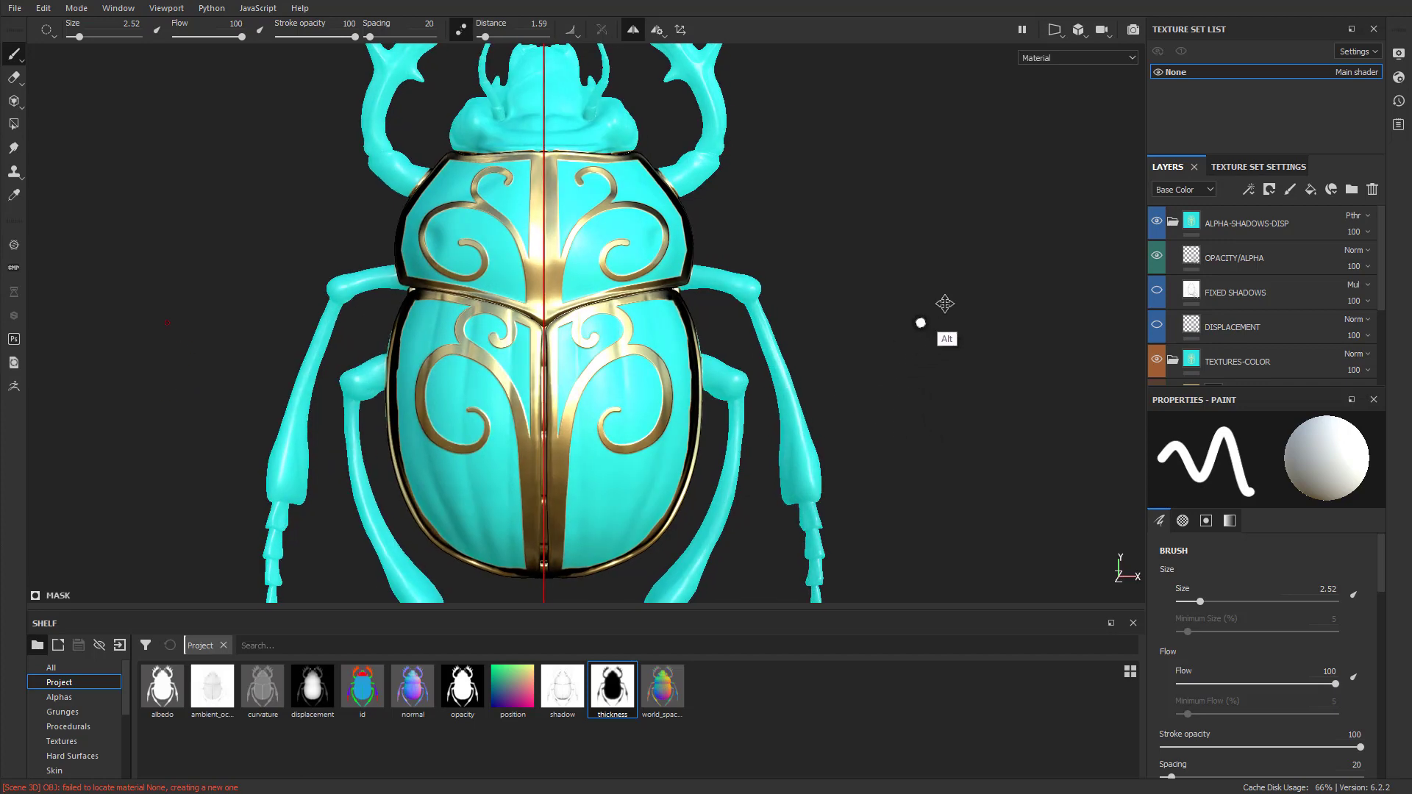
pyautogui.keyDown('alt'); pyautogui.moveTo(946, 306); pyautogui.dragTo(709, 417); pyautogui.keyUp('alt')
pyautogui.moveTo(587, 522)
pyautogui.mouseDown()
pyautogui.moveTo(623, 469)
pyautogui.moveTo(671, 479)
pyautogui.moveTo(654, 520)
pyautogui.moveTo(607, 457)
pyautogui.moveTo(589, 469)
pyautogui.moveTo(593, 510)
pyautogui.moveTo(612, 532)
pyautogui.moveTo(657, 539)
pyautogui.moveTo(691, 506)
pyautogui.moveTo(670, 461)
pyautogui.moveTo(653, 499)
pyautogui.mouseUp()
pyautogui.hotkey('ctrl', 'z')
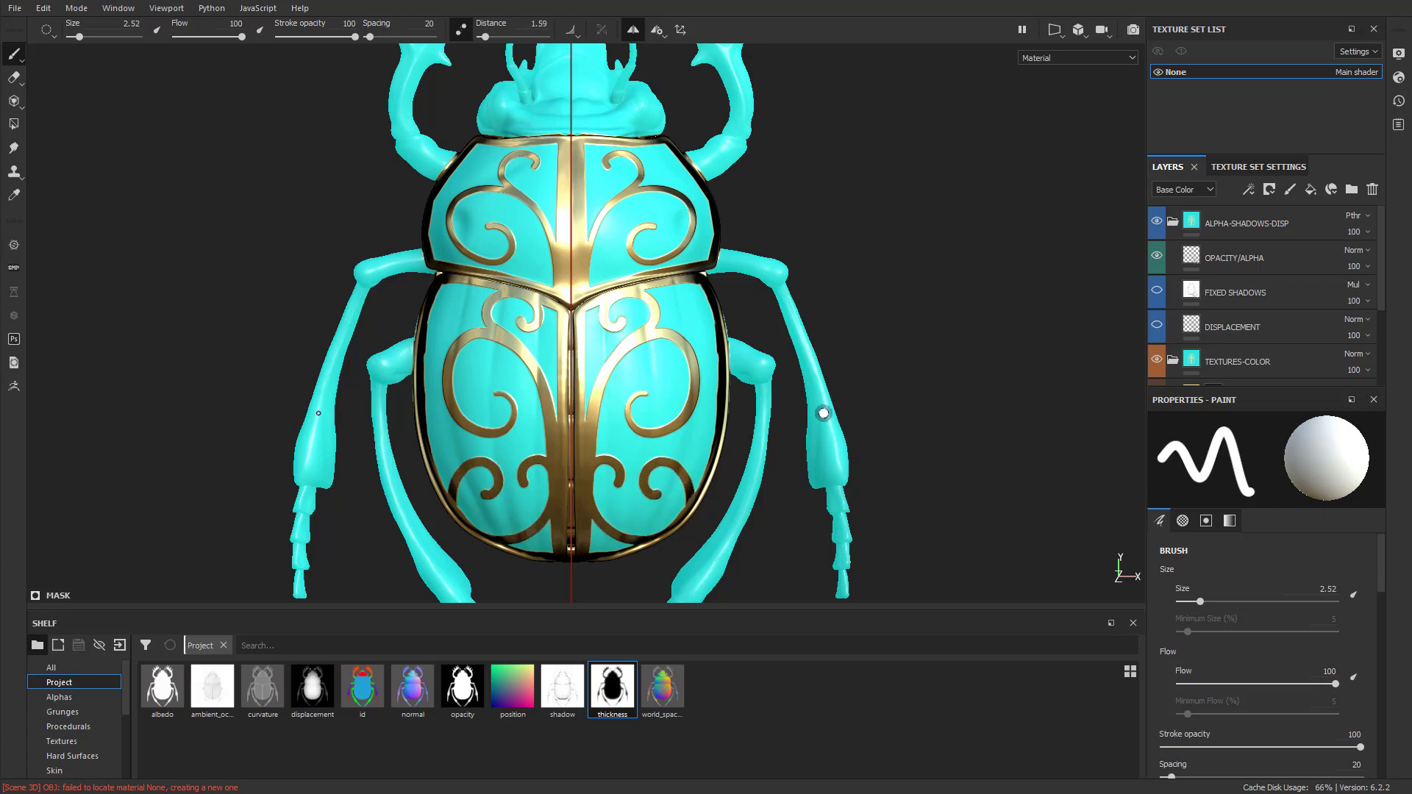
pyautogui.keyDown('alt'); pyautogui.moveTo(918, 208); pyautogui.dragTo(889, 290, button='middle'); pyautogui.keyUp('alt')
pyautogui.scroll(-4, 904, 230)
pyautogui.keyDown('alt'); pyautogui.moveTo(853, 177); pyautogui.dragTo(870, 353, button='right'); pyautogui.keyUp('alt')
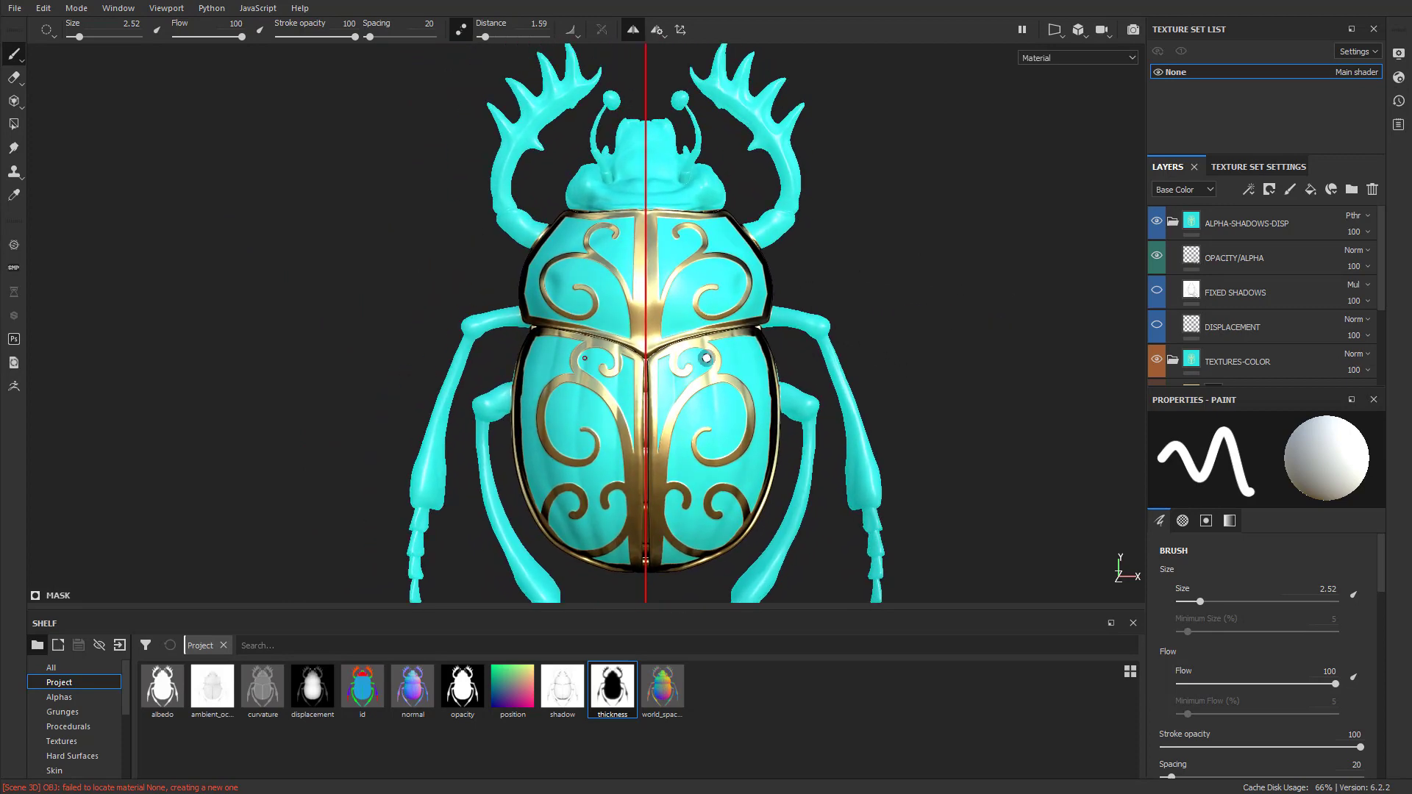
pyautogui.keyDown('shift'); pyautogui.moveTo(706, 358); pyautogui.dragTo(946, 287, button='right'); pyautogui.keyUp('shift')
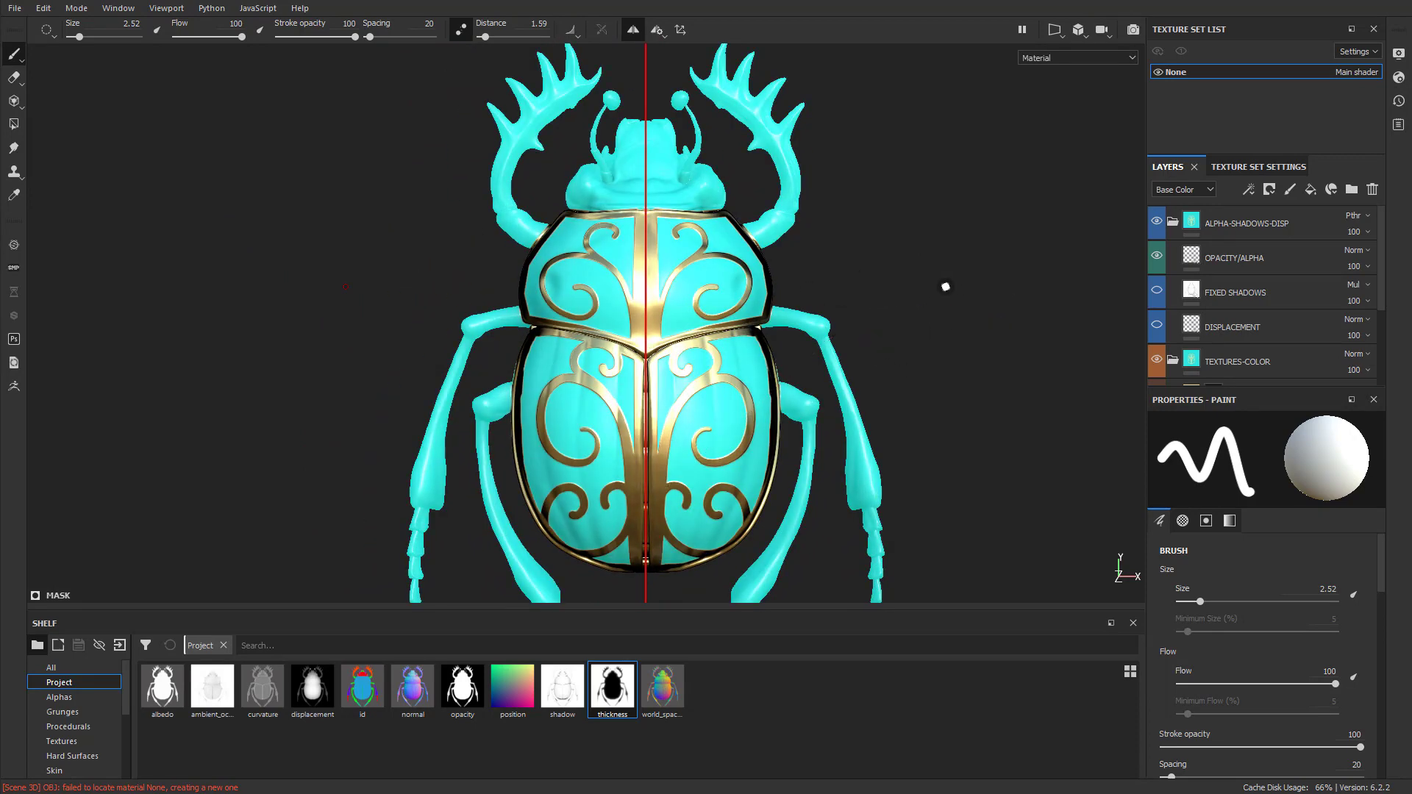
pyautogui.click(1157, 324)
pyautogui.keyDown('shift'); pyautogui.moveTo(1040, 314); pyautogui.dragTo(1006, 335, button='right'); pyautogui.keyUp('shift')
pyautogui.press('f')
pyautogui.keyDown('alt'); pyautogui.moveTo(933, 282); pyautogui.dragTo(956, 321, button='middle'); pyautogui.keyUp('alt')
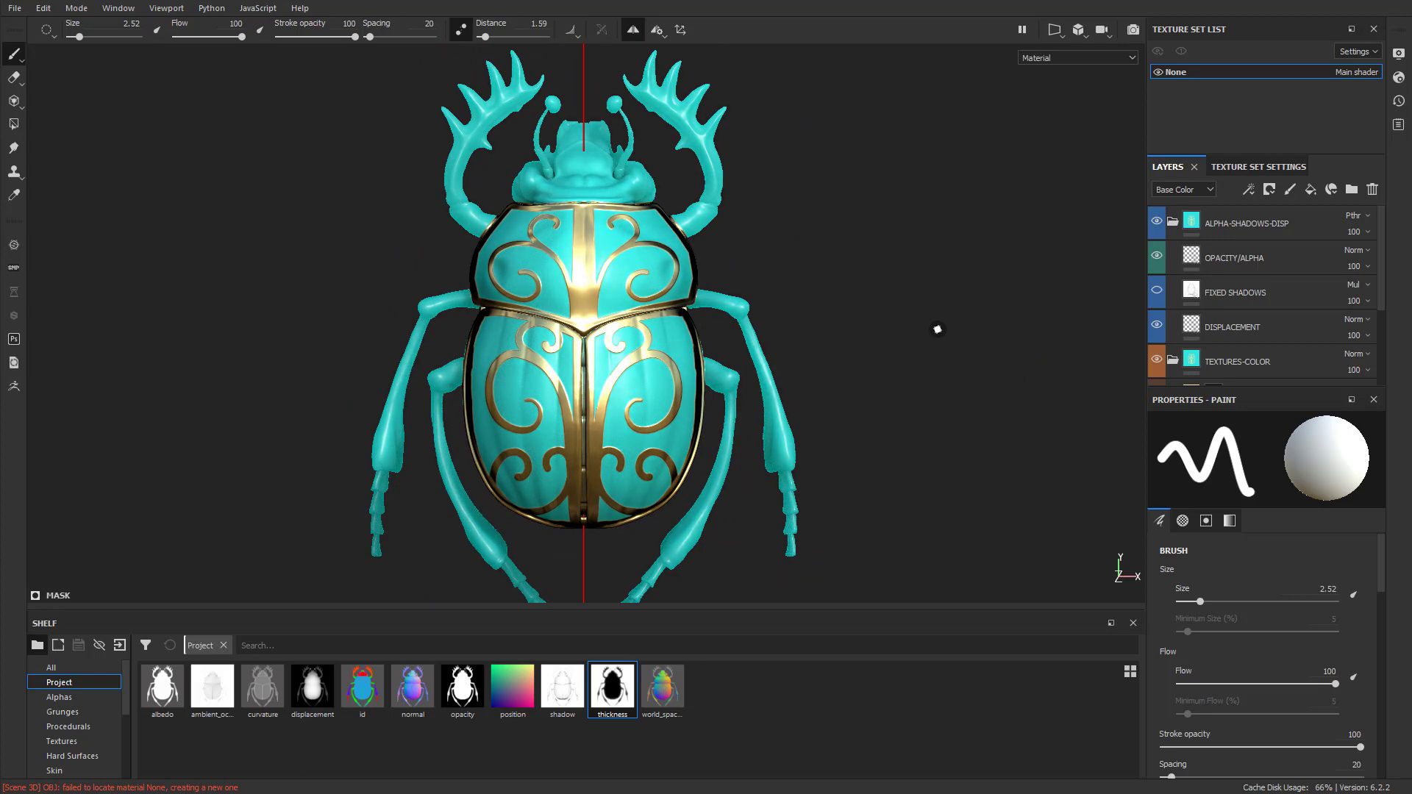
pyautogui.moveTo(861, 306)
pyautogui.keyDown('shift'); pyautogui.mouseDown(button='right')
pyautogui.moveTo(968, 294)
pyautogui.moveTo(820, 331)
pyautogui.mouseUp(button='right'); pyautogui.keyUp('shift')
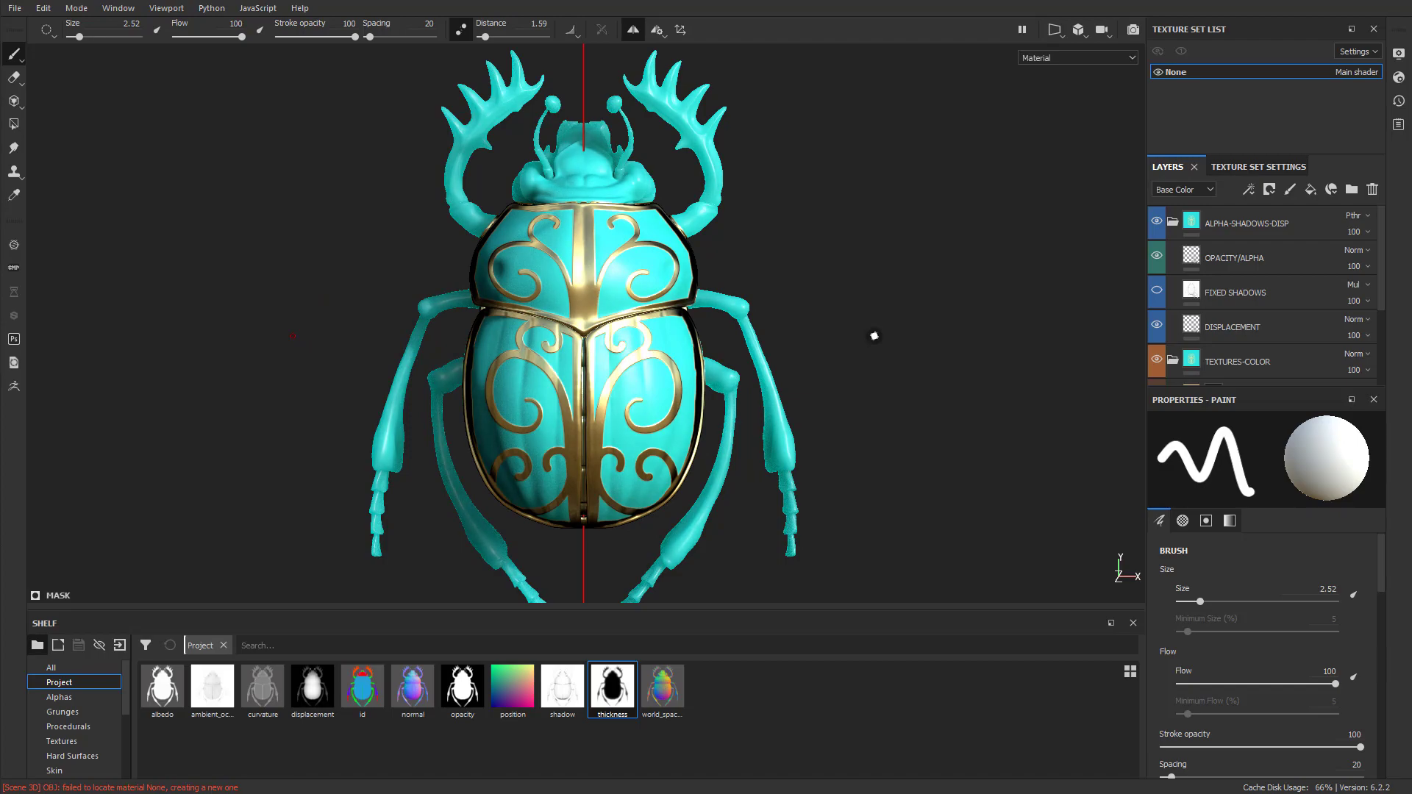